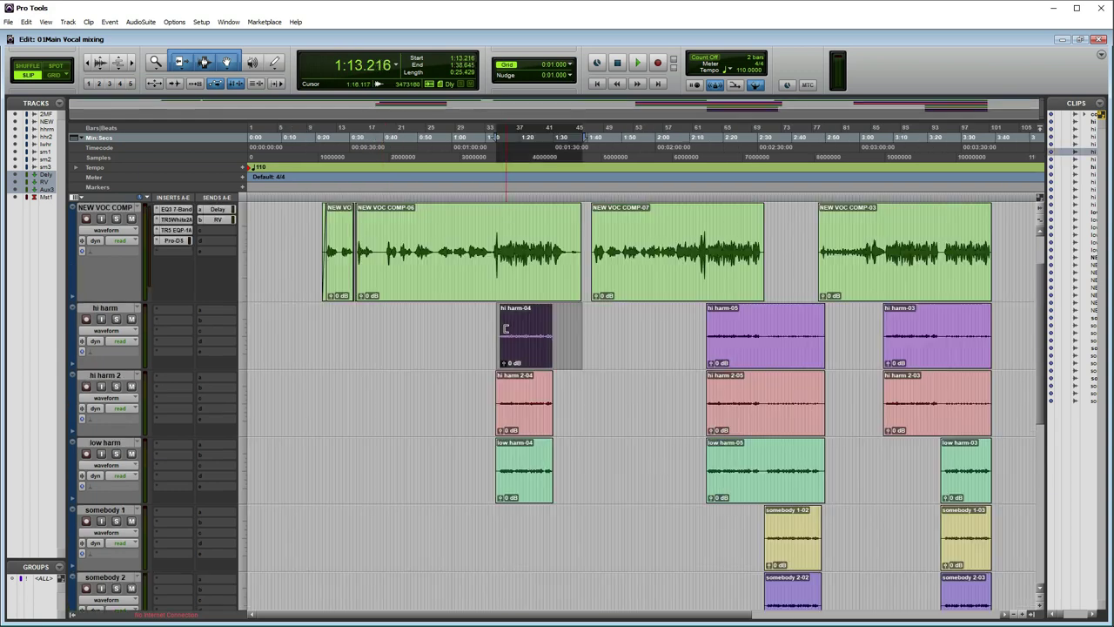
# - Audition the first hi harm clip on its own, with the hi harm 2 track also soloed during playback
pyautogui.click(499, 327)
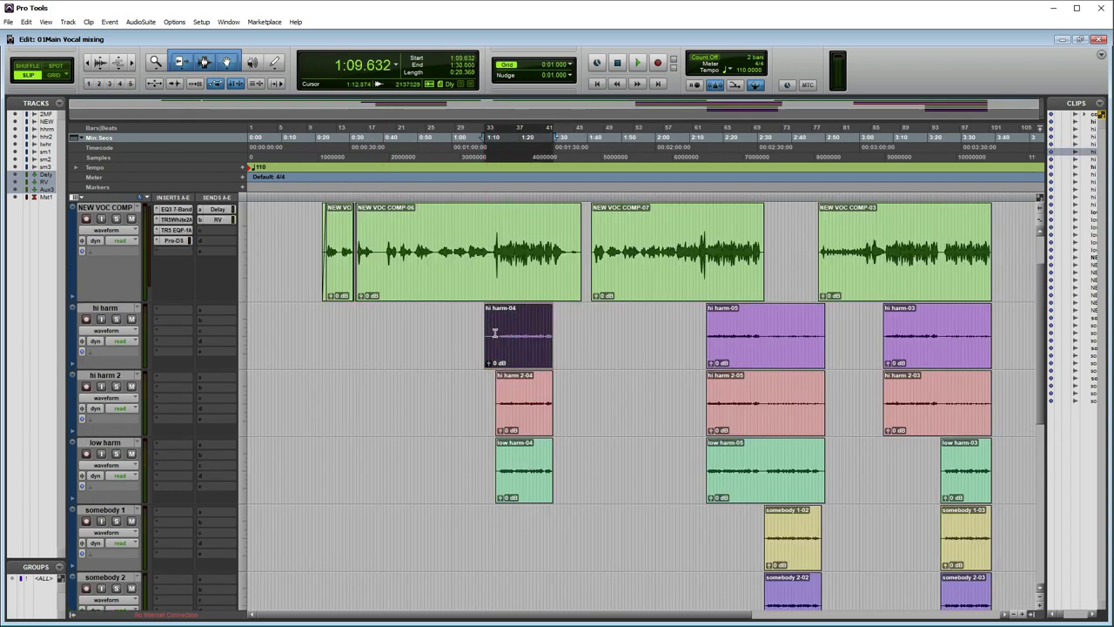
pyautogui.click(494, 331)
pyautogui.click(118, 319)
pyautogui.press('space')
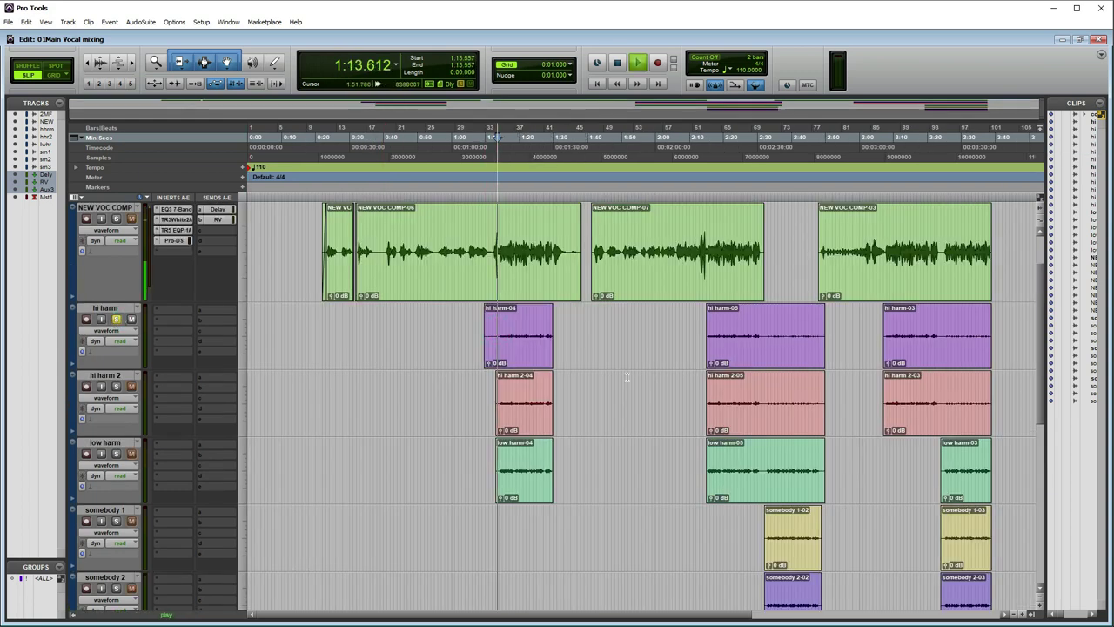
pyautogui.click(492, 335)
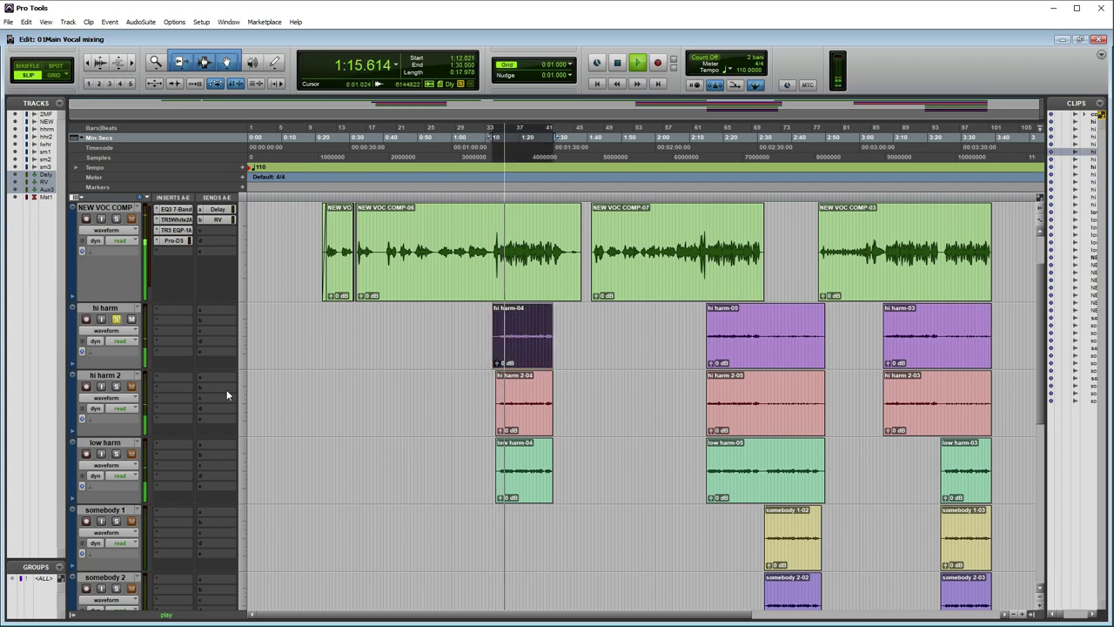
pyautogui.click(116, 385)
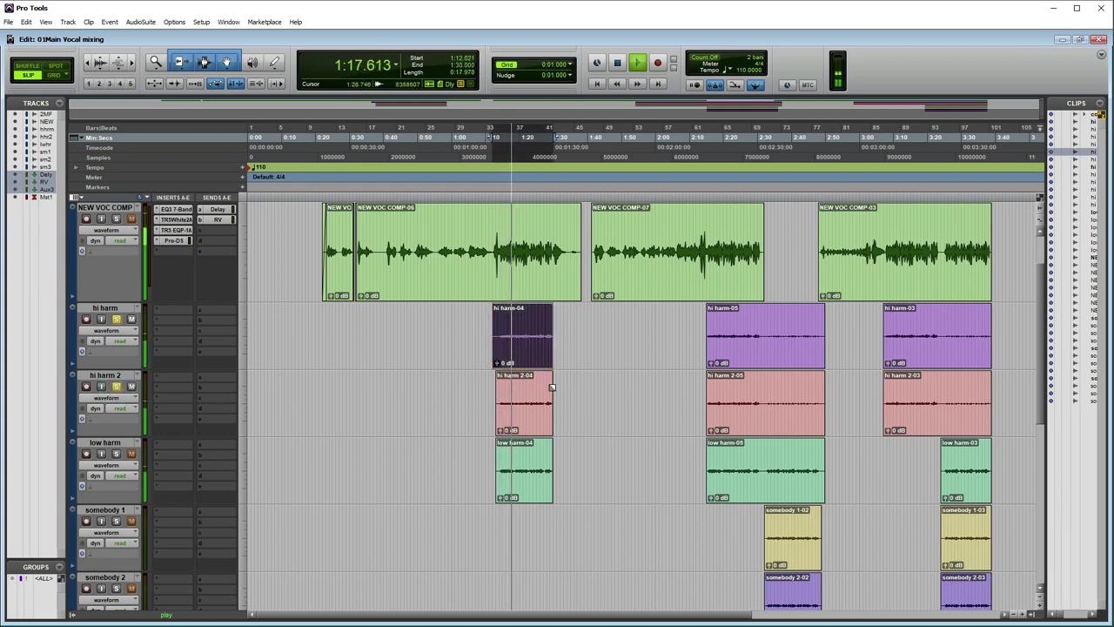
pyautogui.press('space')
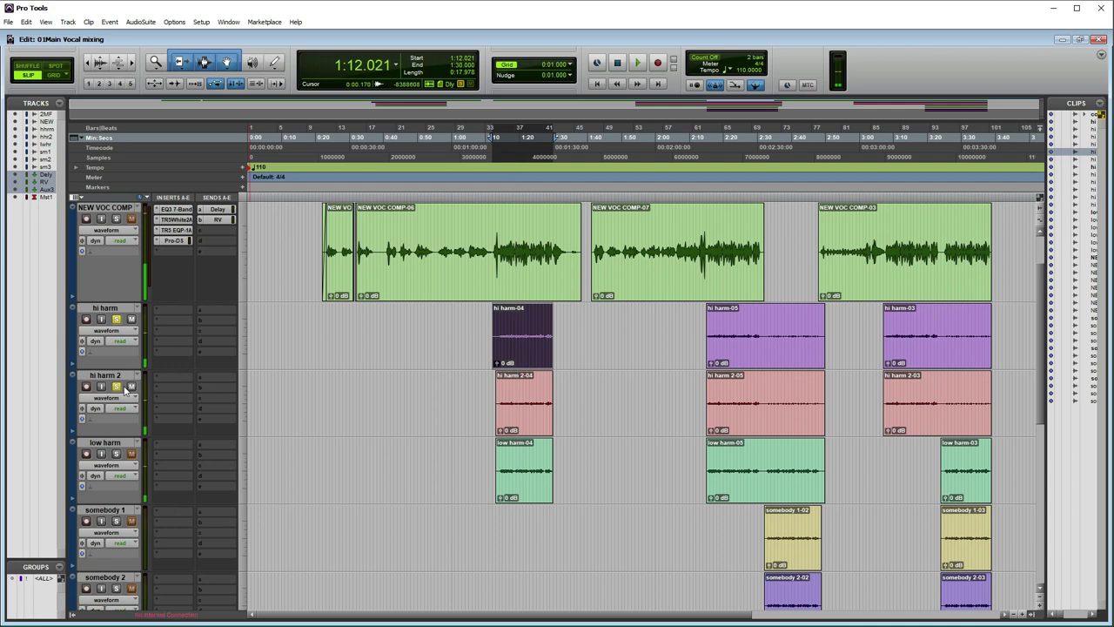
# - Pan hi harm 100 left and hi harm 2 100 right, and listen to them soloed together with low harm
pyautogui.click(116, 319)
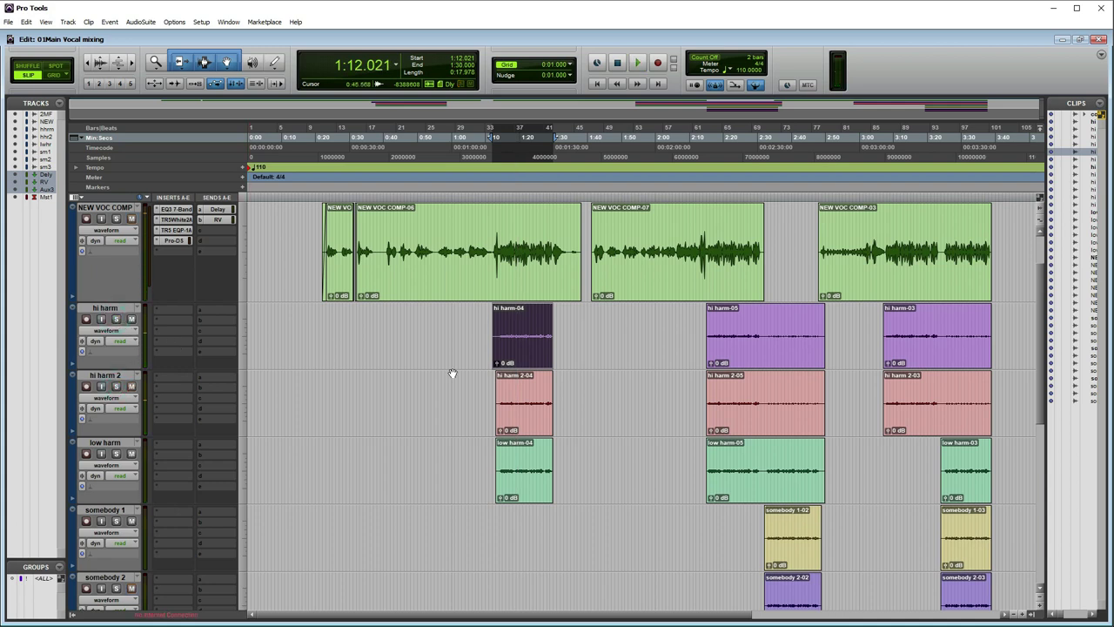
pyautogui.click(116, 310)
pyautogui.click(313, 351)
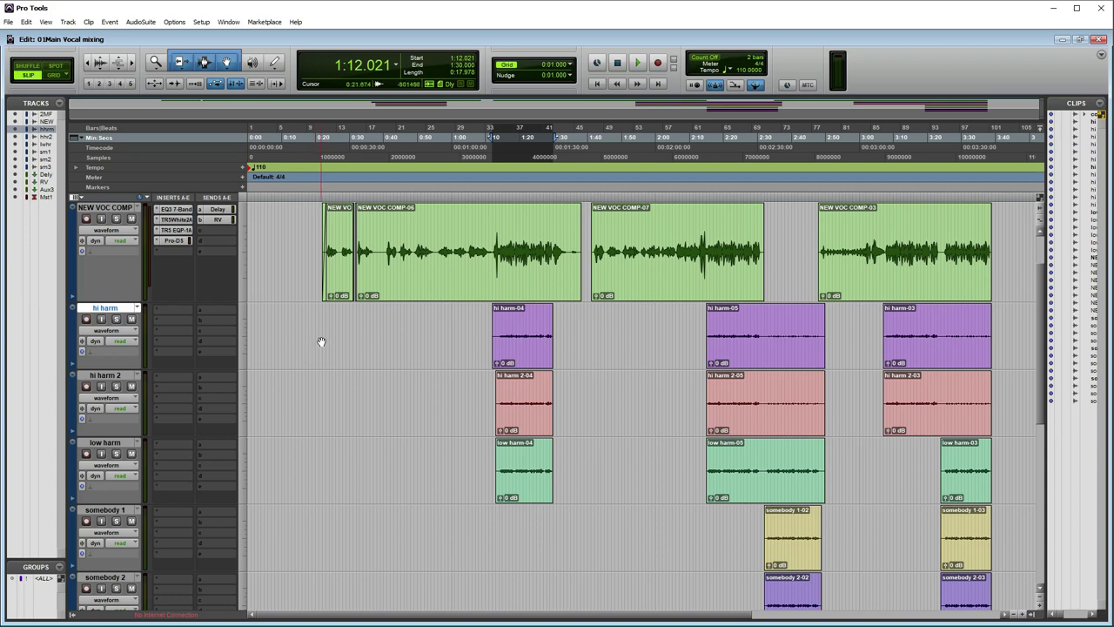
pyautogui.hotkey('ctrl', '=')
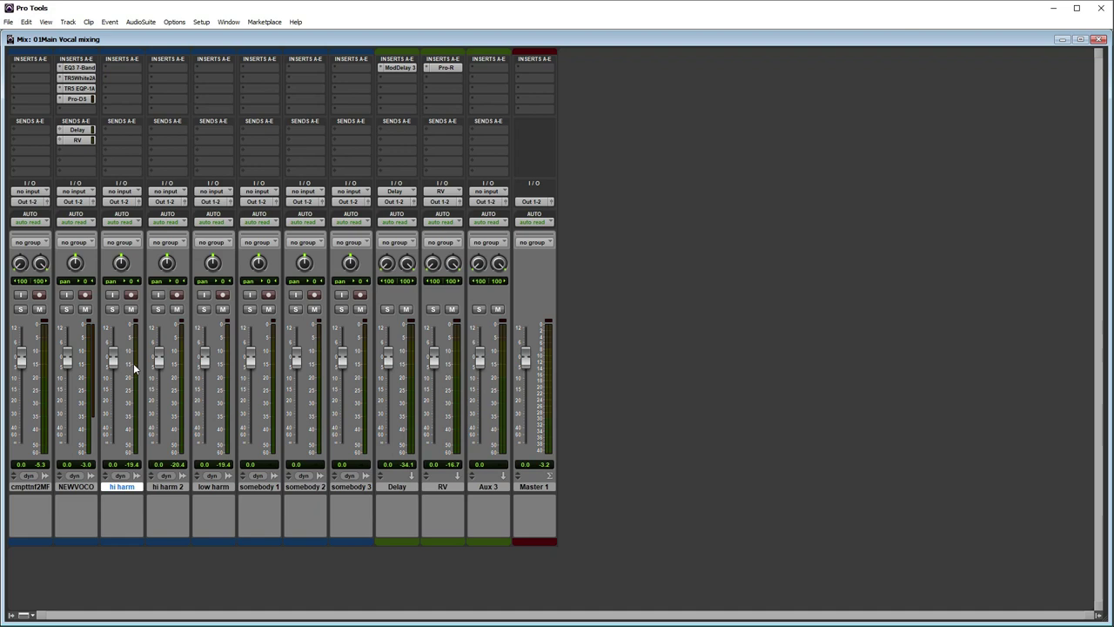
pyautogui.click(111, 308)
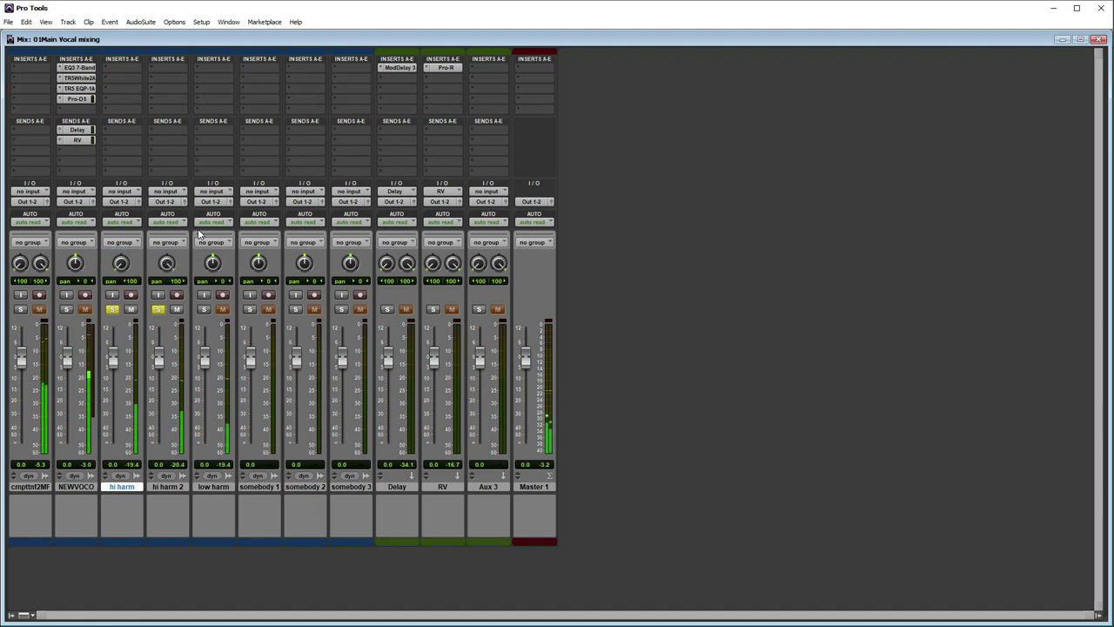
pyautogui.hotkey('ctrl', '=')
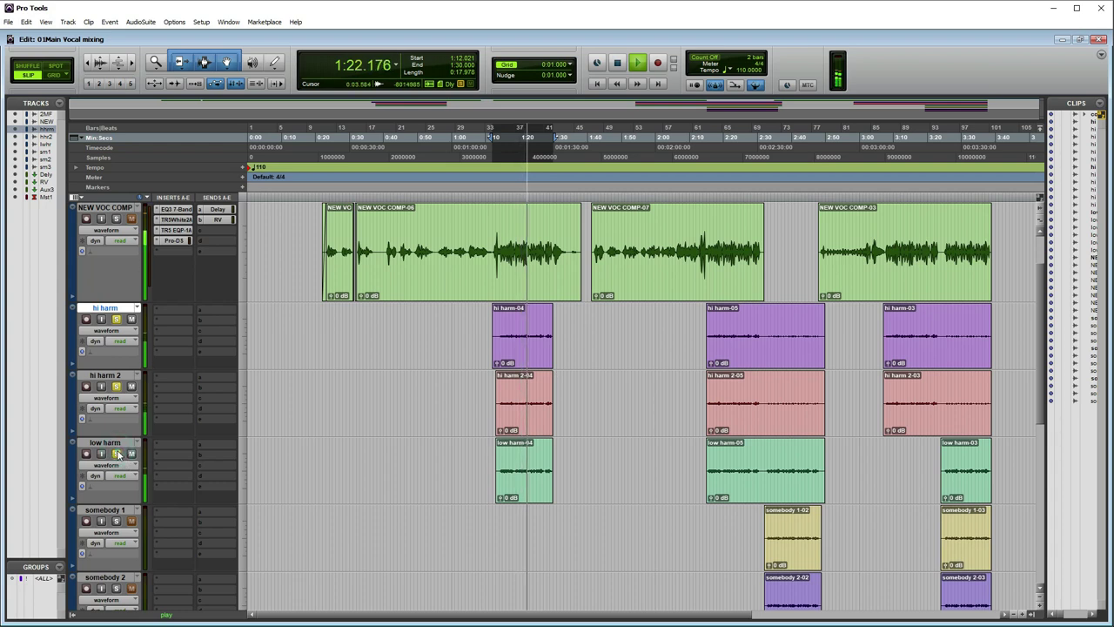
pyautogui.press('space')
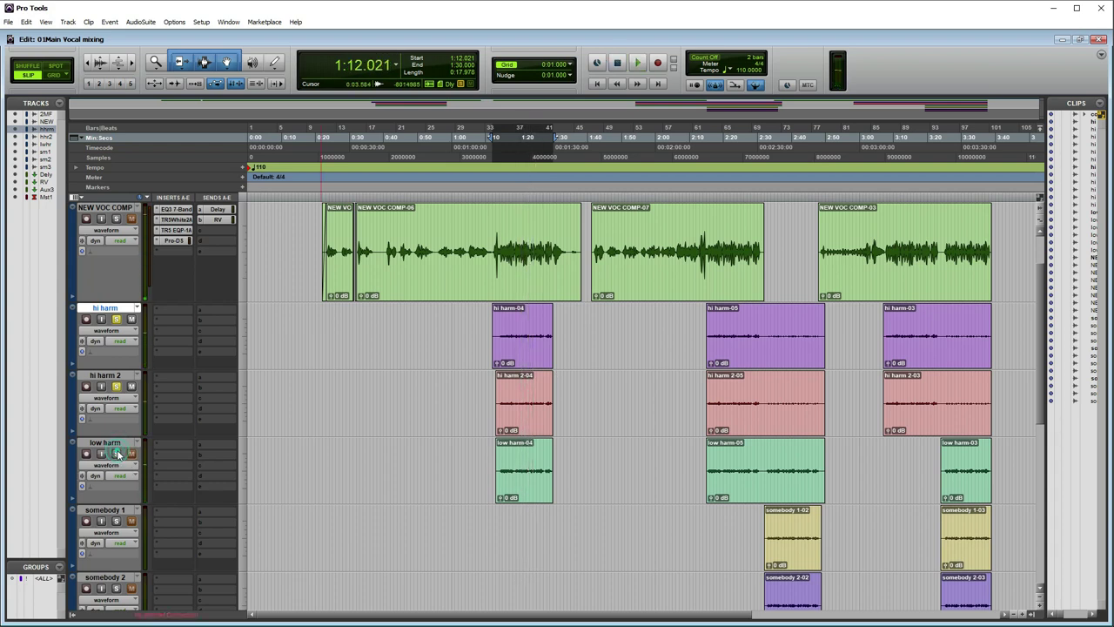
# - Clear the harmony solos and trim the start of the hi harm-04 clip to about 1:13
pyautogui.click(120, 320)
pyautogui.moveTo(495, 328); pyautogui.dragTo(499, 331)
# - Play back the first section of the hi harm, hi harm 2 and low harm clips with the full mix
pyautogui.moveTo(580, 343); pyautogui.dragTo(496, 452)
pyautogui.scroll(4, 595, 440)
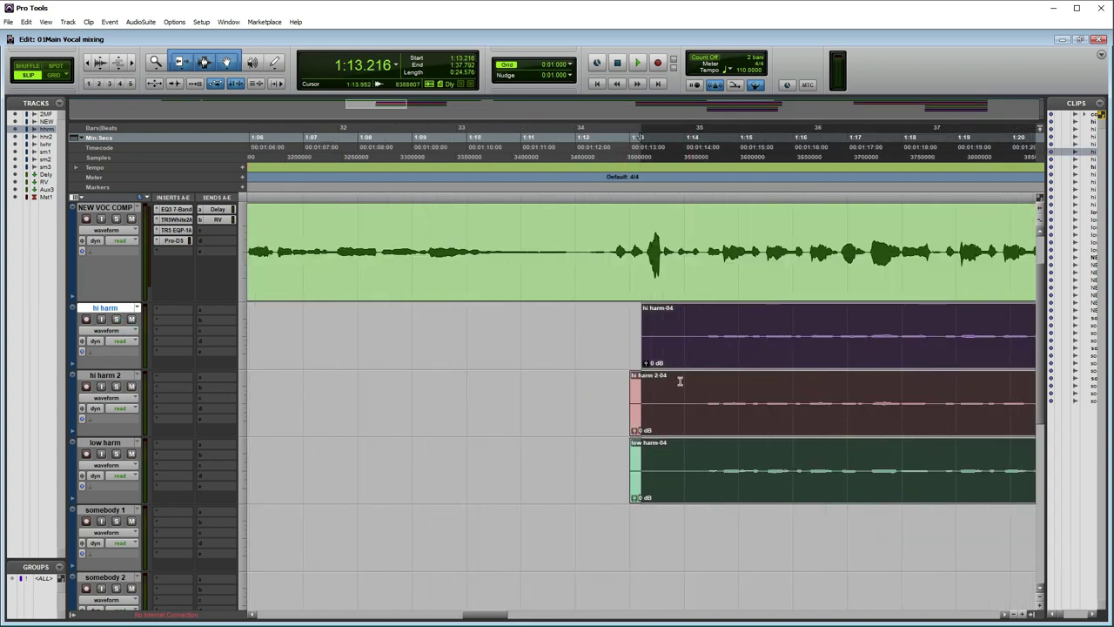
pyautogui.press('space')
pyautogui.scroll(-3, 585, 386)
pyautogui.scroll(-1, 585, 386)
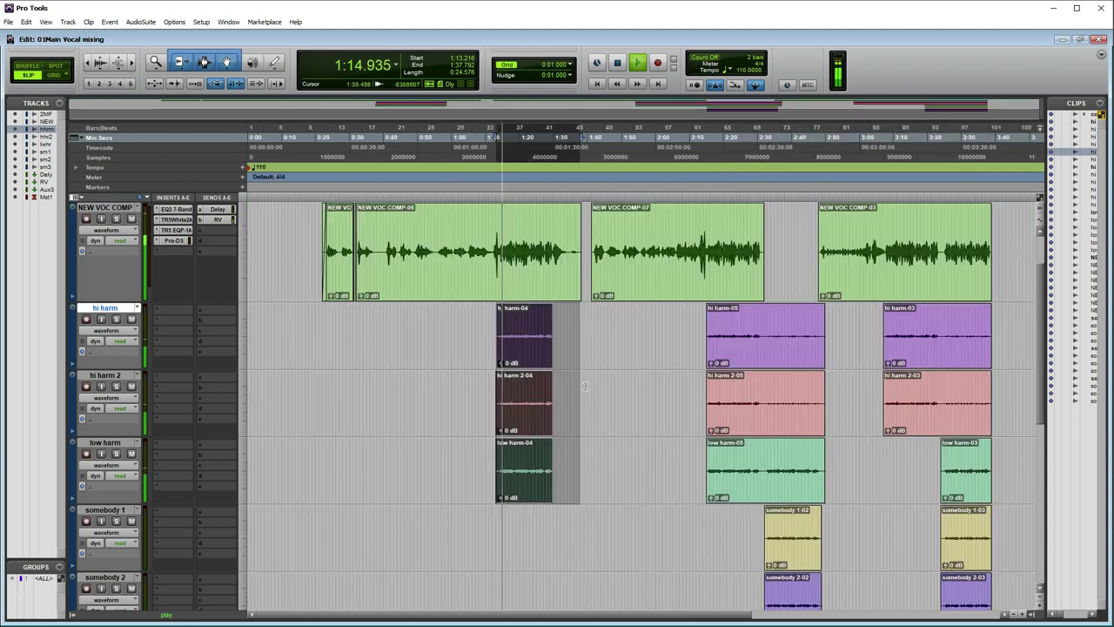
pyautogui.scroll(-3, 636, 354)
pyautogui.scroll(3, 599, 399)
pyautogui.scroll(-3, 599, 399)
pyautogui.scroll(3, 598, 399)
pyautogui.press('space')
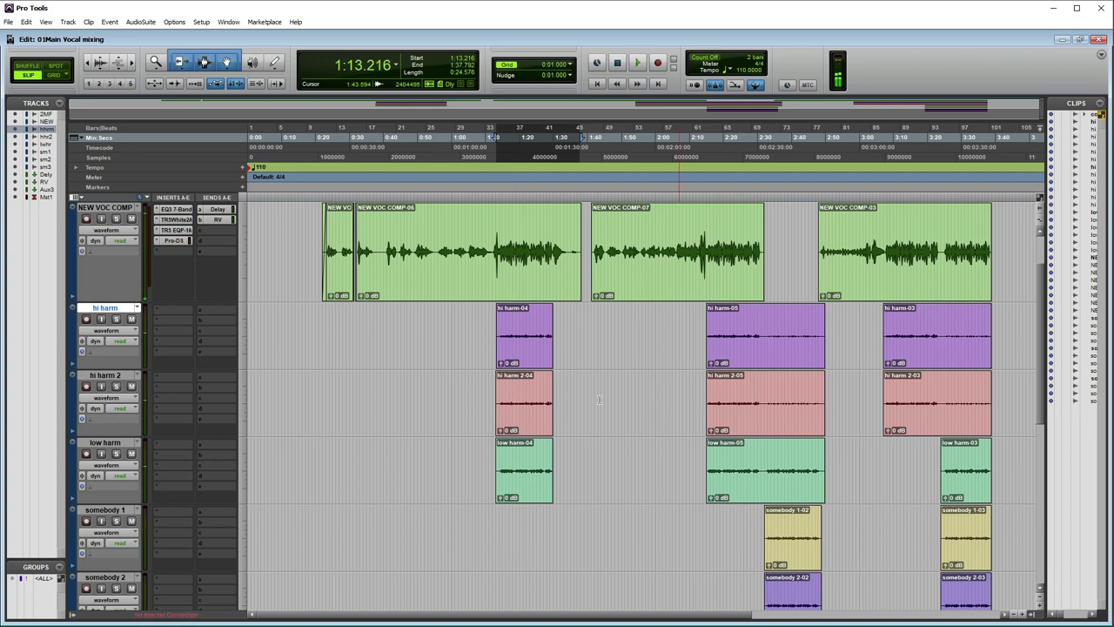
# - Audition the somebody 1 and somebody 2 tracks soloed, playing from about 2:34
pyautogui.click(566, 322)
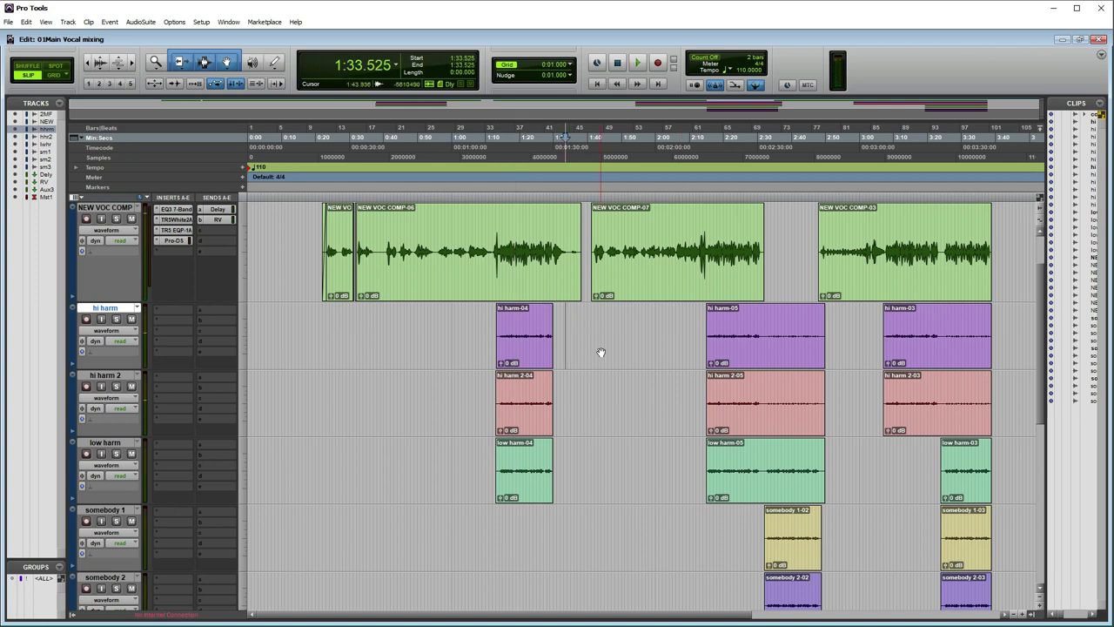
pyautogui.scroll(-3, 625, 377)
pyautogui.moveTo(851, 366); pyautogui.dragTo(772, 383)
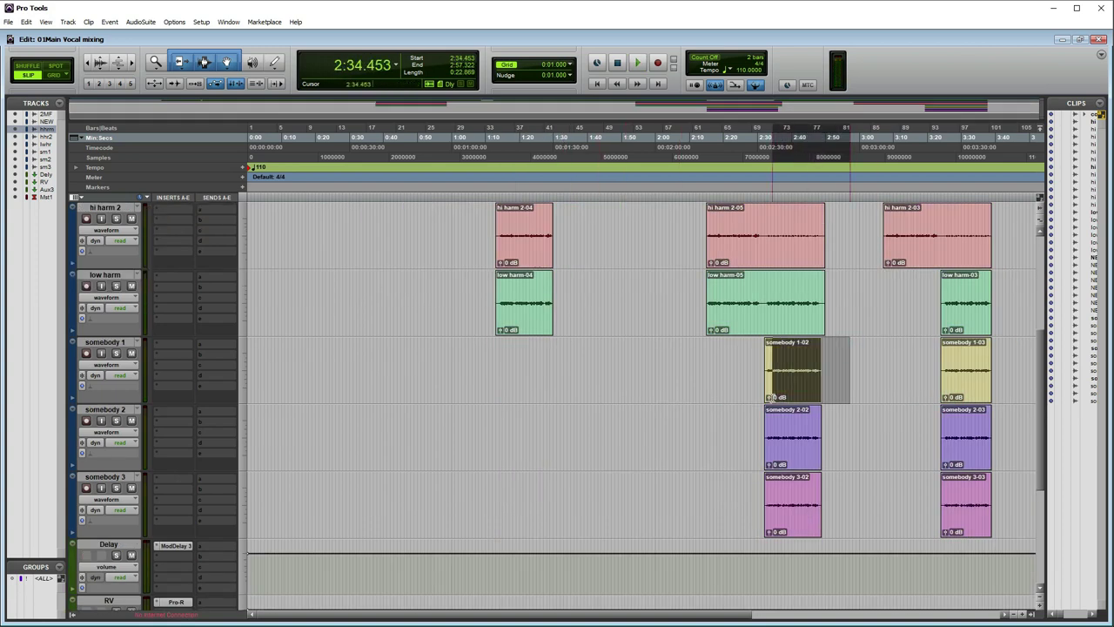
pyautogui.click(116, 352)
pyautogui.press('space')
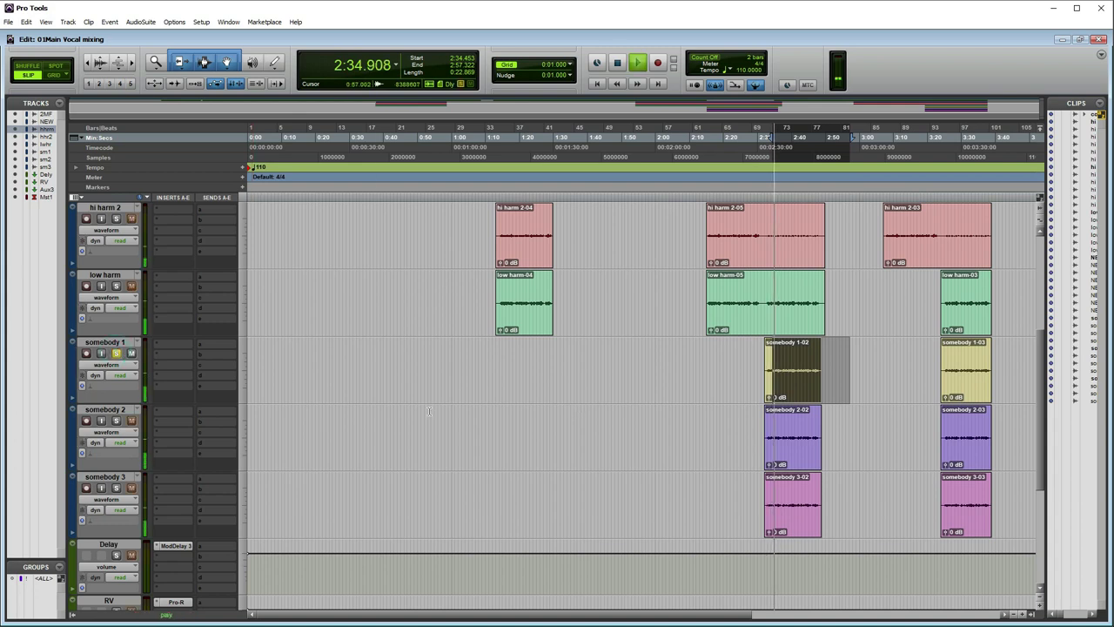
pyautogui.click(116, 420)
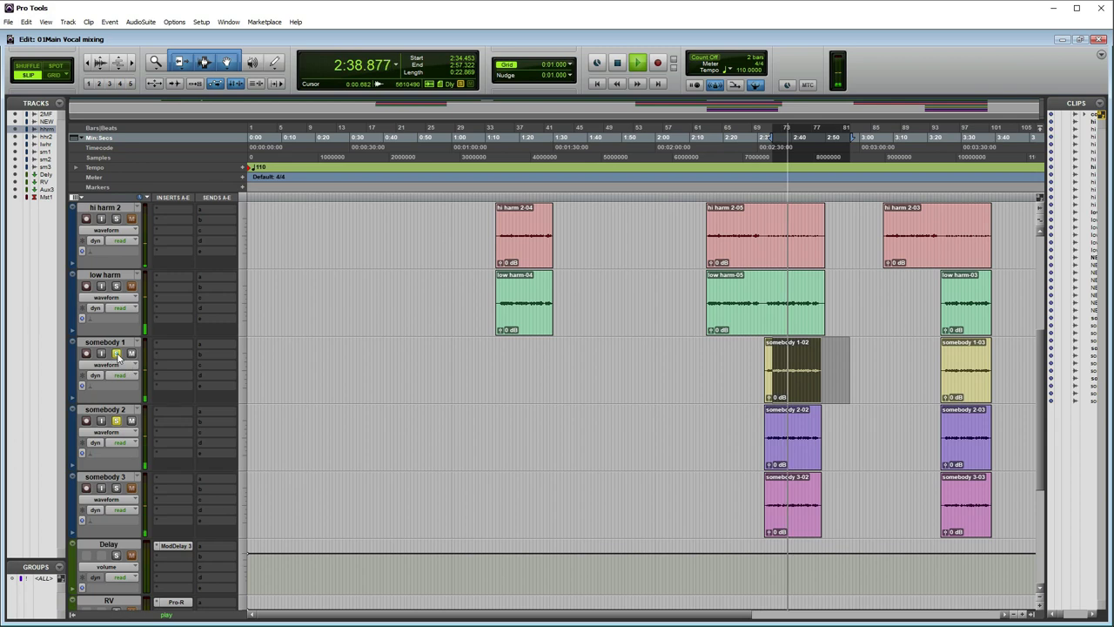
pyautogui.press('space')
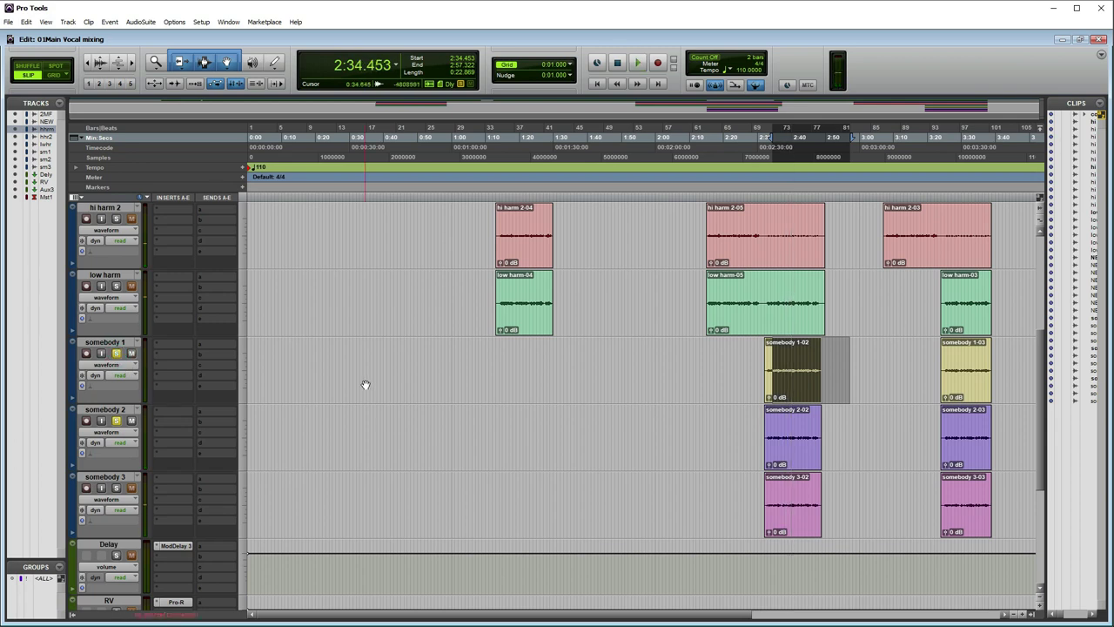
# - Pan the somebody 1 track 100 left in the mixer
pyautogui.hotkey('ctrl', '=')
pyautogui.moveTo(257, 265); pyautogui.dragTo(244, 331)
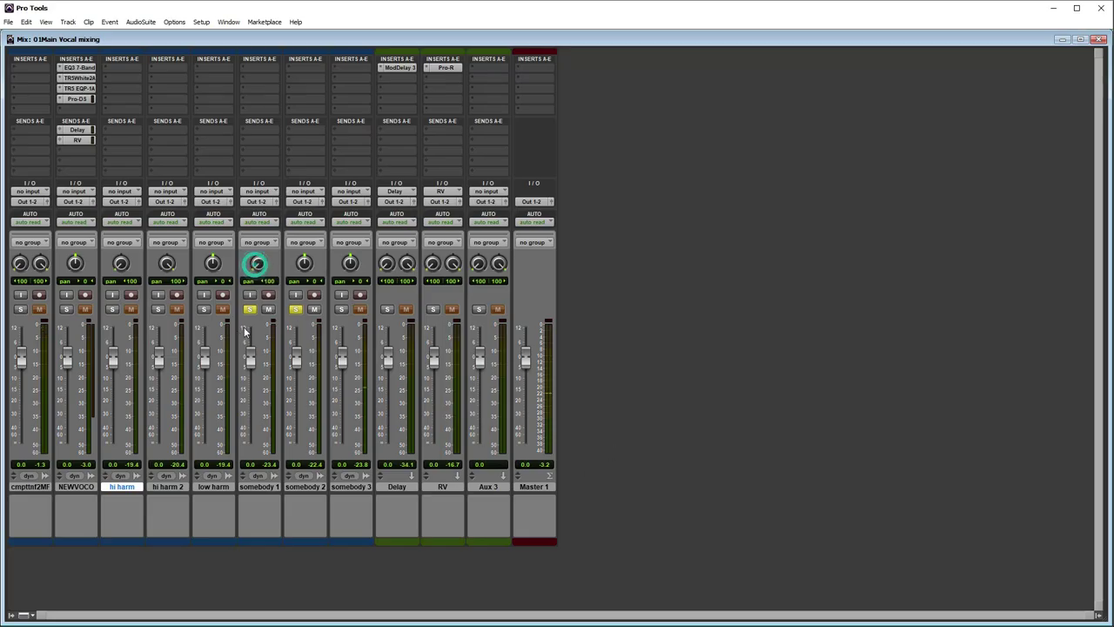
pyautogui.hotkey('ctrl', '=')
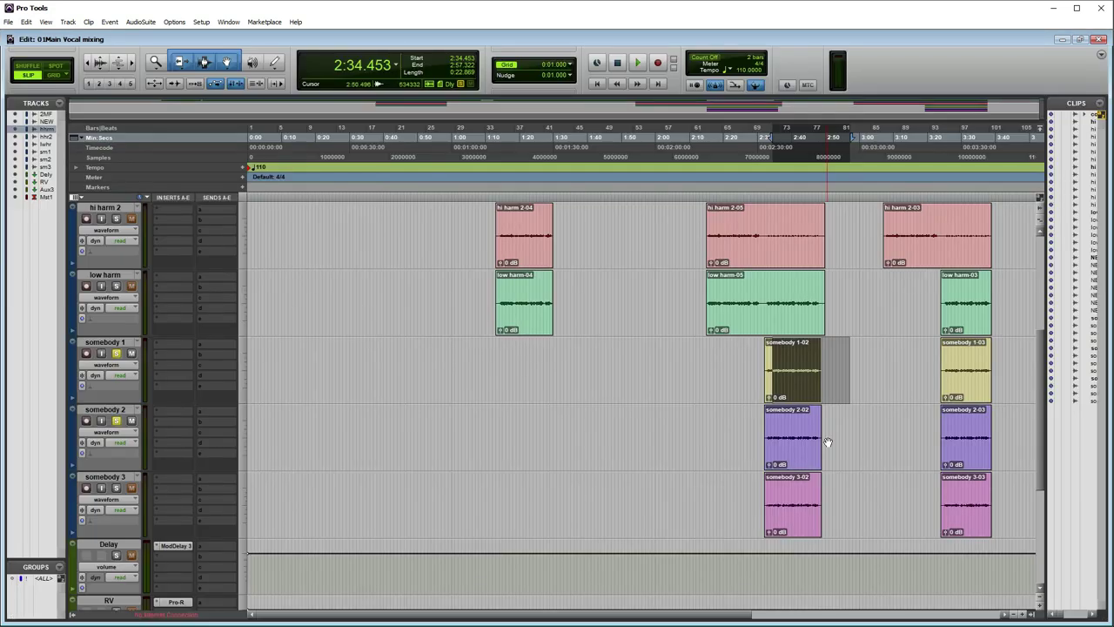
# - Listen to somebody 3 soloed from about 2:37, on its own and together with somebody 1 and somebody 2
pyautogui.click(783, 498)
pyautogui.press('space')
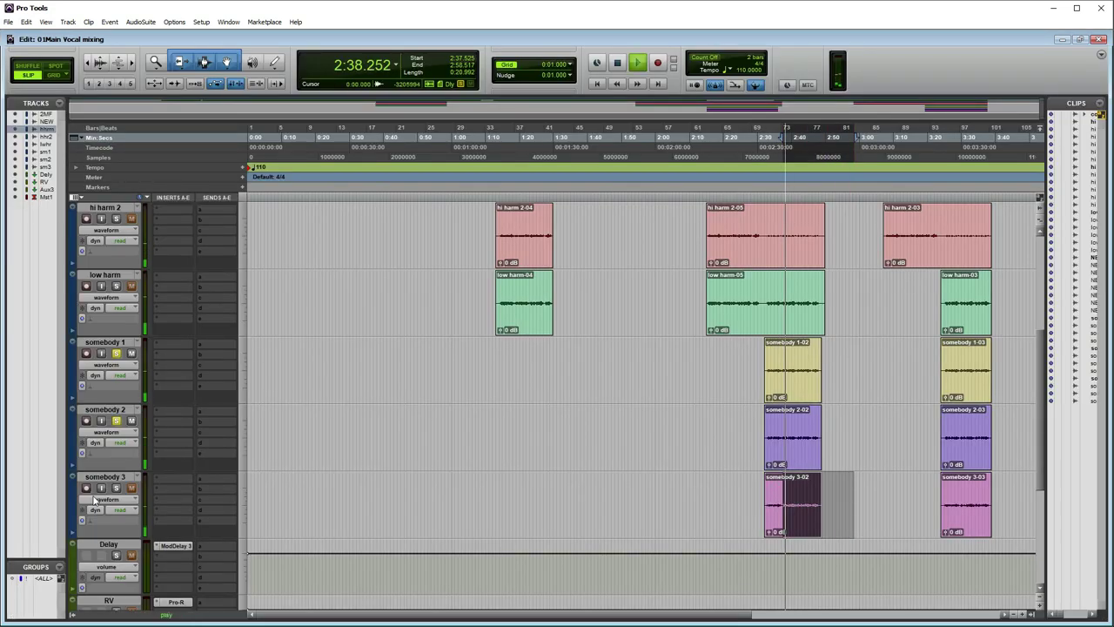
pyautogui.click(117, 421)
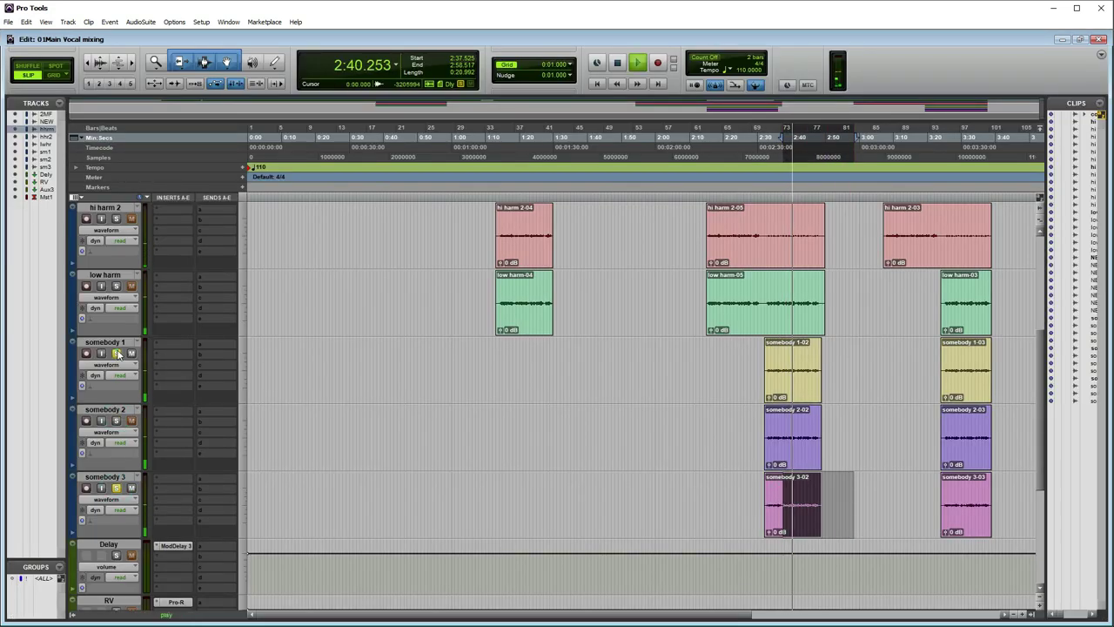
pyautogui.click(117, 421)
pyautogui.click(116, 353)
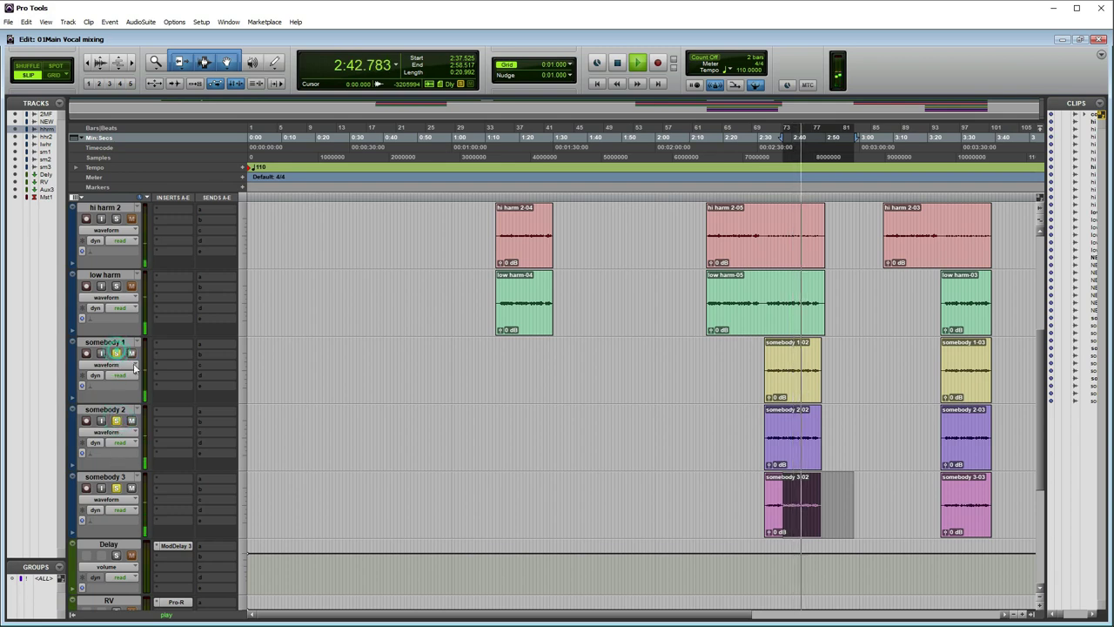
pyautogui.press('space')
pyautogui.click(868, 472)
pyautogui.click(789, 502)
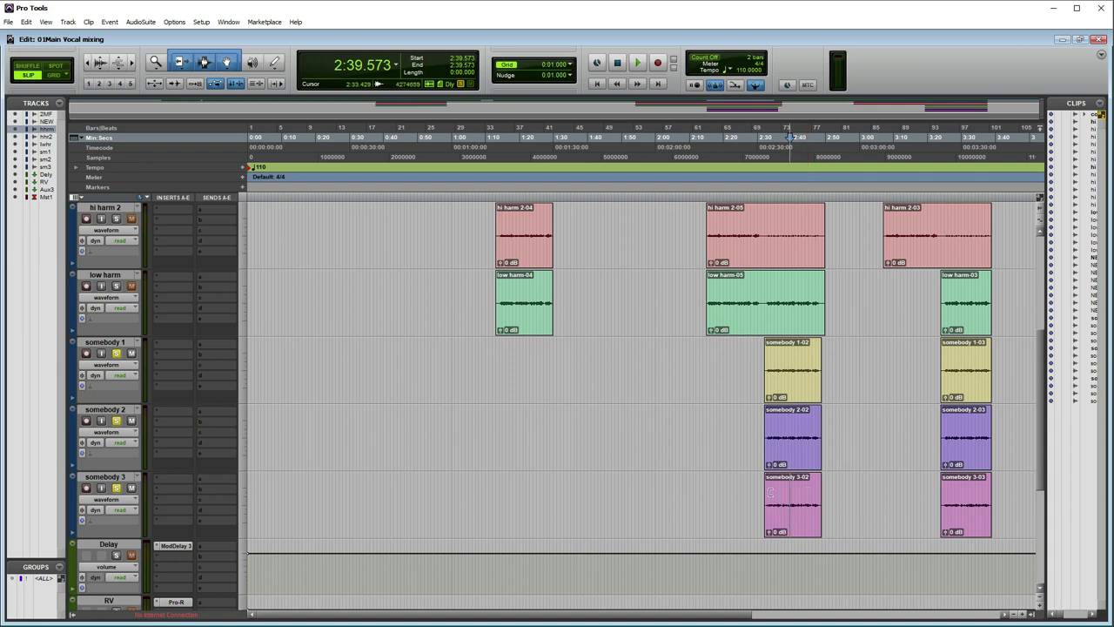
# - Reduce the height of all tracks slightly and turn off the solos on the somebody tracks
pyautogui.scroll(3, 672, 396)
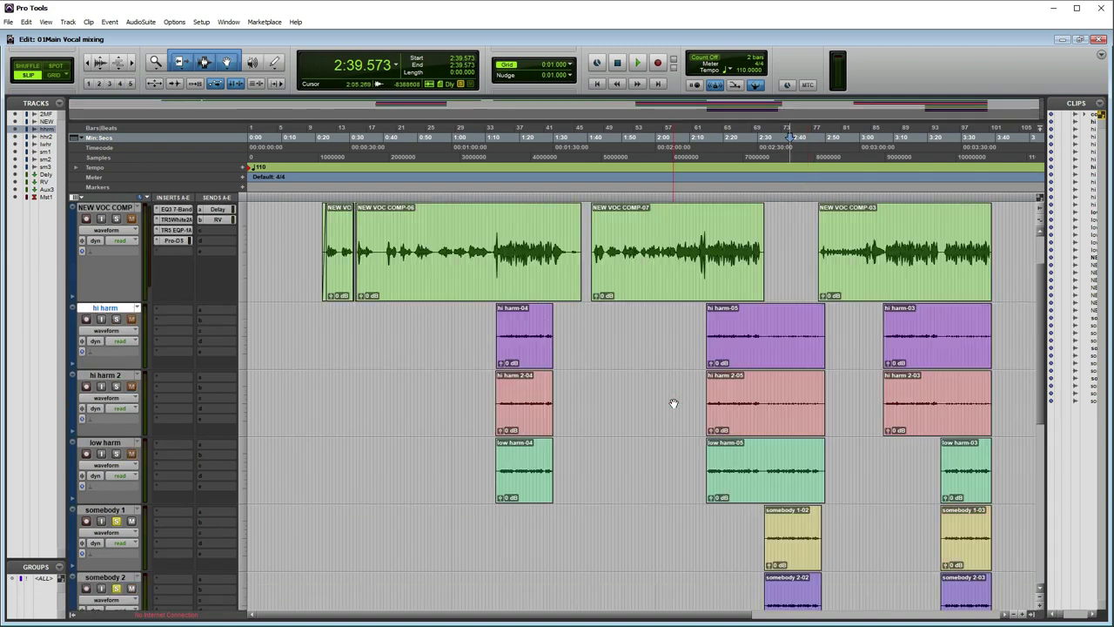
pyautogui.click(1039, 599)
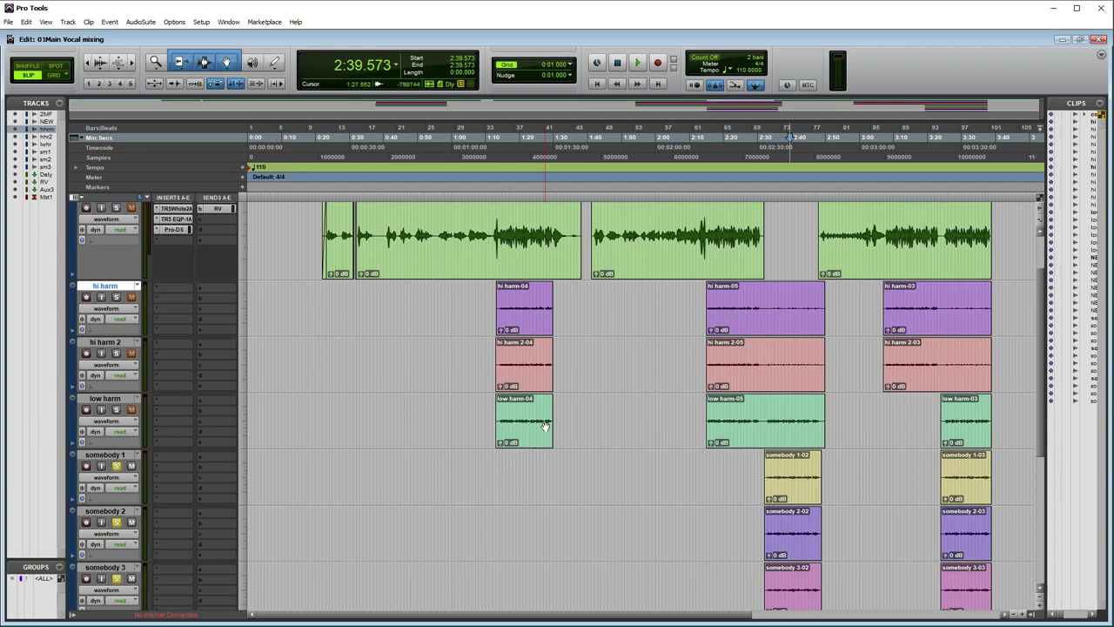
pyautogui.scroll(-3, 545, 425)
pyautogui.click(617, 439)
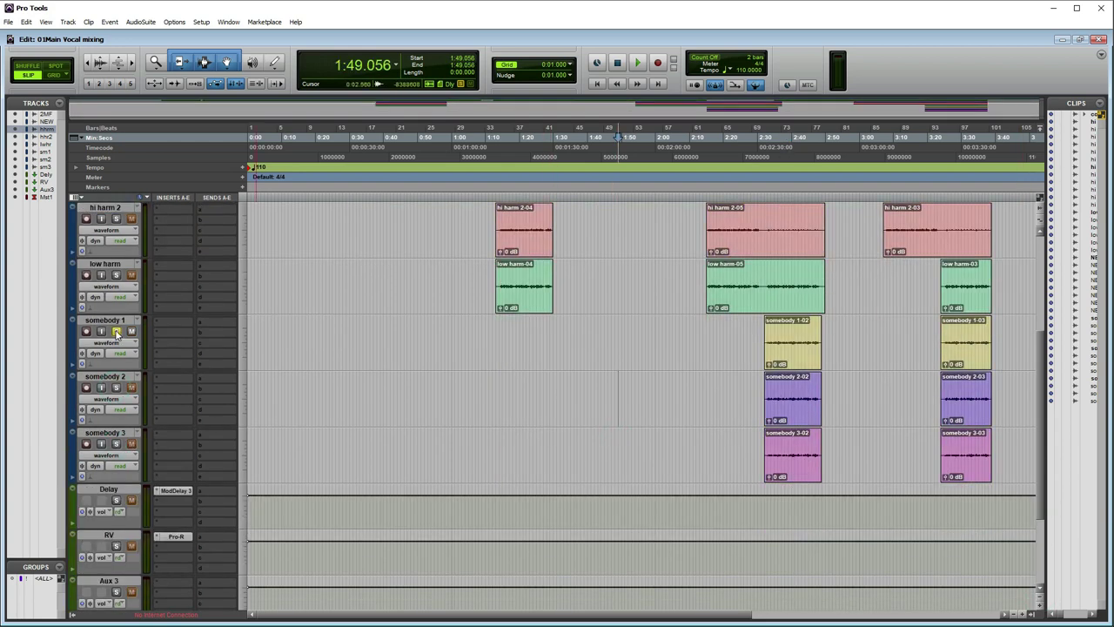
# - Create two new stereo Aux Input tracks
pyautogui.scroll(3, 417, 401)
pyautogui.click(142, 22)
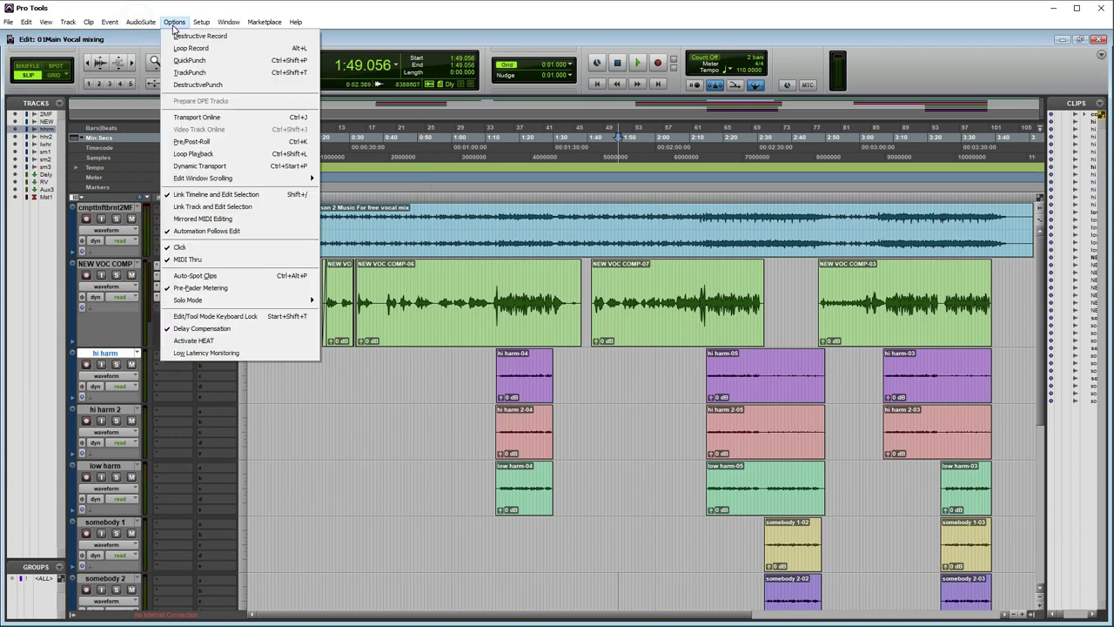
pyautogui.click(79, 36)
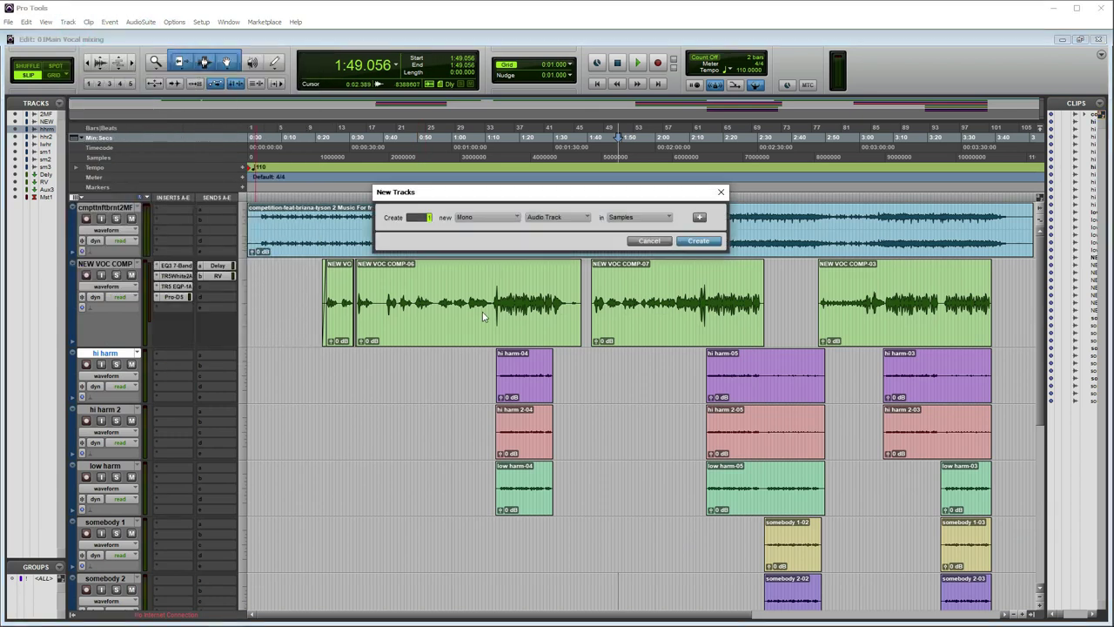
pyautogui.click(480, 218)
pyautogui.click(487, 229)
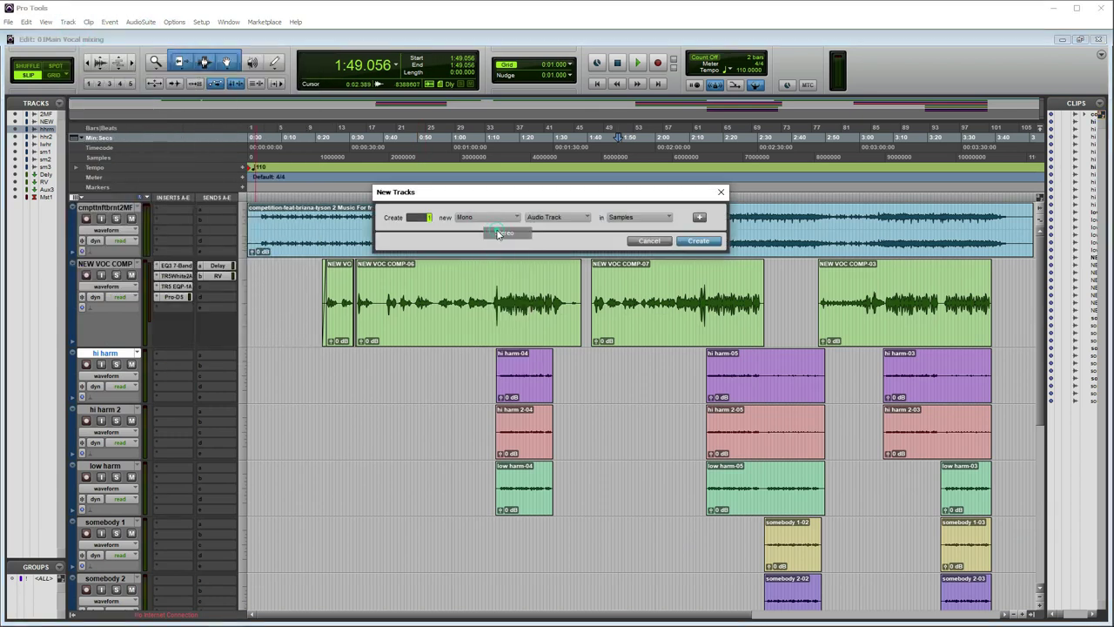
pyautogui.click(557, 219)
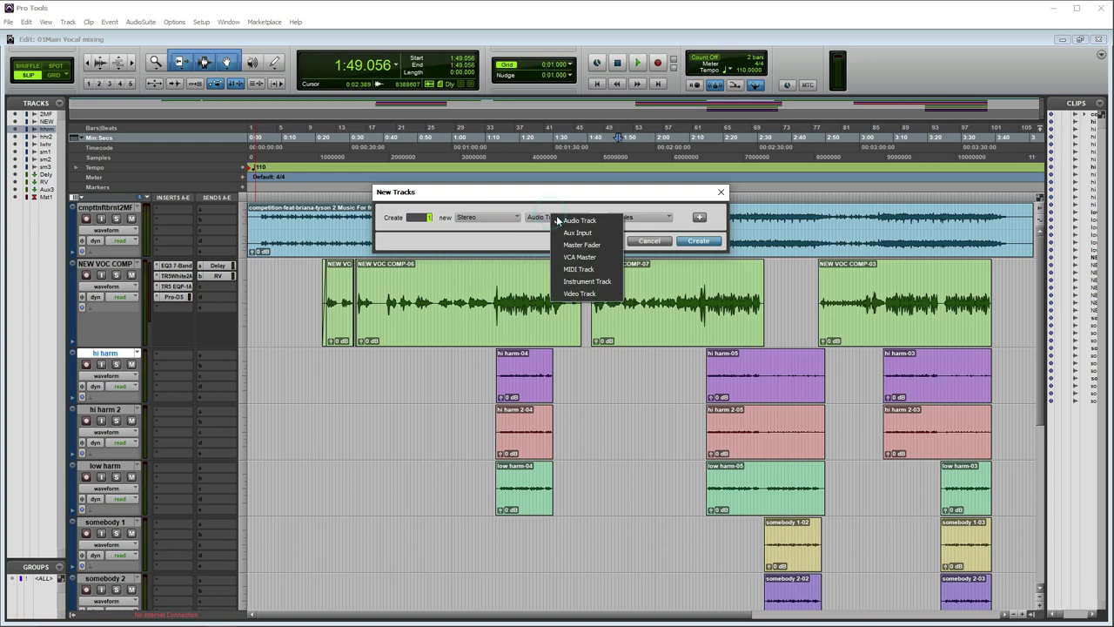
pyautogui.click(602, 233)
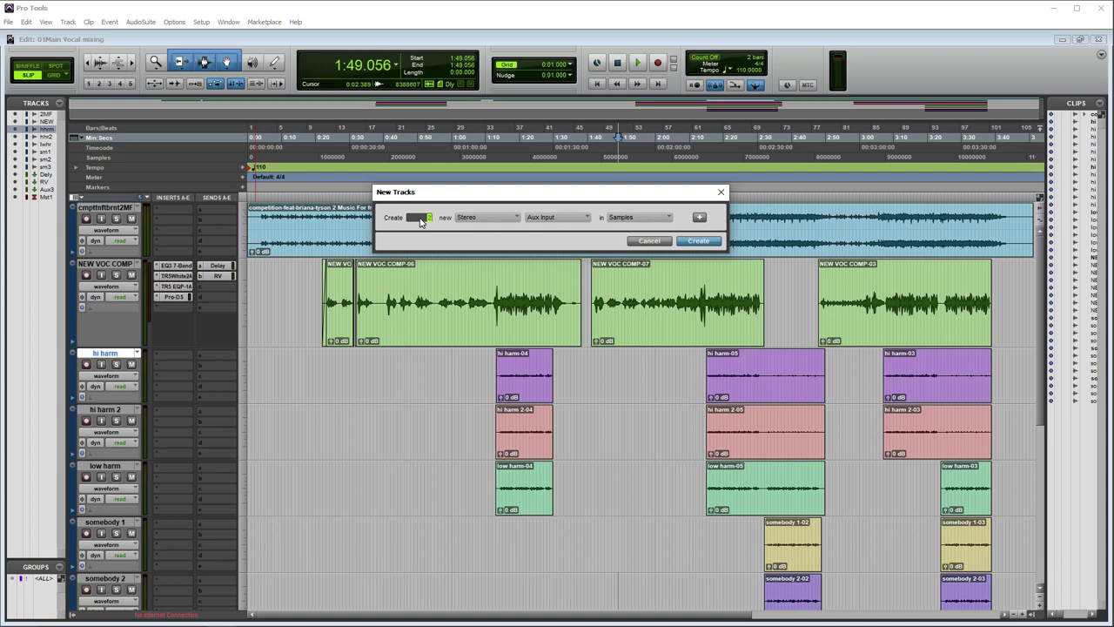
pyautogui.click(692, 241)
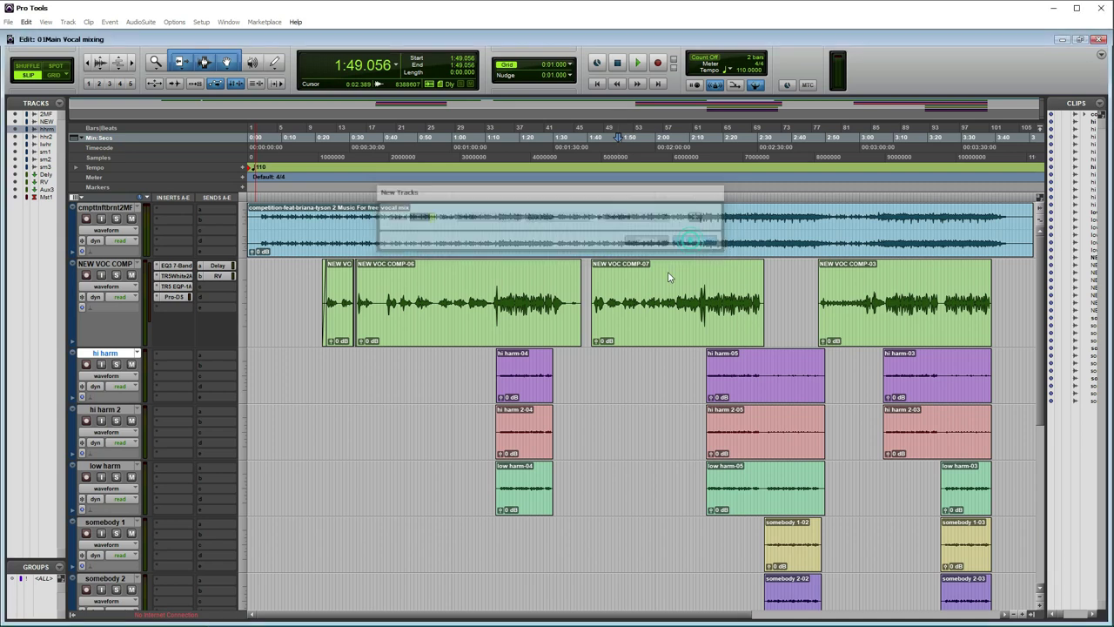
pyautogui.scroll(5, 482, 355)
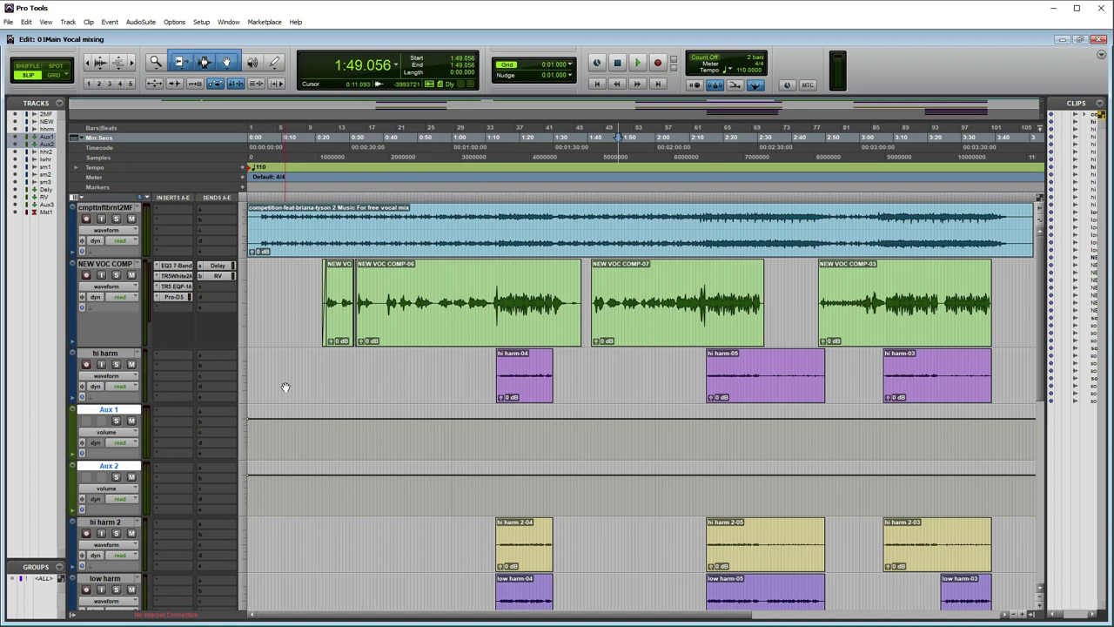
# - Move the Aux 1 and Aux 2 tracks below somebody 3, directly above the Delay track
pyautogui.scroll(-3, 285, 386)
pyautogui.moveTo(115, 268); pyautogui.dragTo(204, 353)
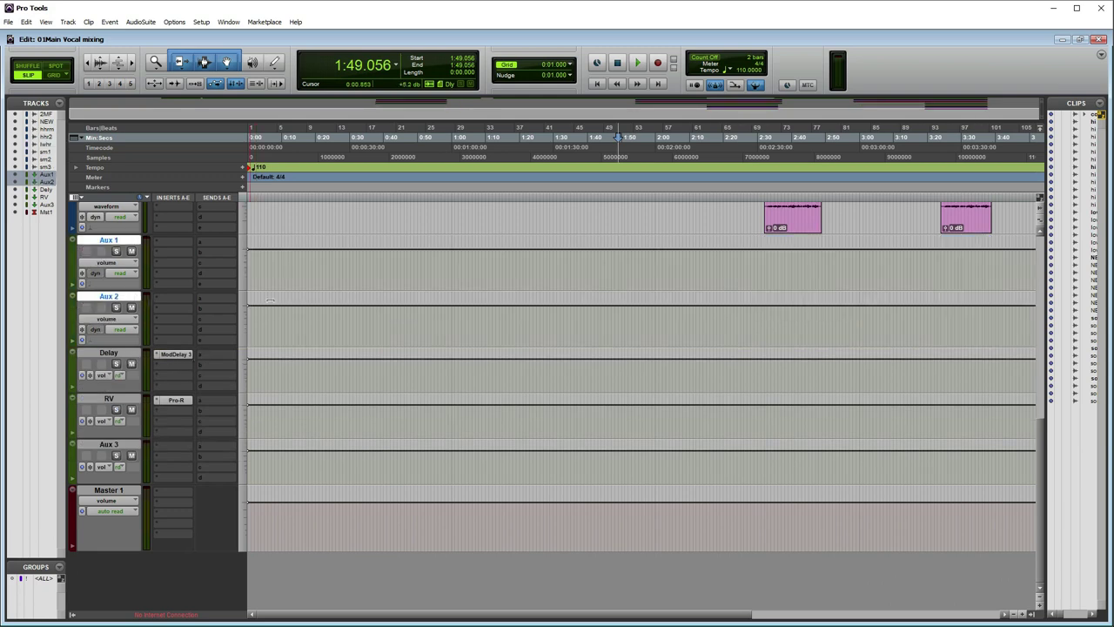
pyautogui.scroll(2, 271, 300)
pyautogui.click(325, 281)
pyautogui.scroll(1, 349, 255)
pyautogui.click(347, 283)
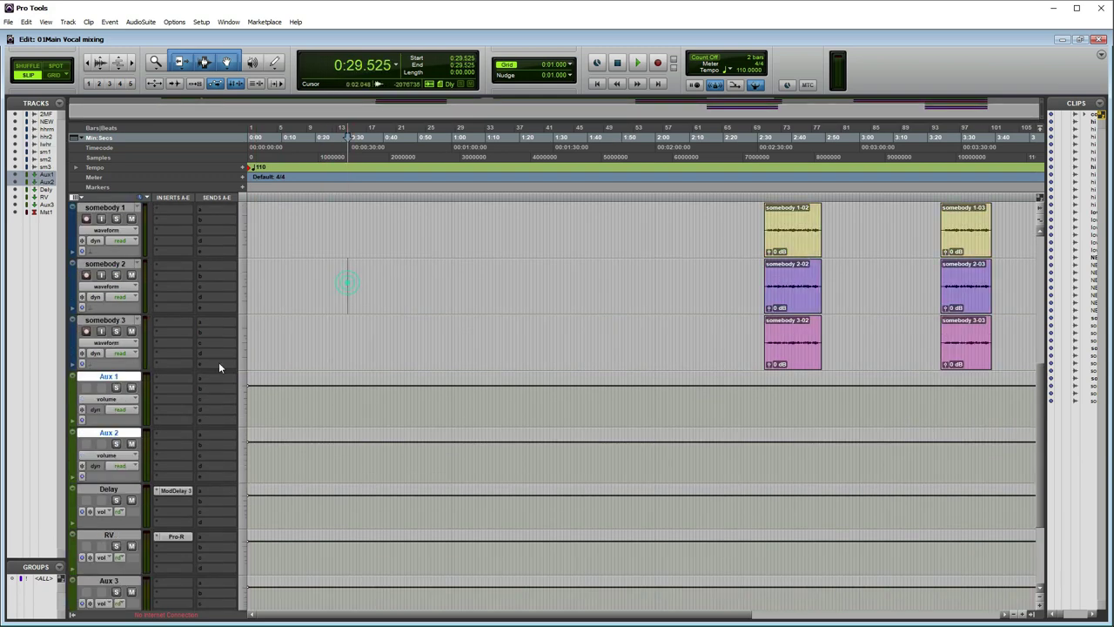
# - Listen to the mix from about 1:11.680, where the harmonies enter
pyautogui.rightClick(121, 372)
pyautogui.click(398, 278)
pyautogui.scroll(4, 399, 293)
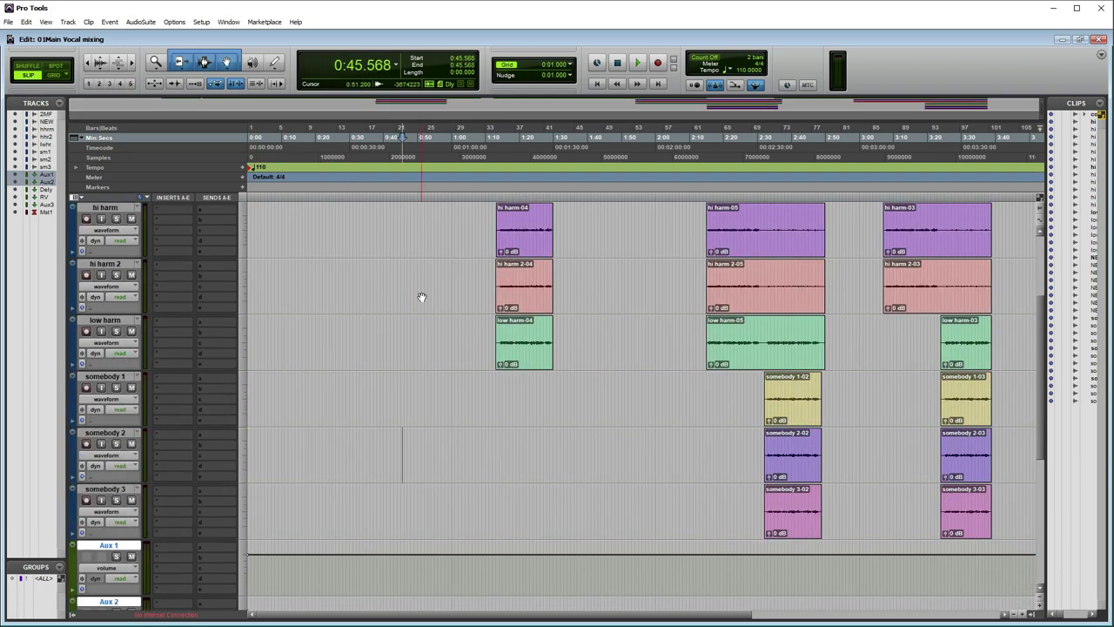
pyautogui.click(493, 311)
pyautogui.press('space')
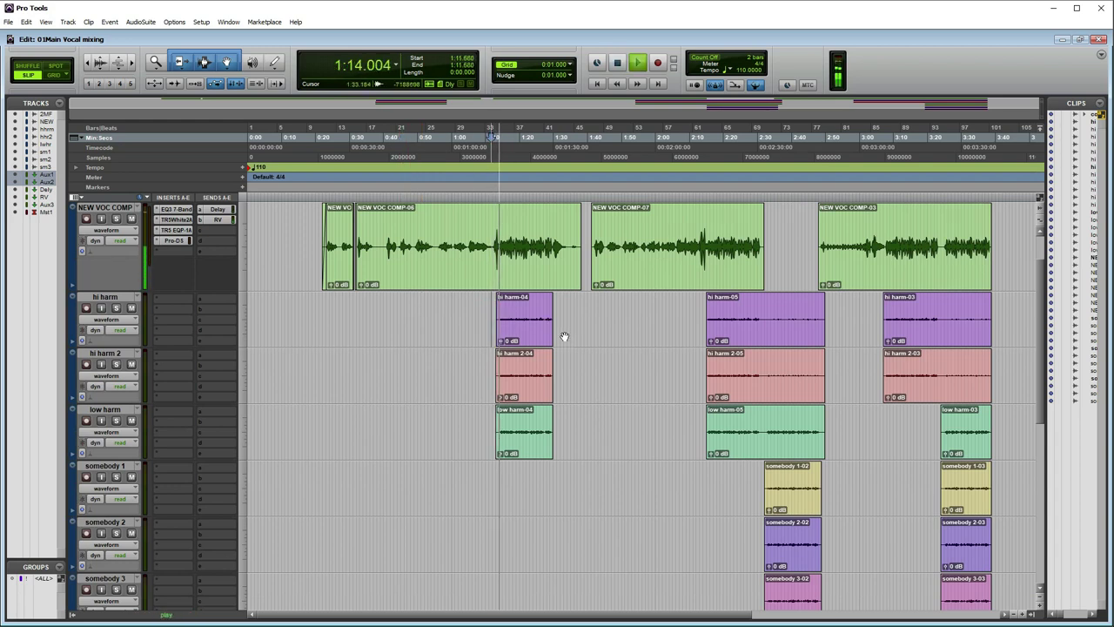
pyautogui.press('space')
# - Select the hi harm track and show the I/O column beside the inserts and sends
pyautogui.click(116, 301)
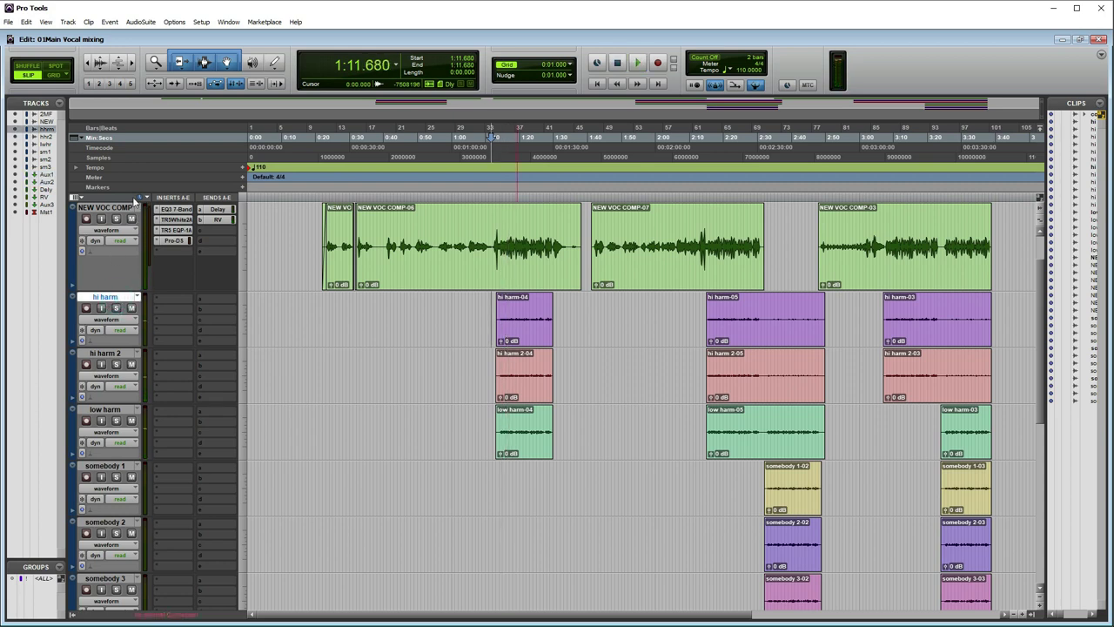
pyautogui.click(81, 198)
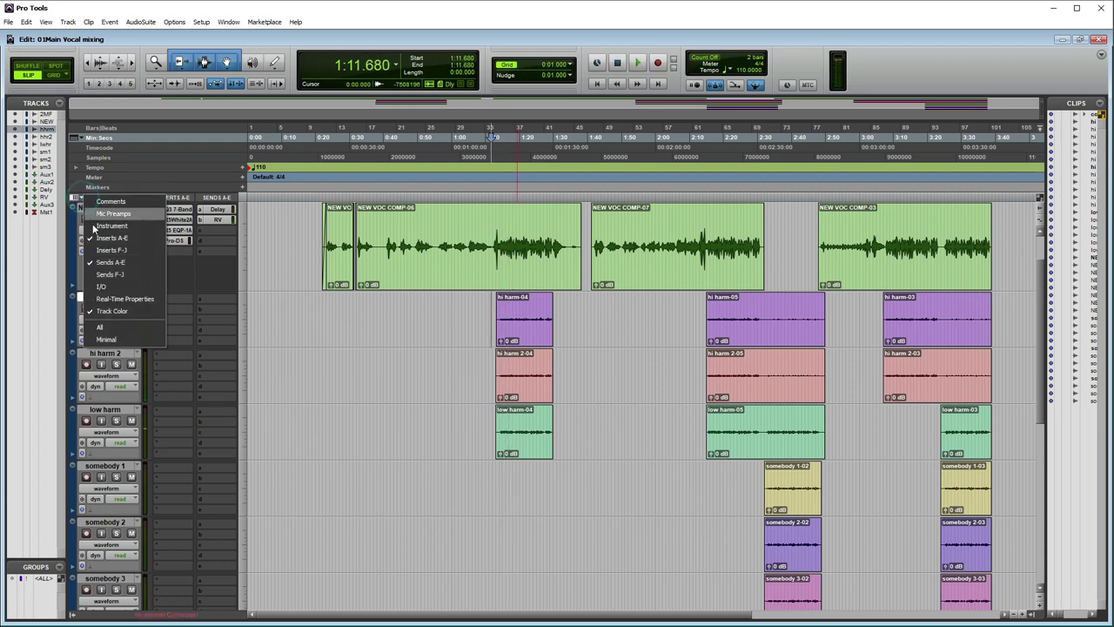
pyautogui.click(120, 285)
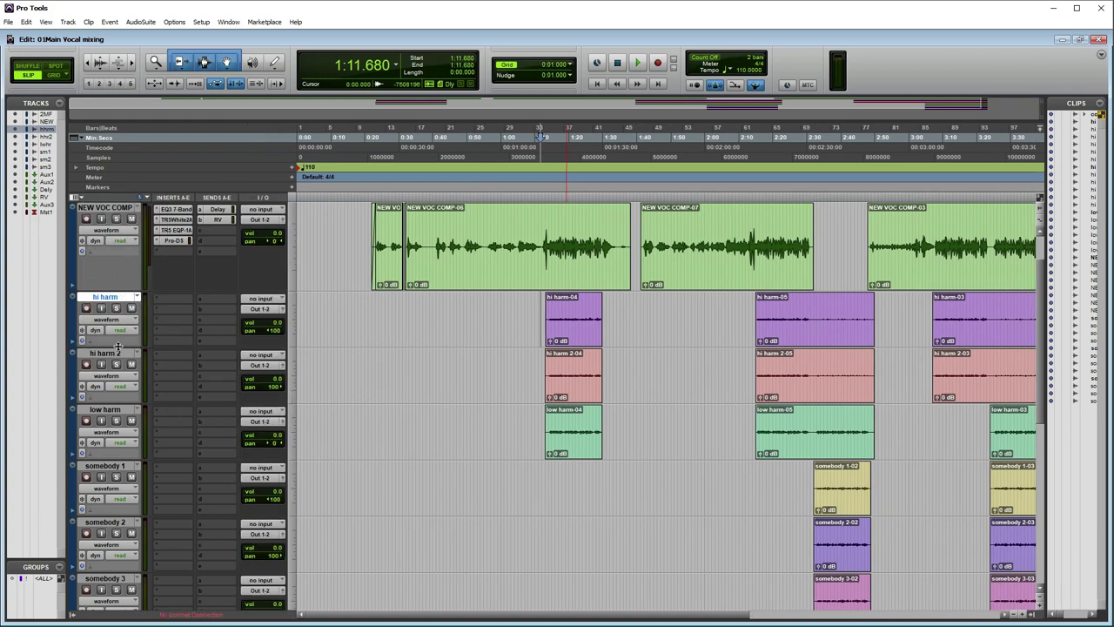
# - Mute the music and lead vocal tracks and listen to the harmonies from about 1:16.970
pyautogui.scroll(2, 259, 275)
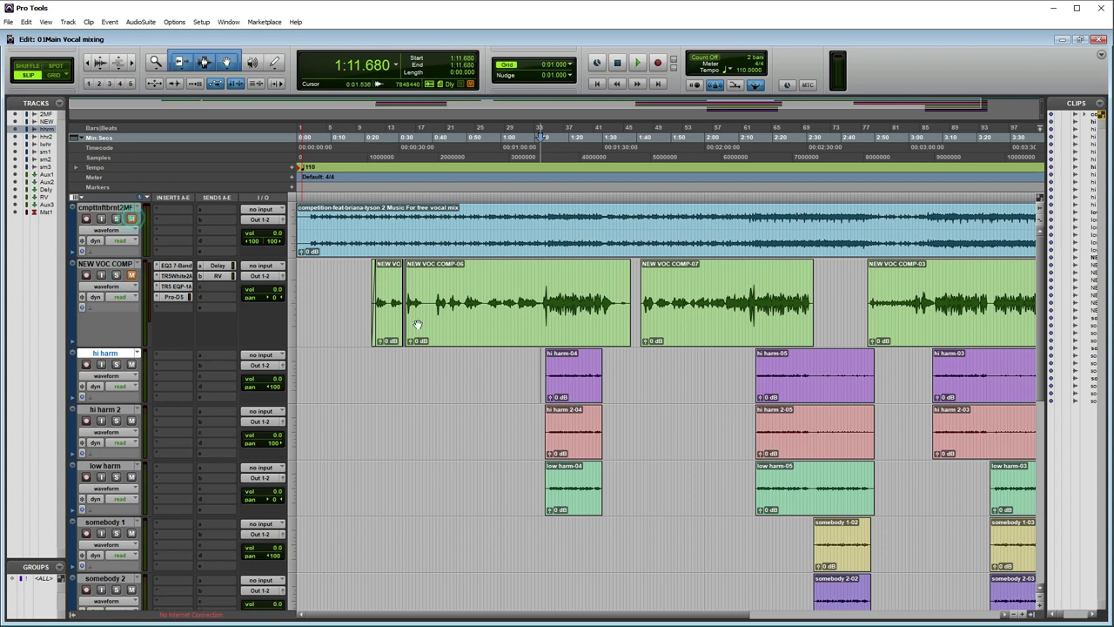
pyautogui.moveTo(560, 364); pyautogui.dragTo(626, 383)
pyautogui.press('space')
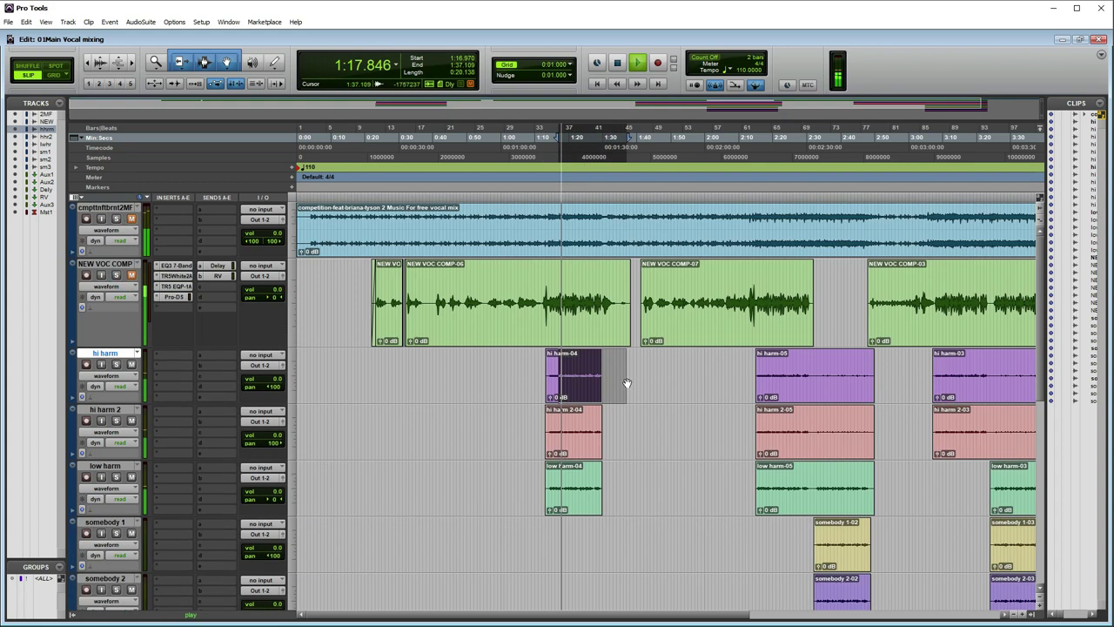
pyautogui.press('space')
pyautogui.click(260, 365)
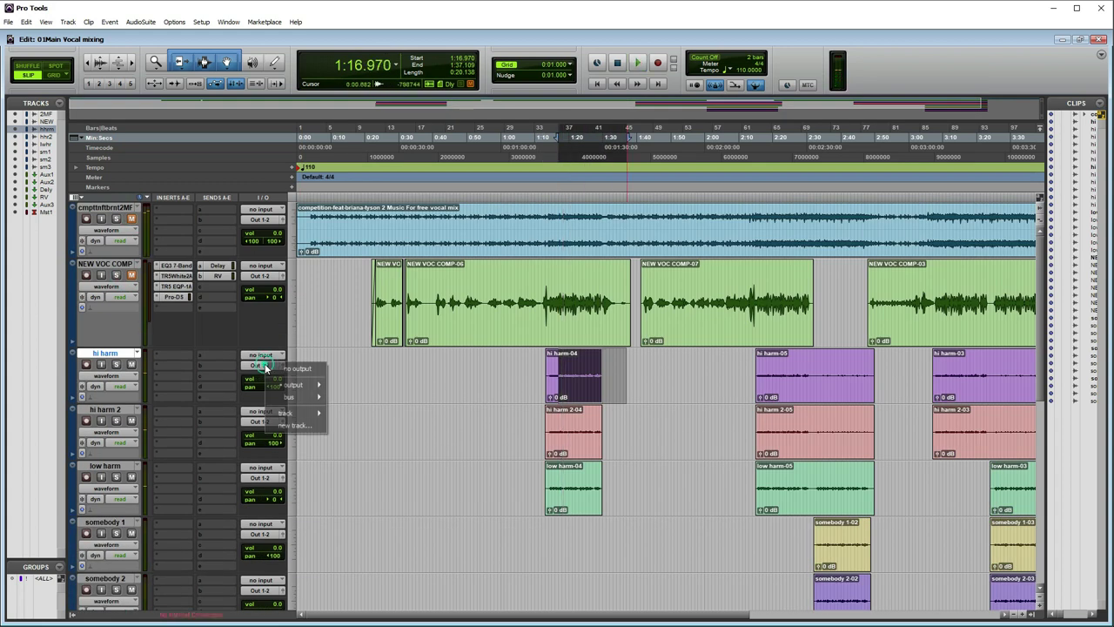
pyautogui.moveTo(300, 397)
pyautogui.click(367, 380)
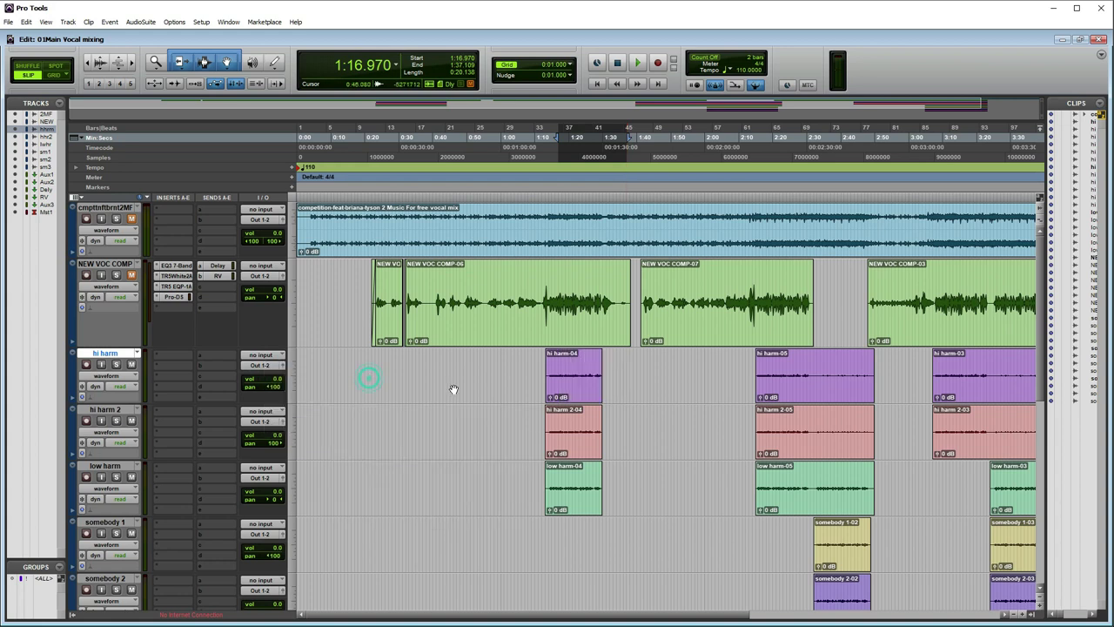
# - Rename the Aux 1 track as HAM Vox
pyautogui.scroll(-5, 453, 390)
pyautogui.scroll(1, 424, 293)
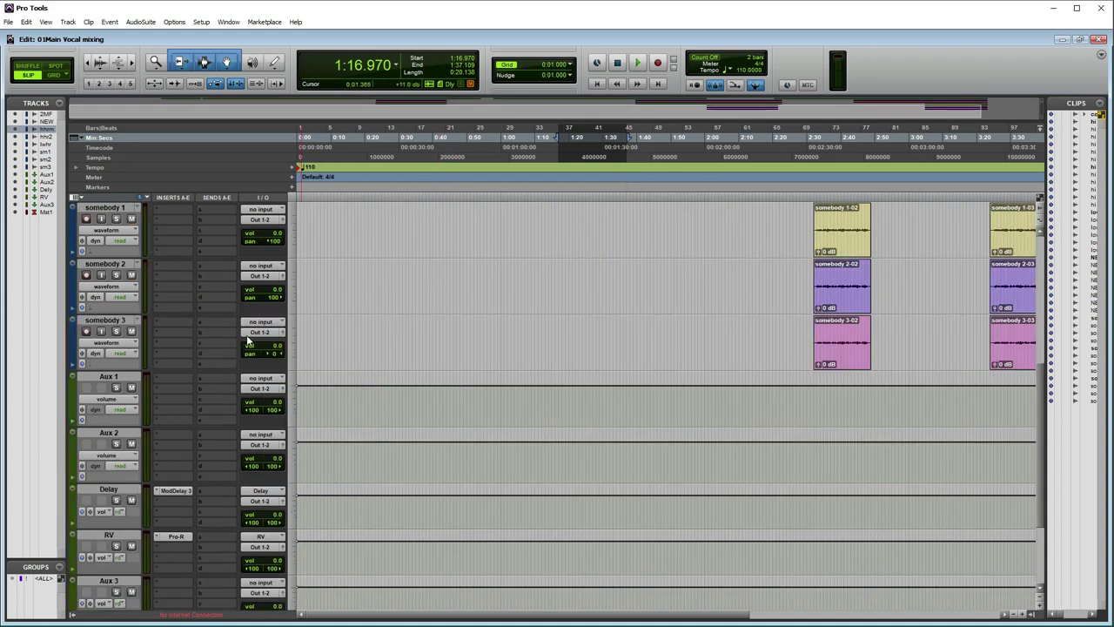
pyautogui.scroll(2, 460, 318)
pyautogui.scroll(-2, 461, 318)
pyautogui.doubleClick(108, 380)
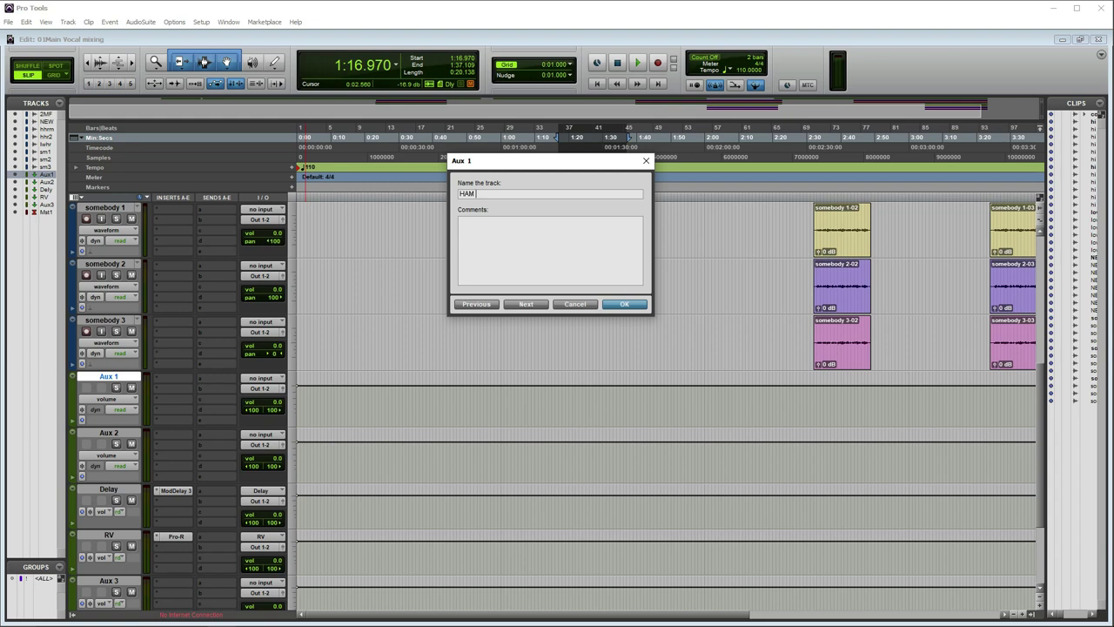
pyautogui.write('x')
pyautogui.press('Return')
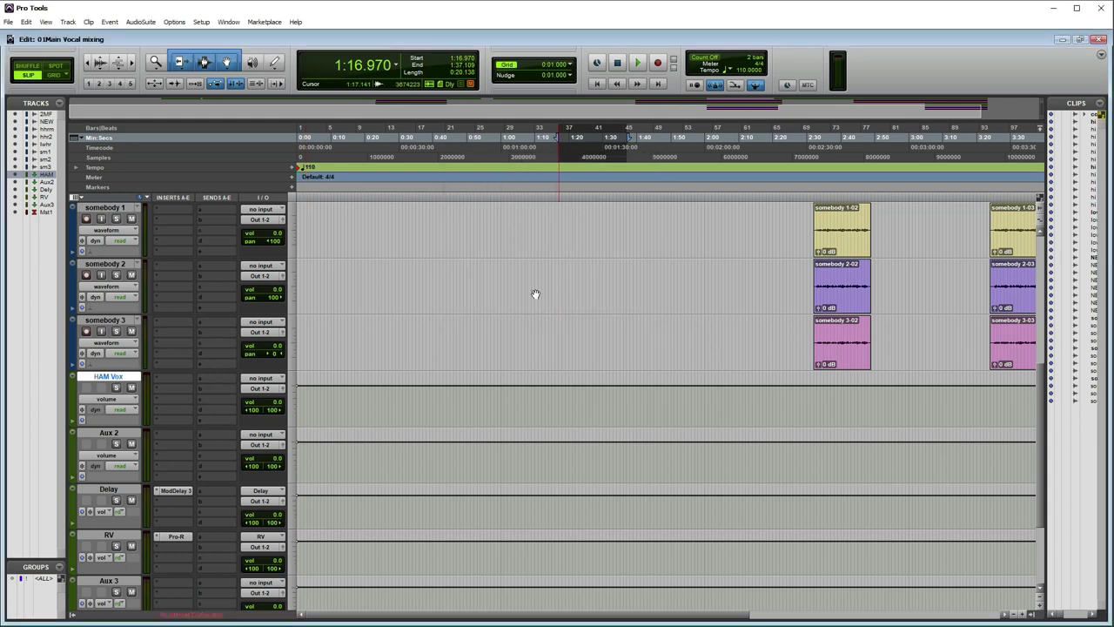
# - Correct the name of the HAM Vox aux track to HARM Vox
pyautogui.scroll(4, 461, 339)
pyautogui.scroll(3, 452, 367)
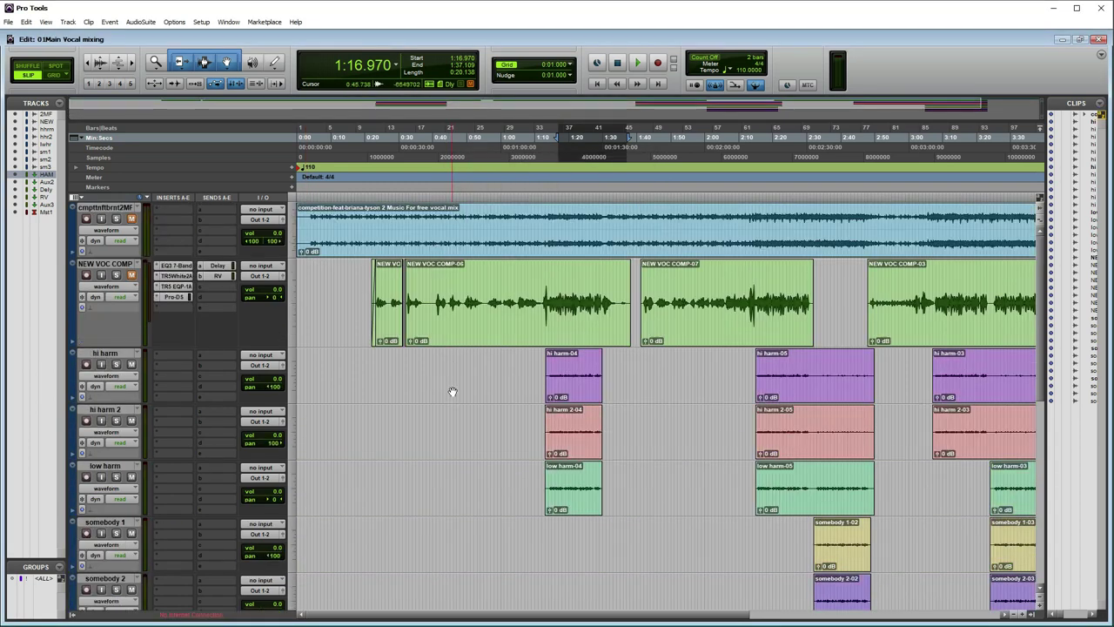
pyautogui.click(619, 357)
pyautogui.click(557, 358)
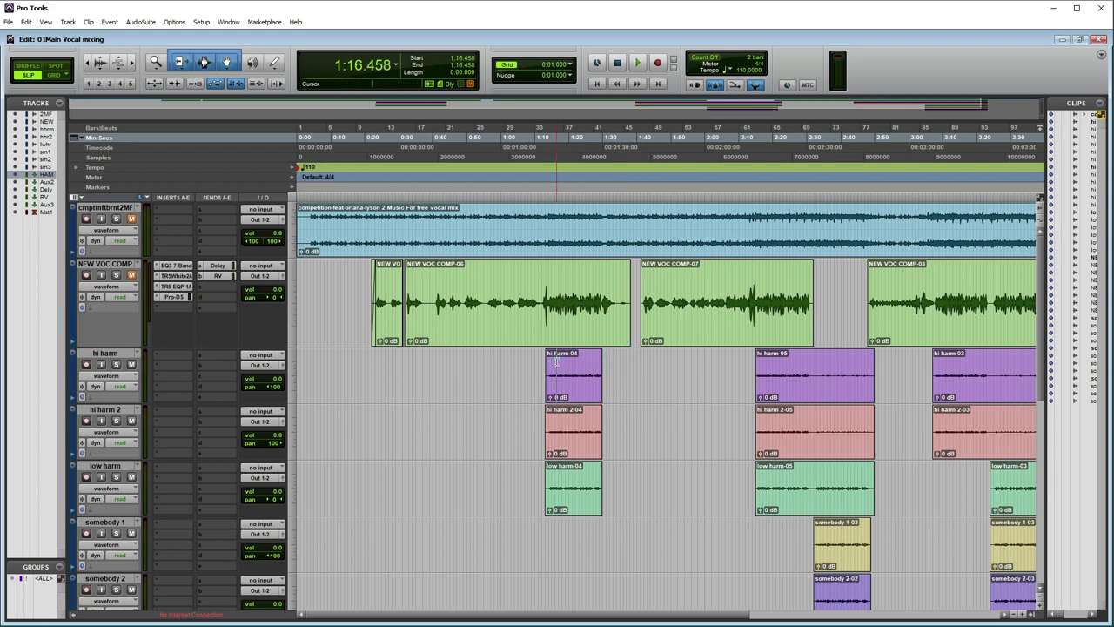
pyautogui.scroll(-6, 623, 365)
pyautogui.doubleClick(110, 322)
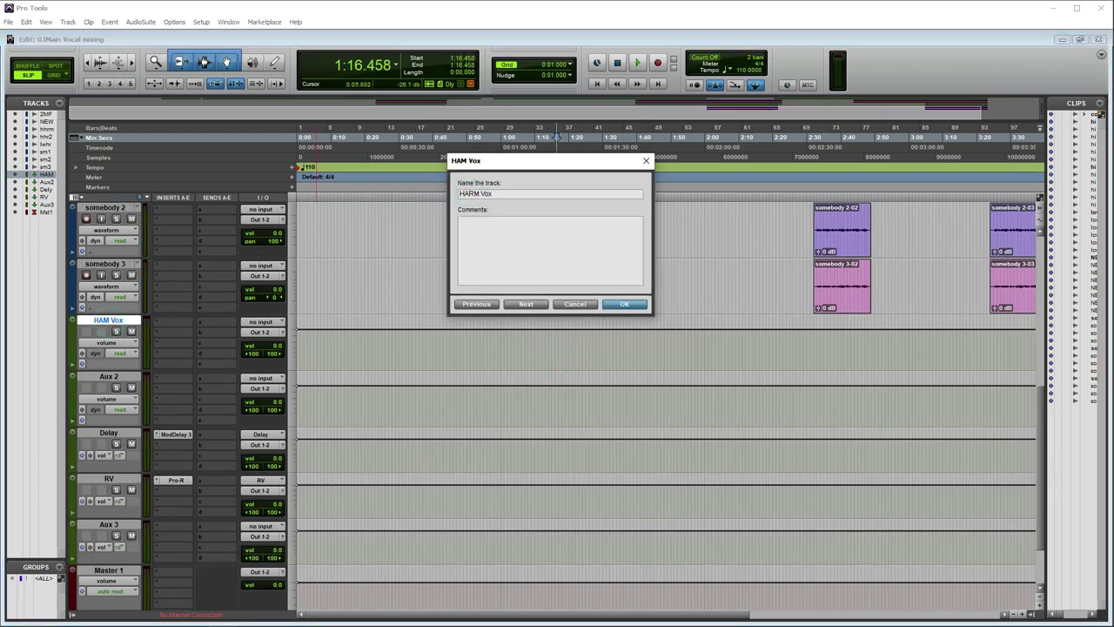
pyautogui.press('Return')
# - Route the outputs of hi harm, hi harm 2 and low harm to the HARM Vox stereo track
pyautogui.scroll(6, 557, 301)
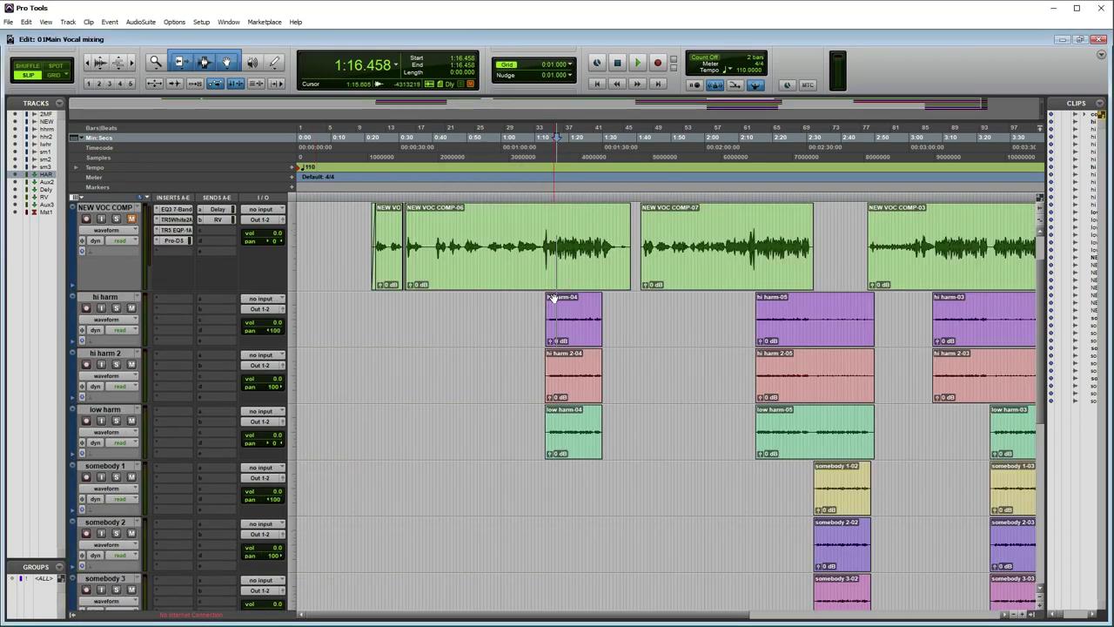
pyautogui.click(124, 298)
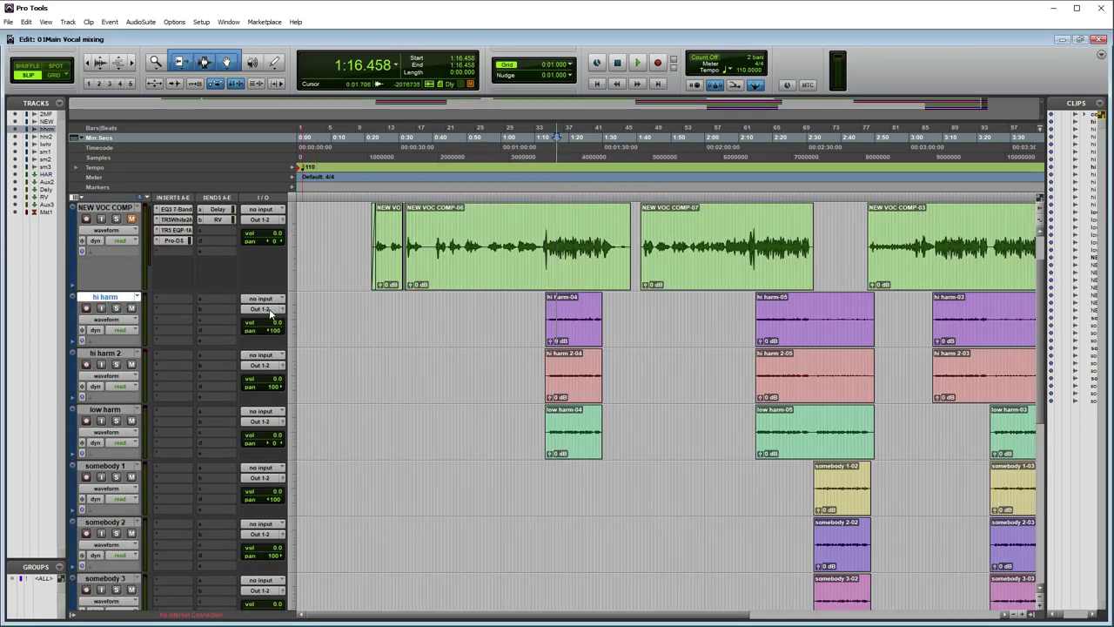
pyautogui.click(261, 308)
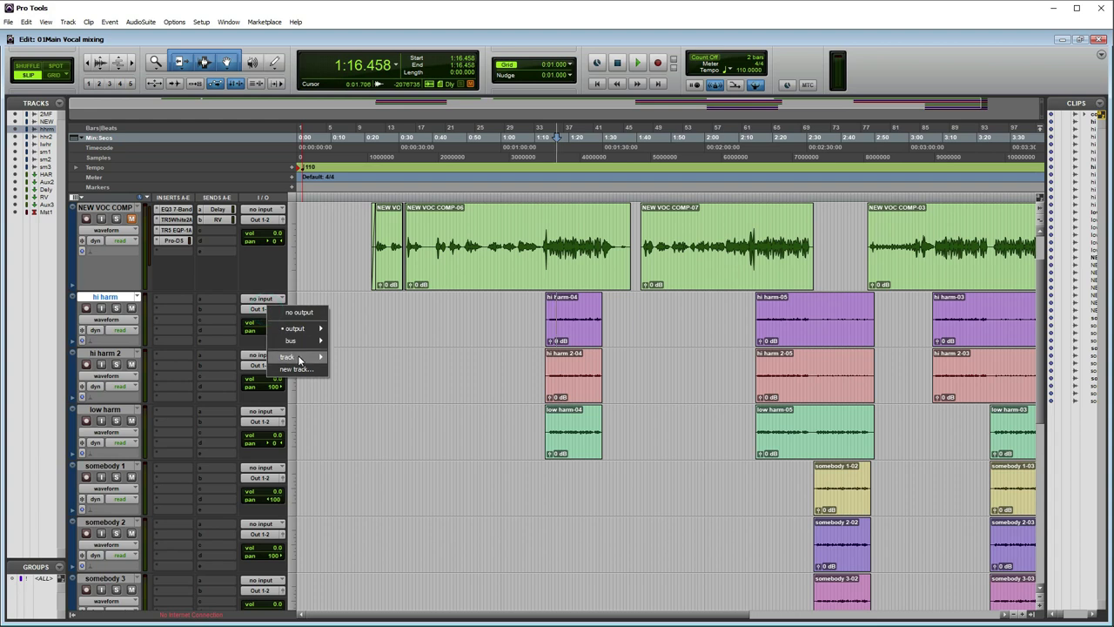
pyautogui.moveTo(296, 357)
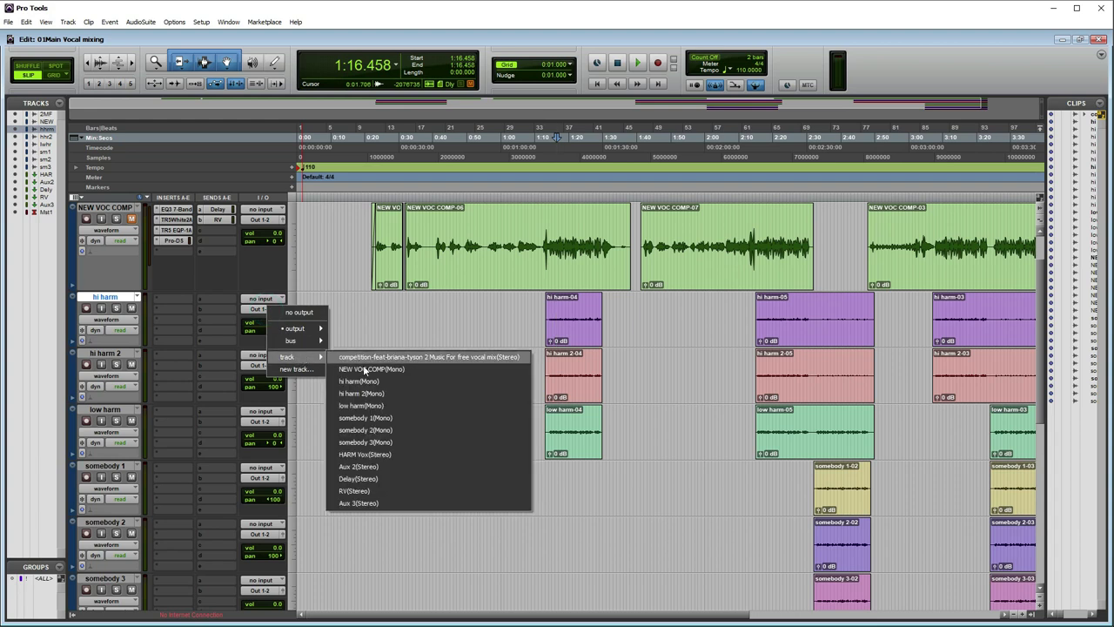
pyautogui.click(398, 455)
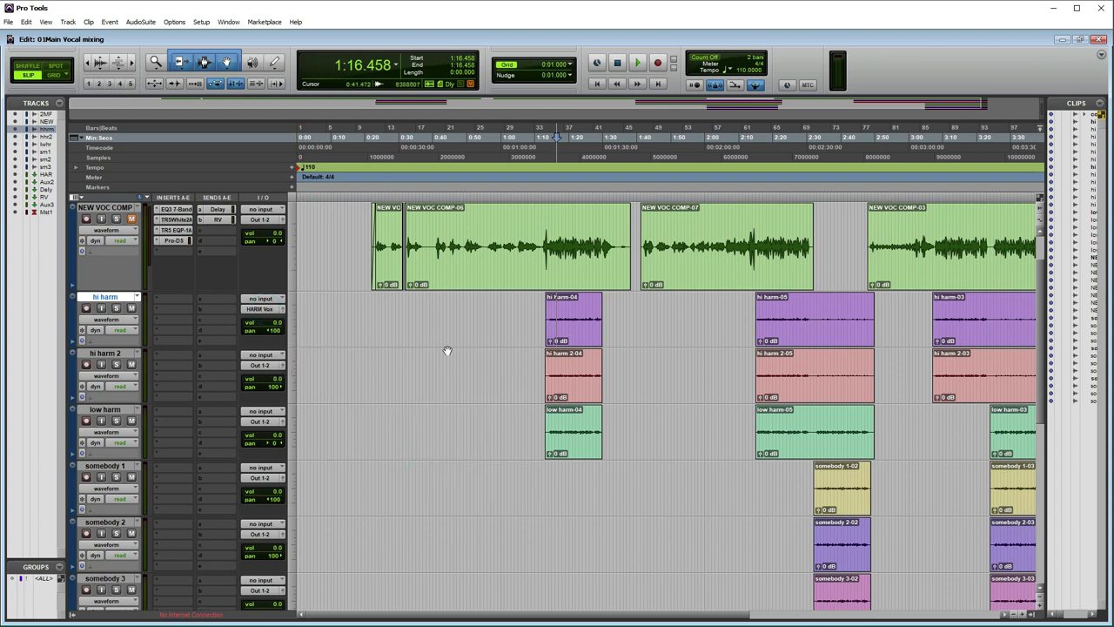
pyautogui.click(265, 369)
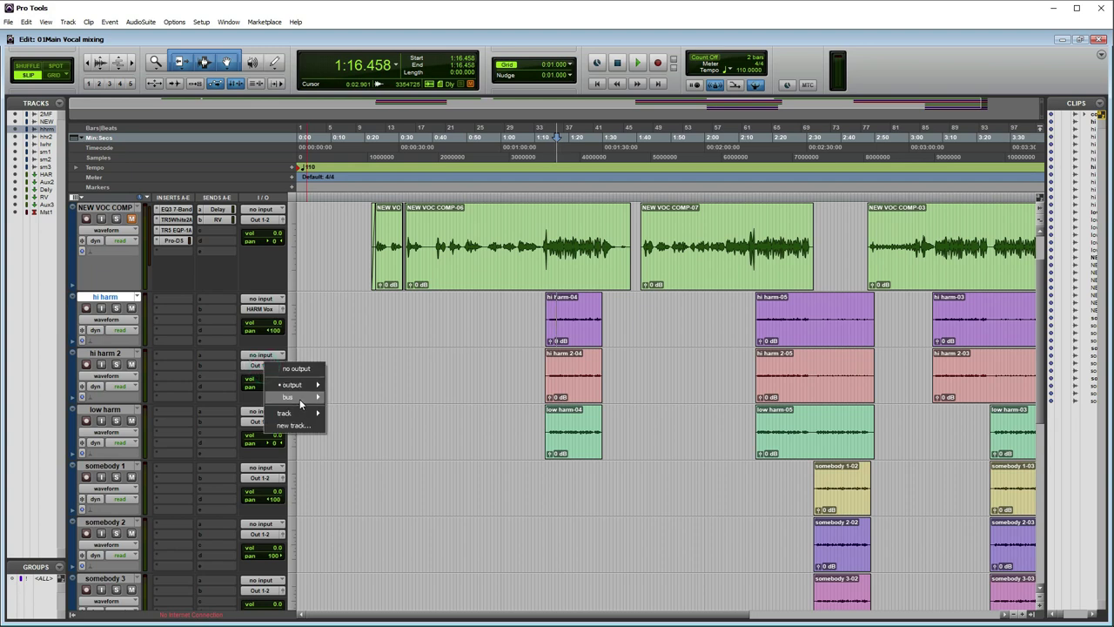
pyautogui.moveTo(302, 397)
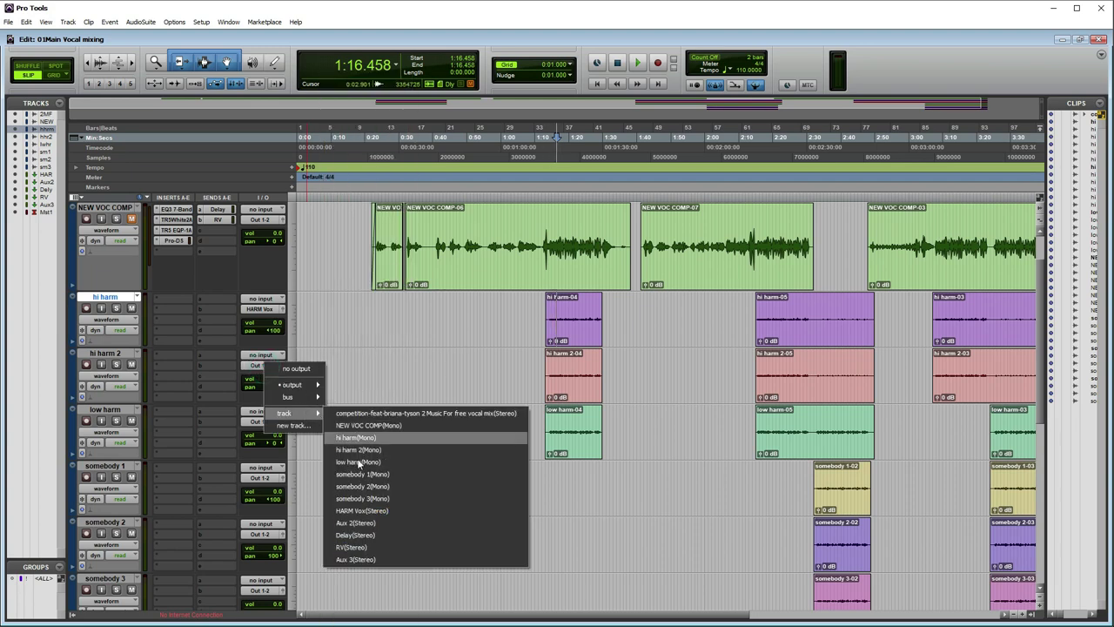
pyautogui.click(380, 511)
pyautogui.click(268, 421)
pyautogui.click(378, 566)
# - Route the outputs of somebody 1, somebody 2 and somebody 3 to the HARM Vox stereo track
pyautogui.scroll(-1, 330, 487)
pyautogui.click(257, 388)
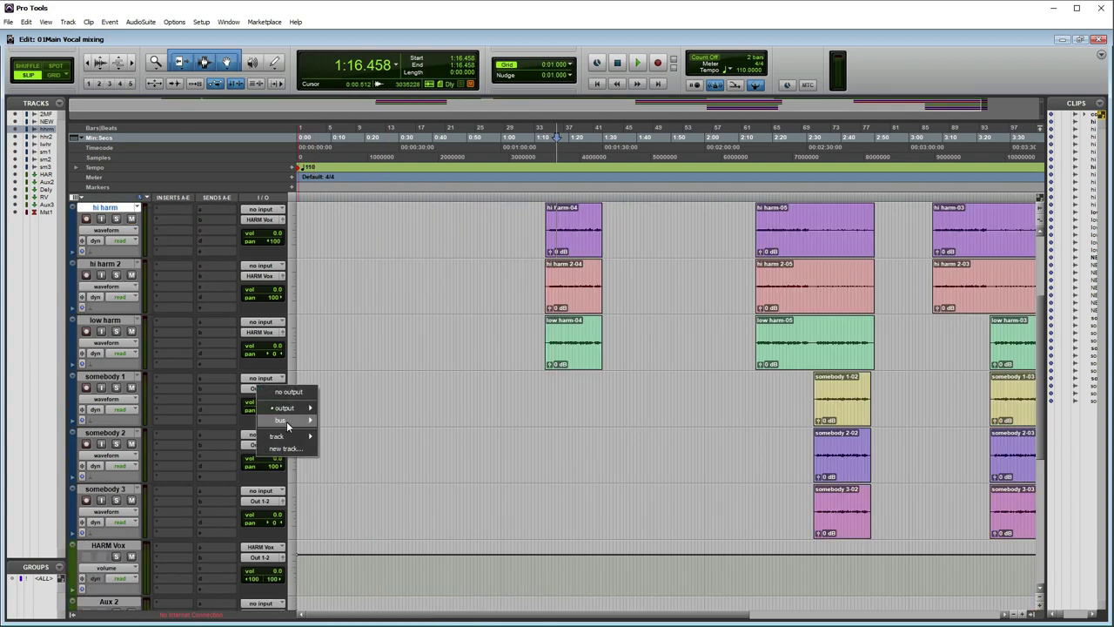
pyautogui.moveTo(280, 435)
pyautogui.click(377, 533)
pyautogui.click(261, 445)
pyautogui.click(359, 457)
pyautogui.click(267, 445)
pyautogui.moveTo(316, 492)
pyautogui.click(361, 445)
pyautogui.click(261, 501)
pyautogui.moveTo(288, 548)
pyautogui.click(363, 501)
# - Play the harmonies from about 1:18.336 and check the signal on the HARM Vox track
pyautogui.click(542, 274)
pyautogui.scroll(3, 590, 320)
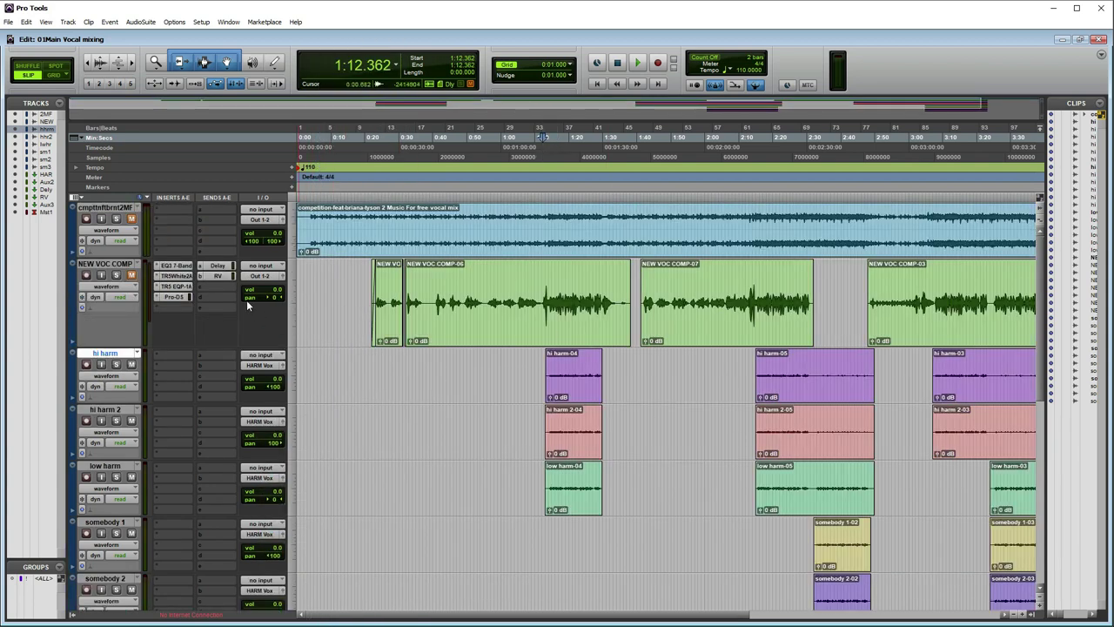
pyautogui.click(566, 374)
pyautogui.press('space')
pyautogui.scroll(-8, 639, 405)
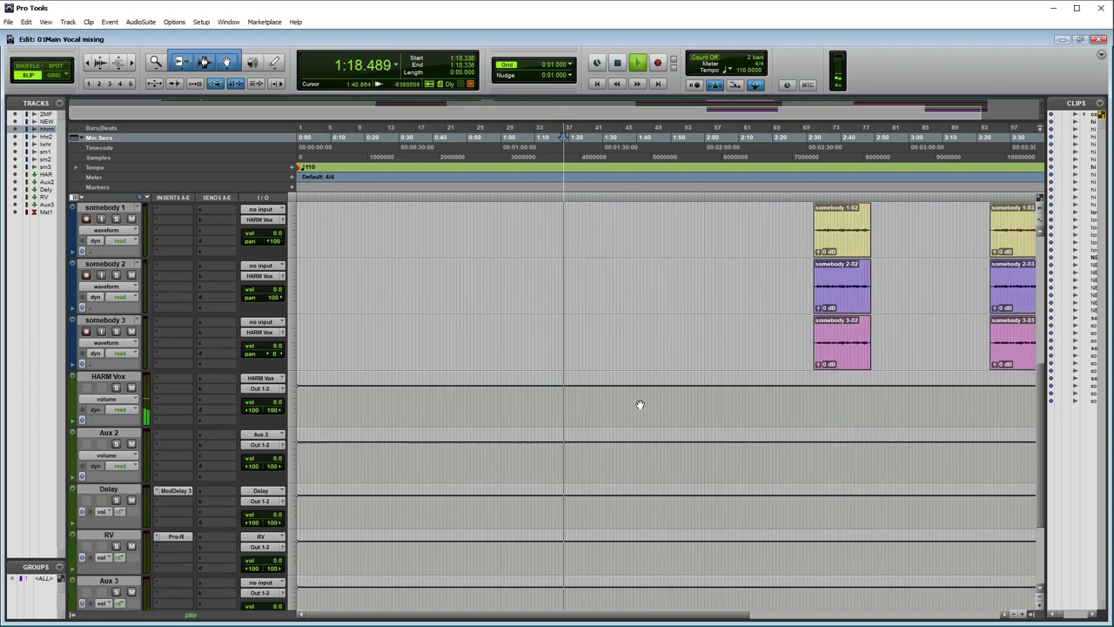
# - Set the HARM Vox track's volume to +0.4 dB during playback, and close its fader window
pyautogui.scroll(2, 272, 383)
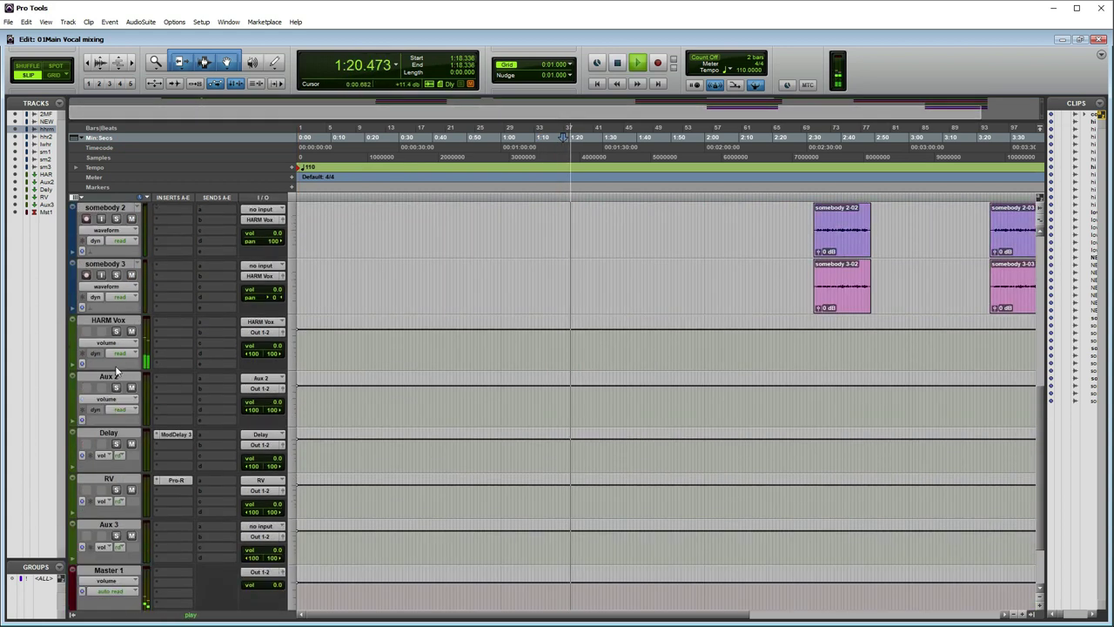
pyautogui.click(283, 336)
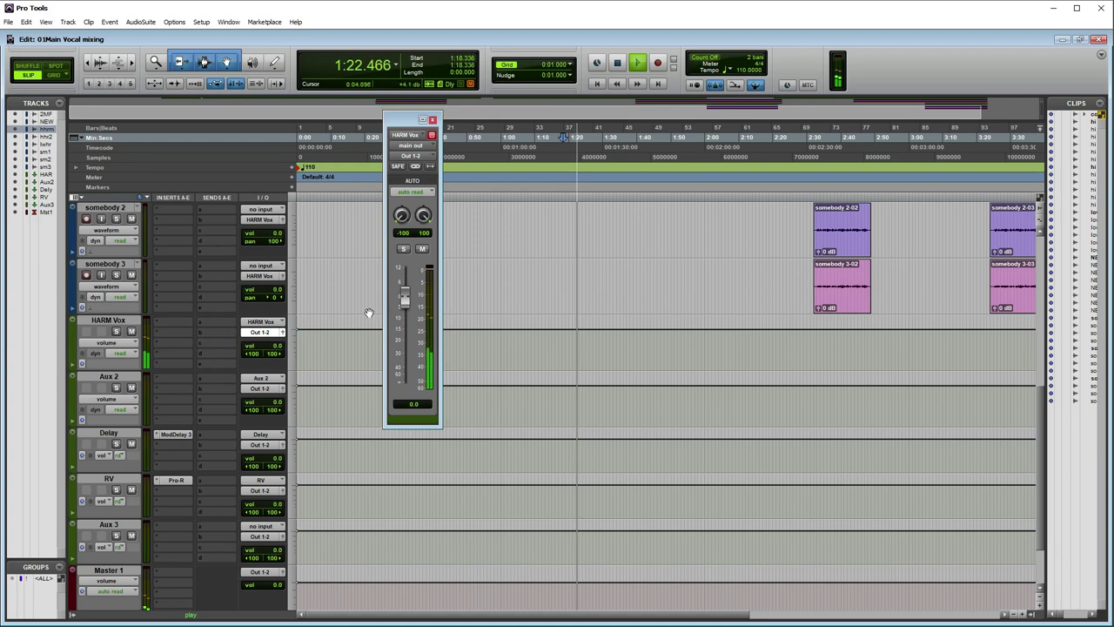
pyautogui.moveTo(403, 298)
pyautogui.mouseDown()
pyautogui.moveTo(403, 348)
pyautogui.moveTo(404, 299)
pyautogui.mouseUp()
pyautogui.press('space')
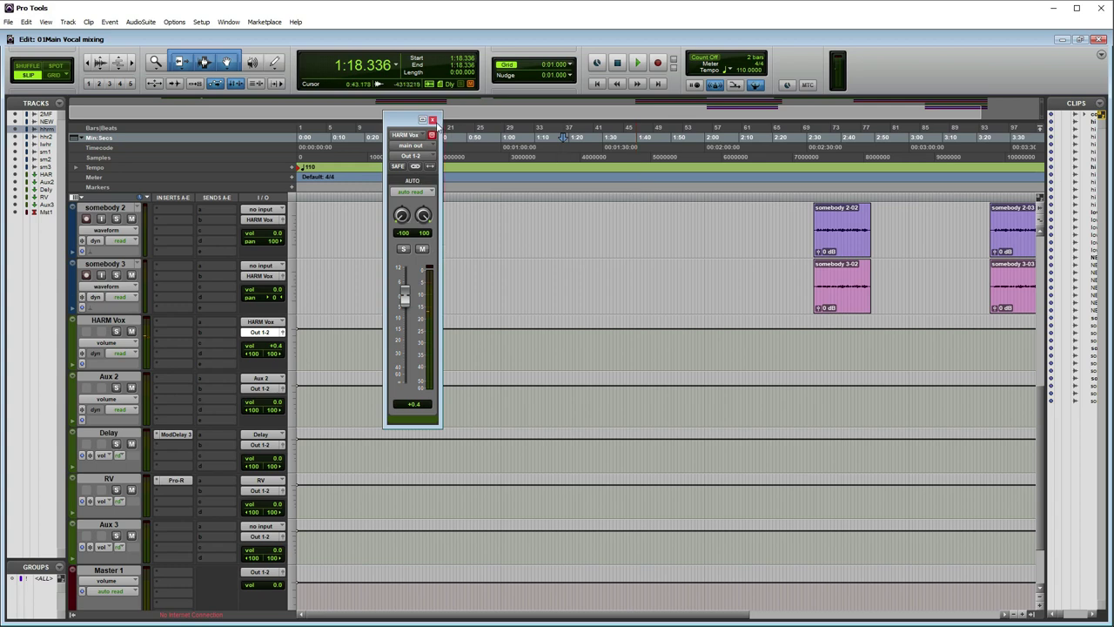
pyautogui.click(432, 120)
# - Select about 1:16.288 to 1:34.890 across the three harmony tracks and listen to that passage through HARM Vox
pyautogui.scroll(5, 533, 285)
pyautogui.moveTo(619, 371); pyautogui.dragTo(554, 501)
pyautogui.scroll(-5, 662, 428)
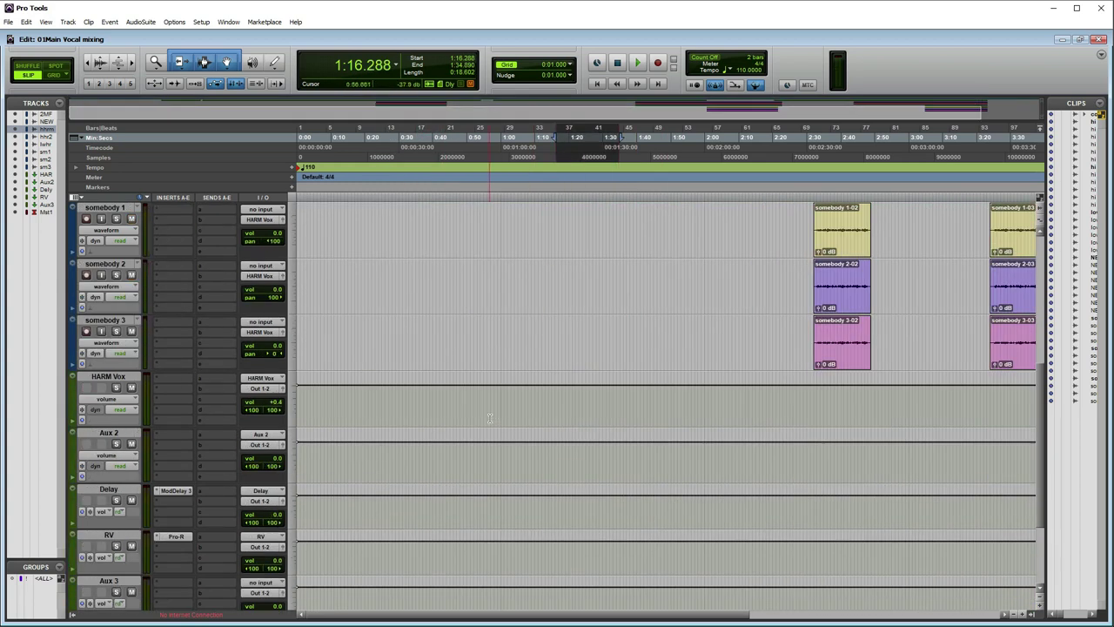
pyautogui.press('space')
pyautogui.scroll(2, 489, 418)
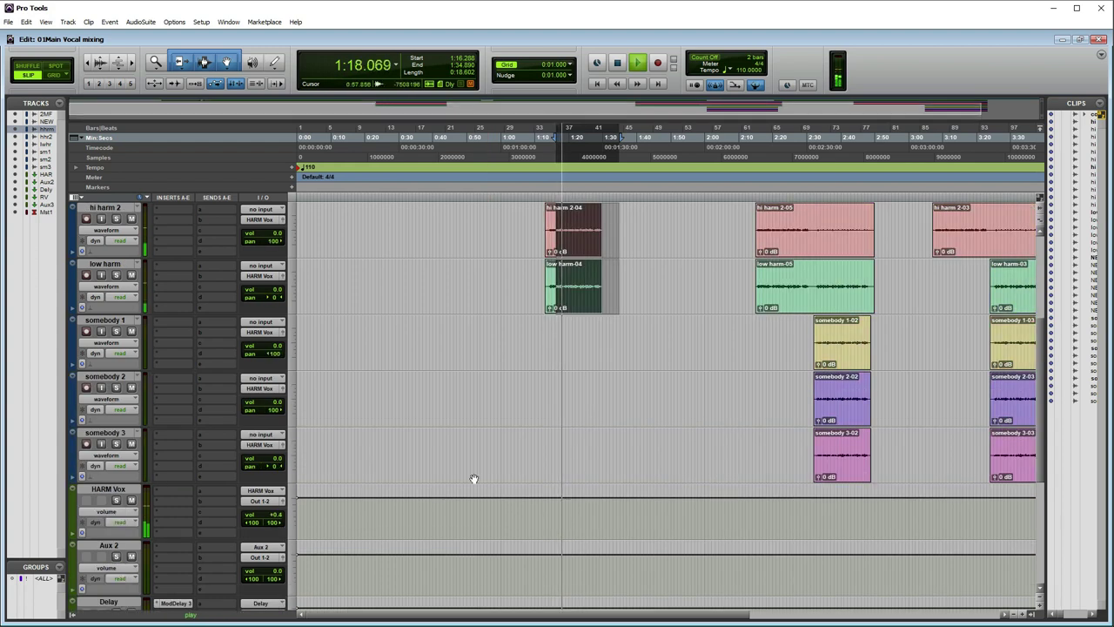
pyautogui.press('space')
# - Insert the stereo Nectar 3 plug-in on the HARM Vox track and move its window clear of the track controls
pyautogui.click(174, 490)
pyautogui.moveTo(252, 510)
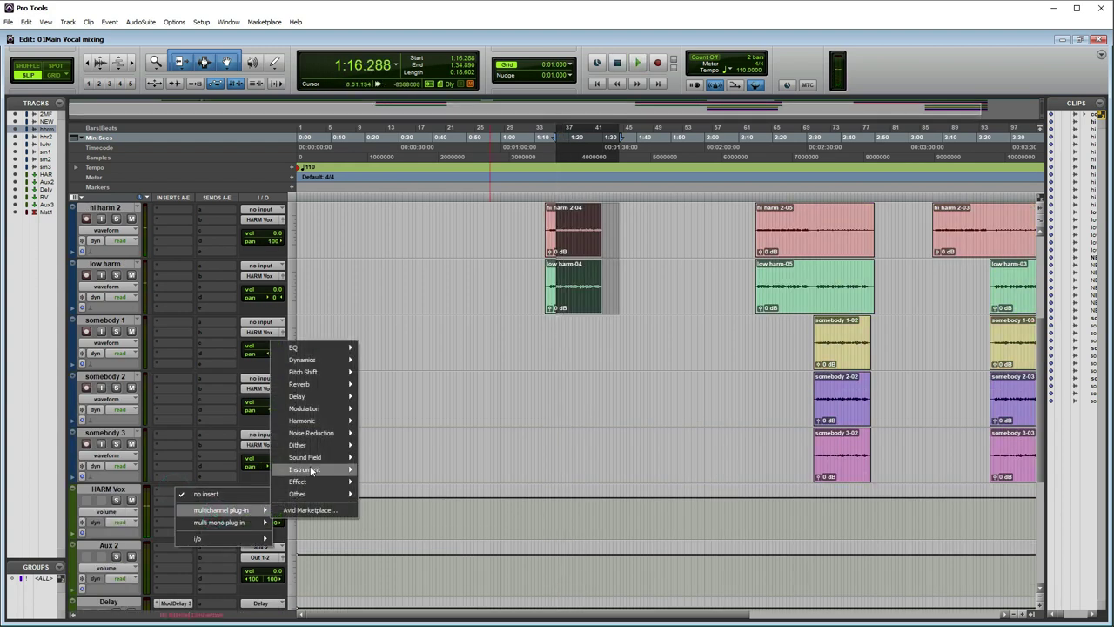
pyautogui.moveTo(311, 459)
pyautogui.moveTo(320, 362)
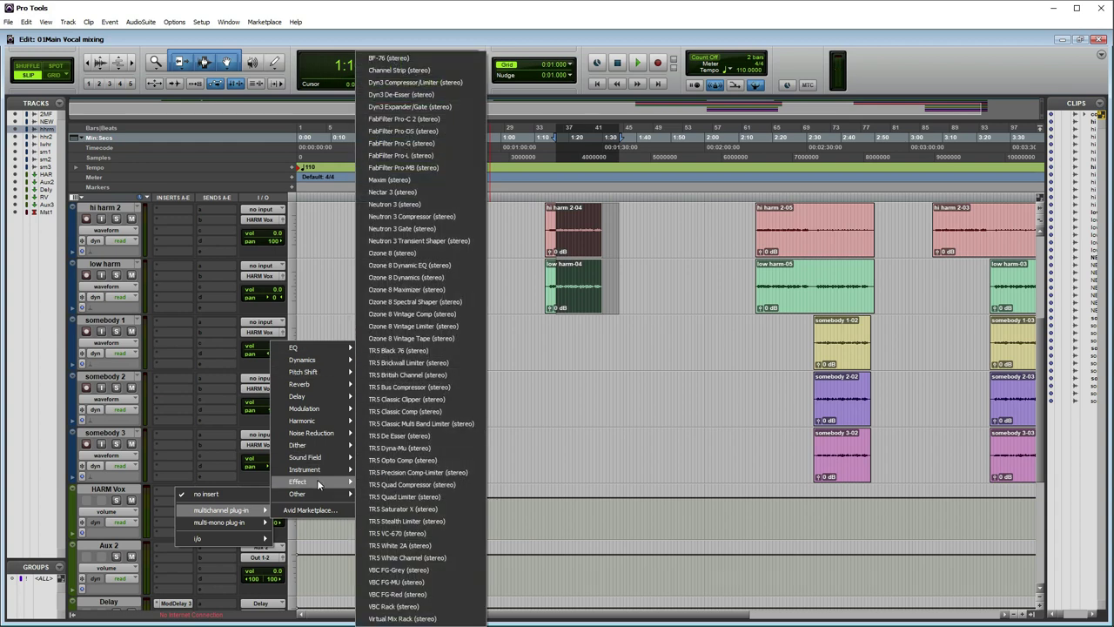
pyautogui.moveTo(332, 458)
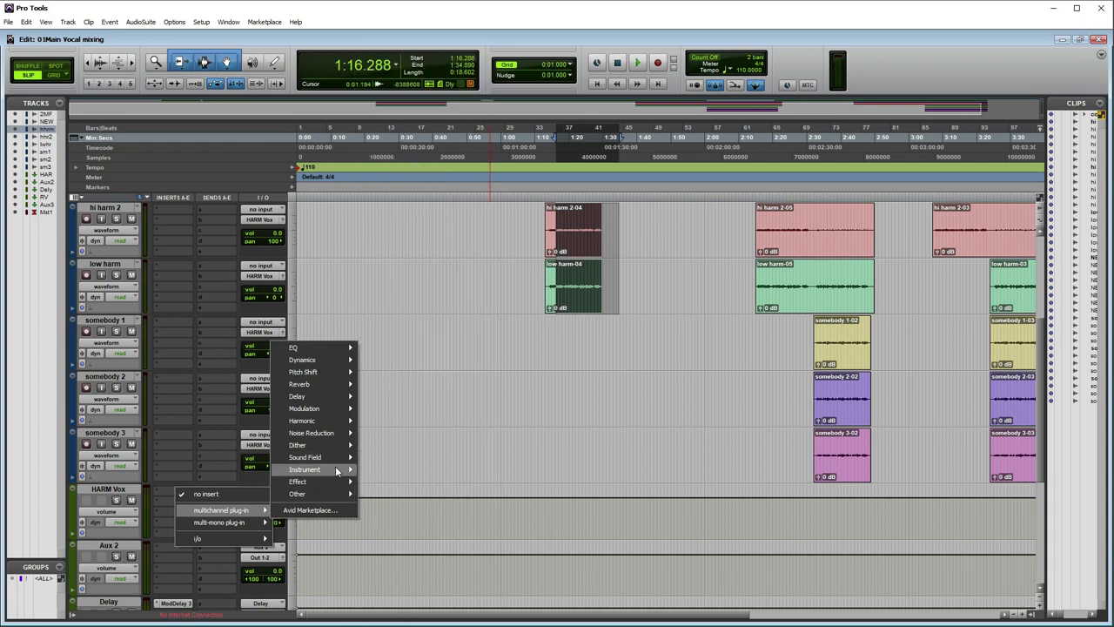
pyautogui.moveTo(335, 484)
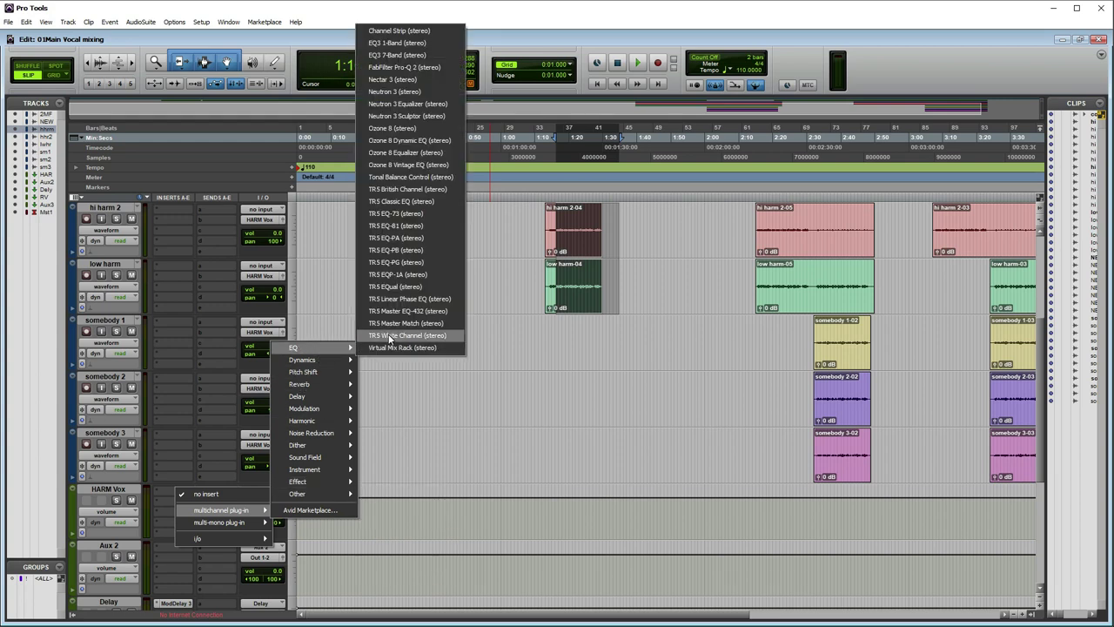
pyautogui.click(408, 79)
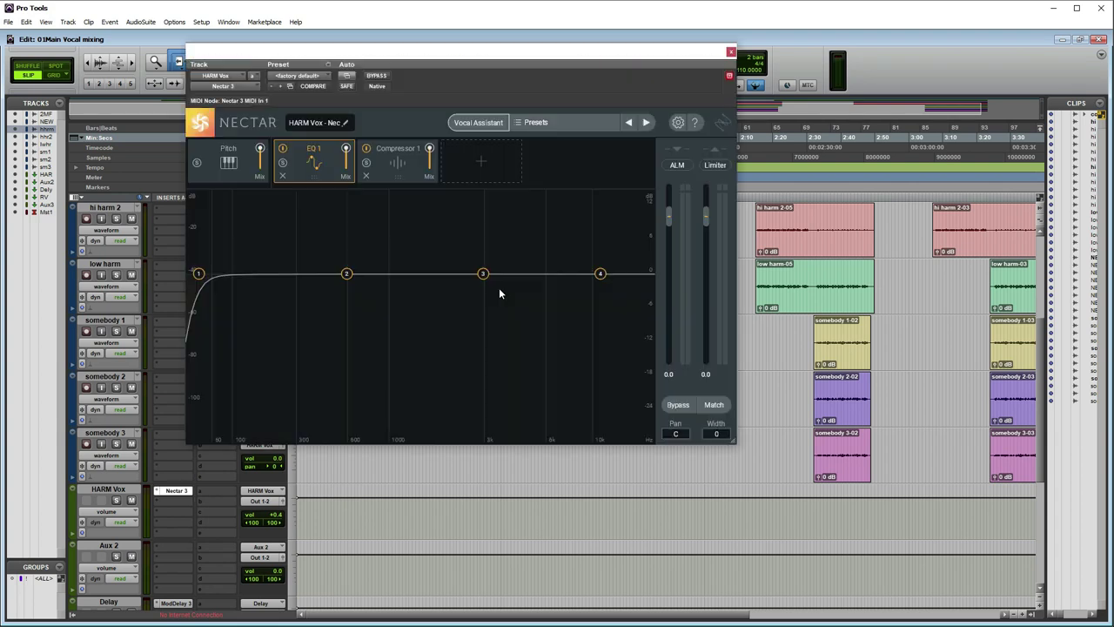
pyautogui.moveTo(405, 77); pyautogui.dragTo(512, 90)
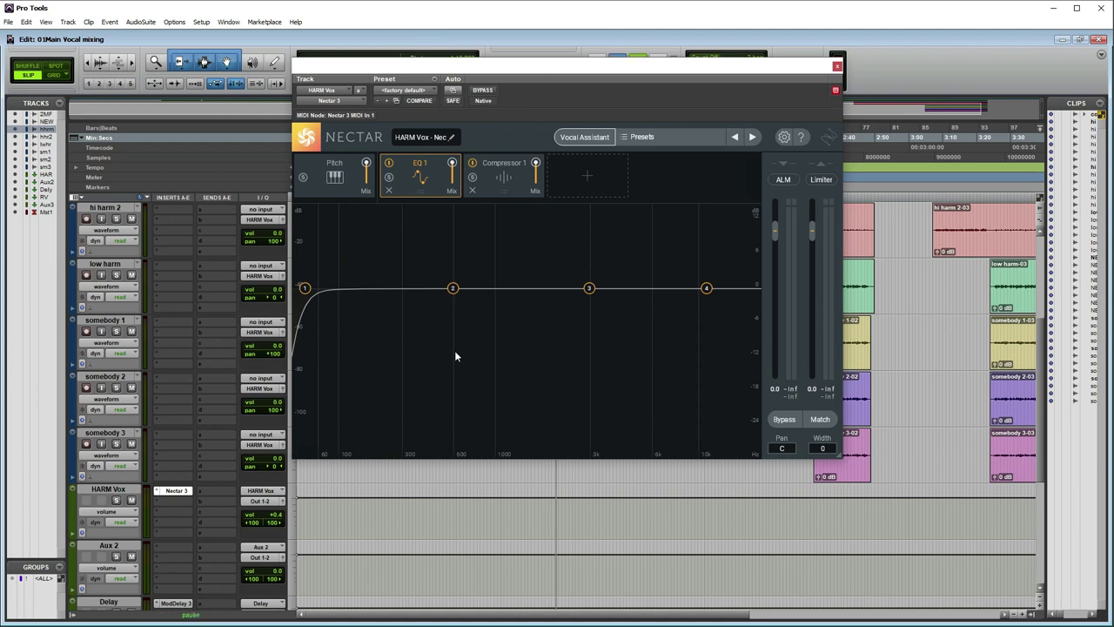
# - Try the EQ's high shelf at 558 Hz and -30 dB during playback, and return it to nearly flat in the highs
pyautogui.press('space')
pyautogui.press('space')
pyautogui.moveTo(305, 288)
pyautogui.mouseDown()
pyautogui.moveTo(331, 291)
pyautogui.moveTo(319, 288)
pyautogui.mouseUp()
pyautogui.moveTo(706, 289); pyautogui.dragTo(449, 481)
pyautogui.press('space')
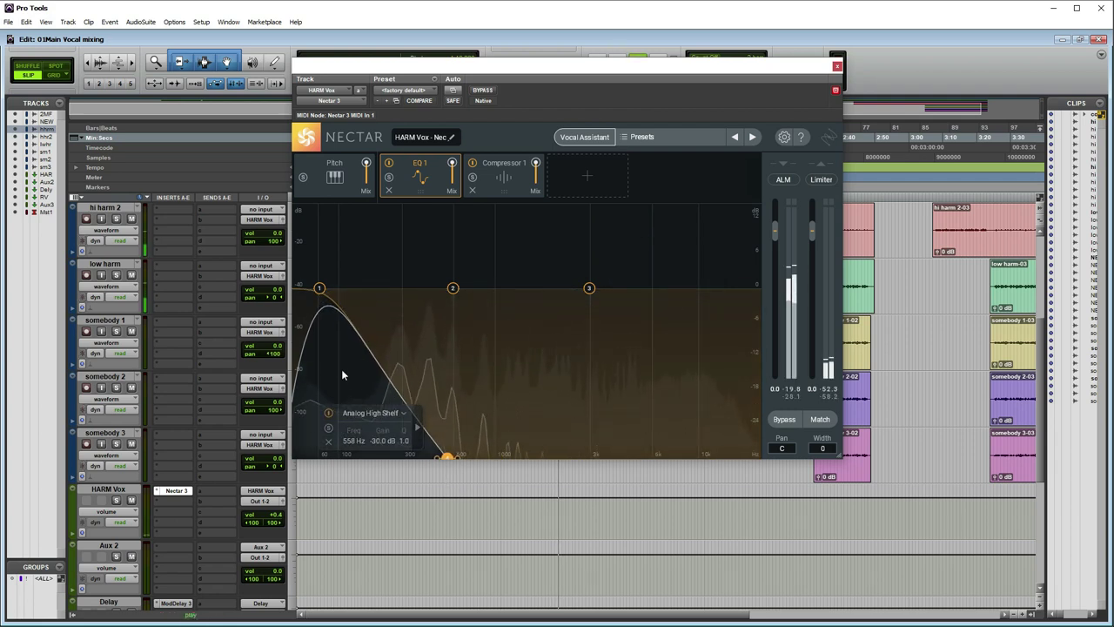
pyautogui.moveTo(447, 457); pyautogui.dragTo(680, 275)
# - Raise the low cut of EQ band 1 to just below 300 Hz and boost band 2 by 5.1 dB at 956 Hz
pyautogui.moveTo(324, 294); pyautogui.dragTo(493, 264)
pyautogui.press('space')
pyautogui.press('space')
pyautogui.press('space')
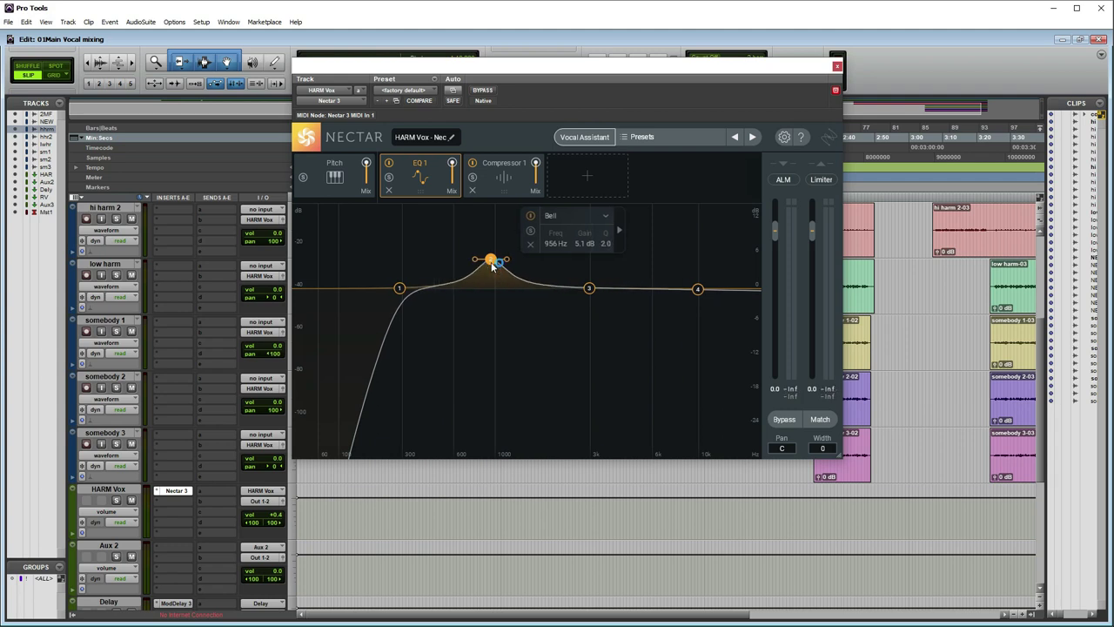
pyautogui.press('space')
# - Sweep EQ band 2 with a 14.1 dB boost around 757 Hz and audition it soloed during playback
pyautogui.moveTo(492, 266); pyautogui.dragTo(470, 215)
pyautogui.click(490, 233)
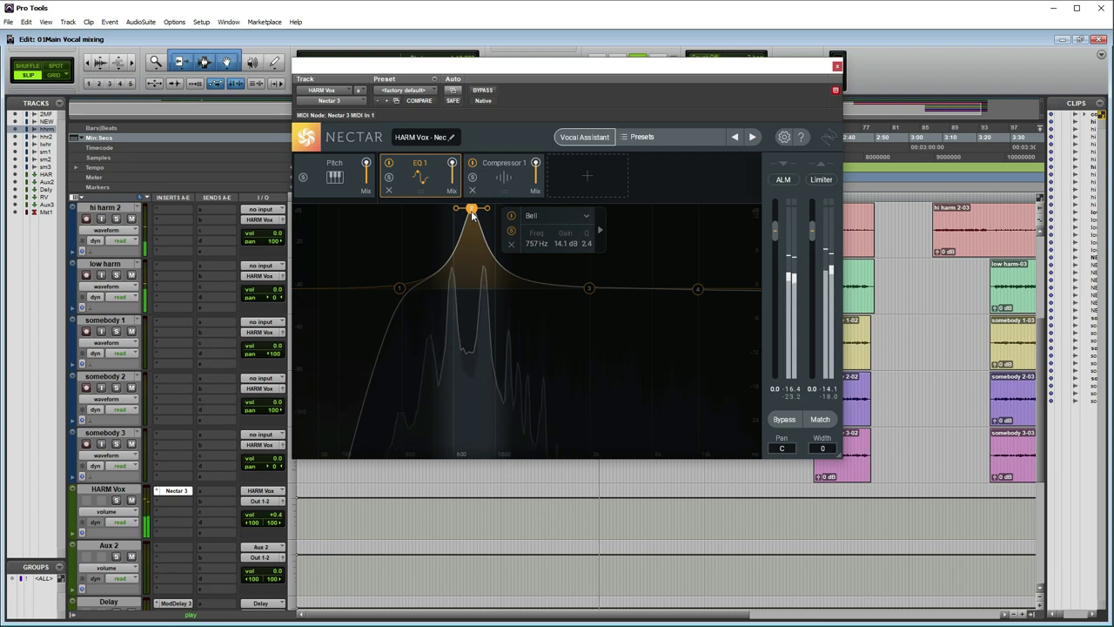
pyautogui.click(513, 231)
# - Set EQ band 2 to -5.4 dB at 790 Hz, checking it soloed, and band 3 to -2.1 dB at 1466 Hz
pyautogui.moveTo(471, 212); pyautogui.dragTo(474, 315)
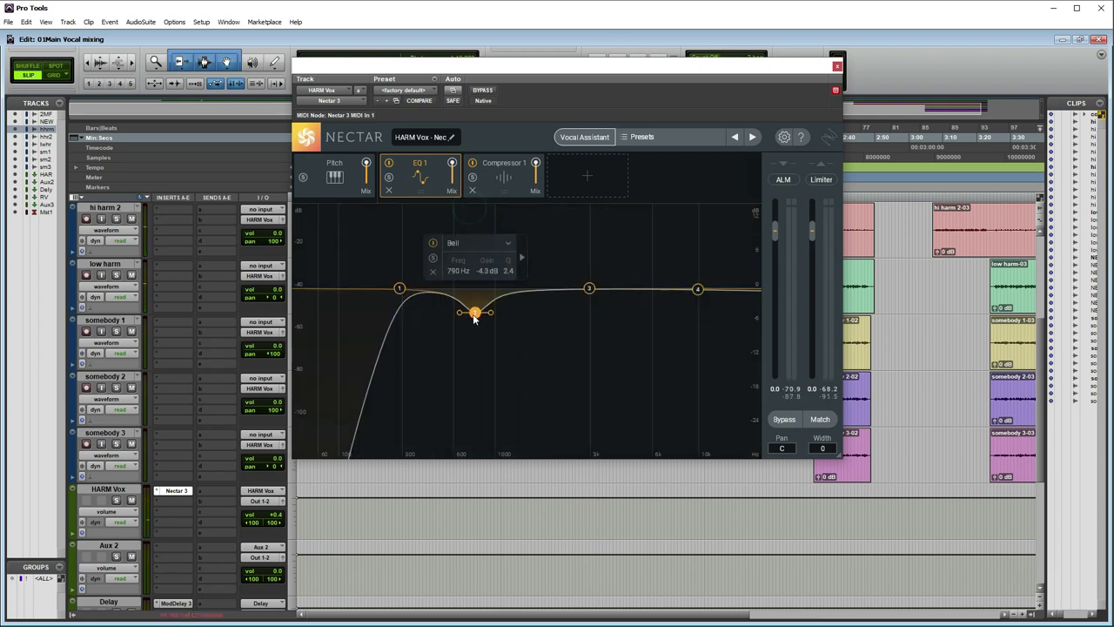
pyautogui.click(432, 260)
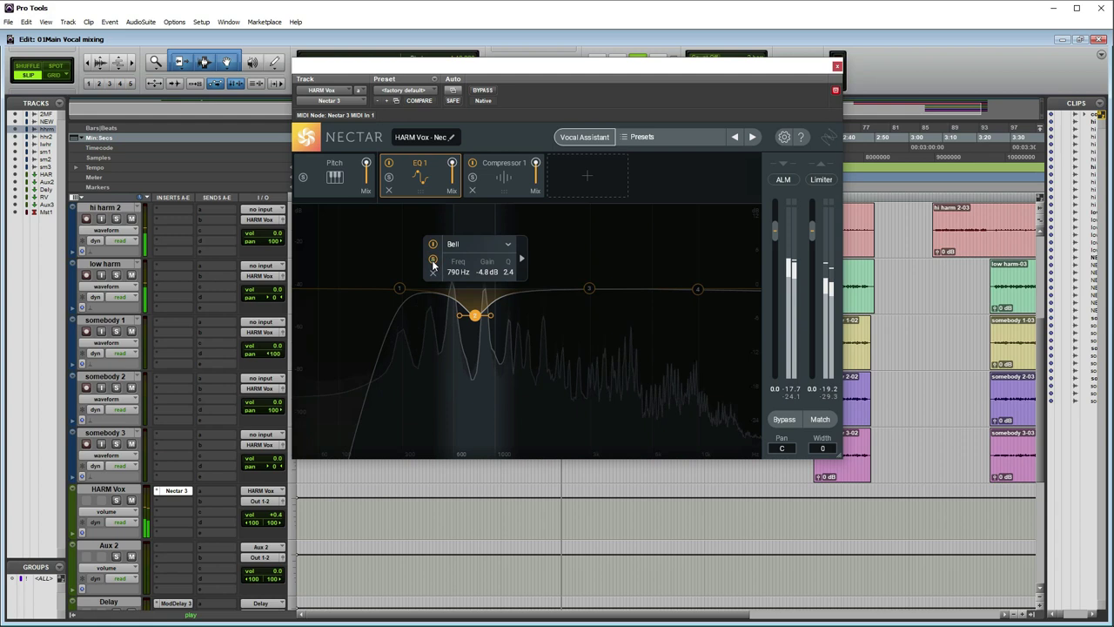
pyautogui.click(432, 261)
pyautogui.moveTo(475, 315); pyautogui.dragTo(475, 319)
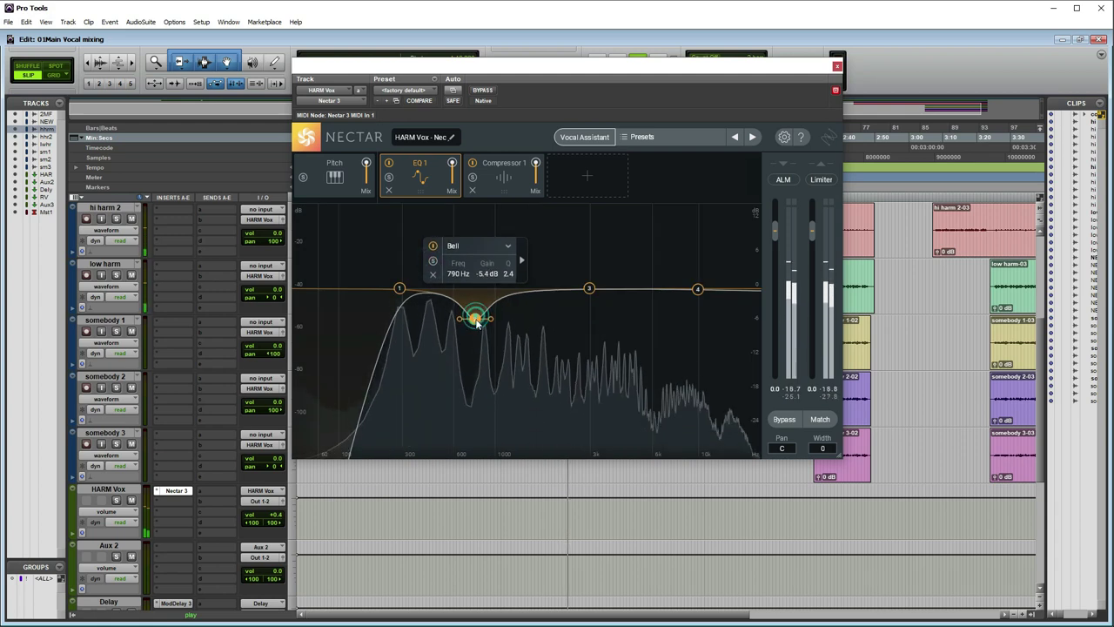
pyautogui.click(605, 240)
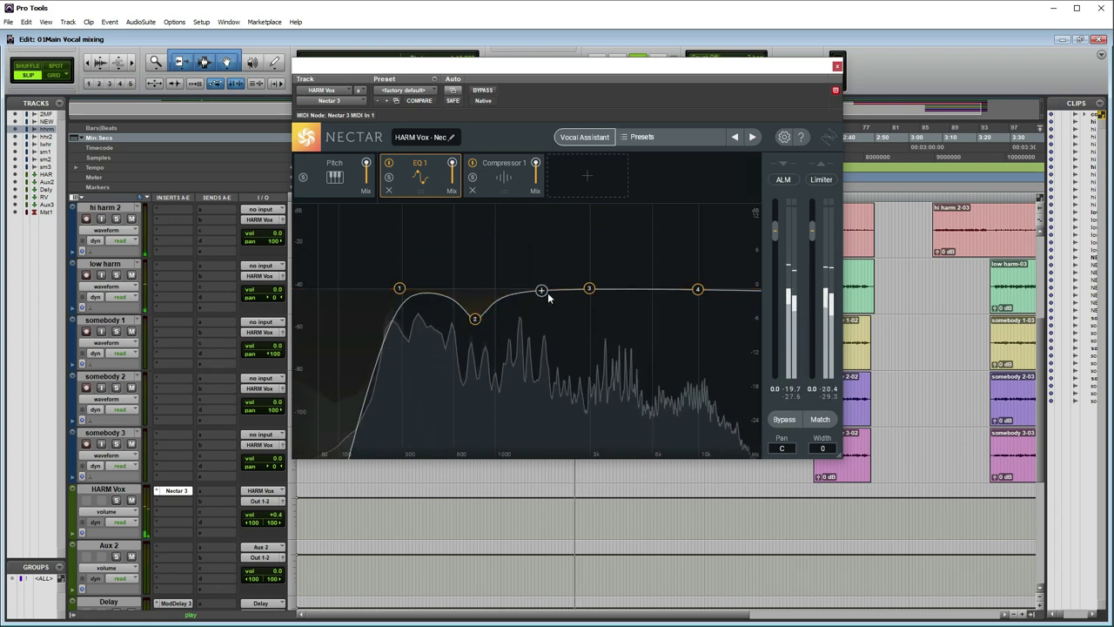
pyautogui.moveTo(590, 290); pyautogui.dragTo(532, 310)
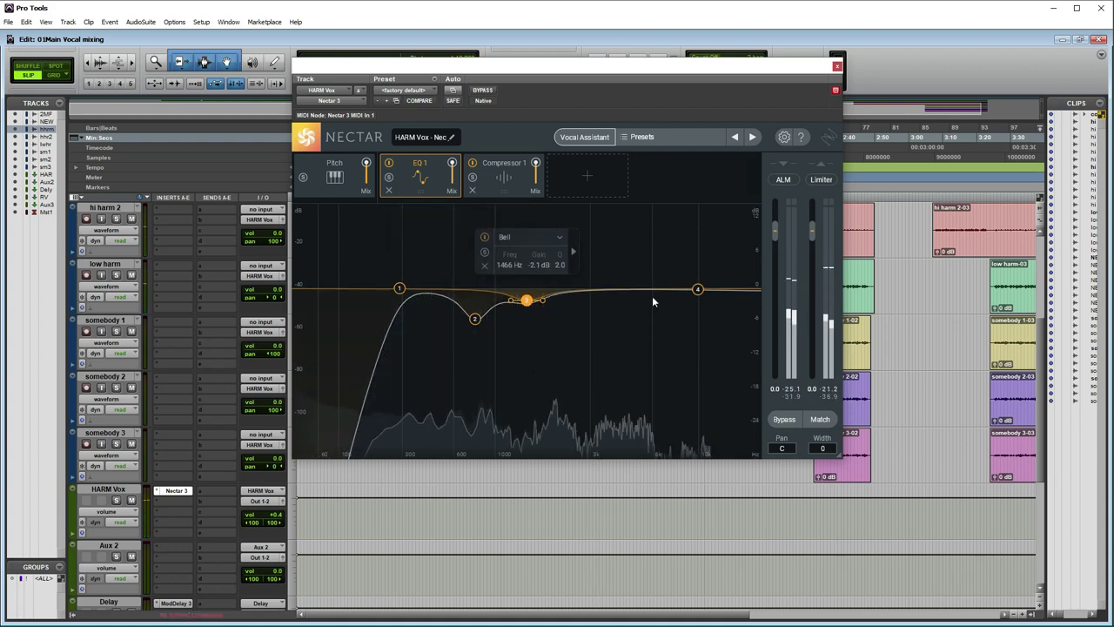
# - Add an EQ bell at 4522 Hz with -3.4 dB gain, and set the band 4 high shelf to 3.1 dB at 7031 Hz
pyautogui.moveTo(662, 290); pyautogui.dragTo(630, 314)
pyautogui.press('space')
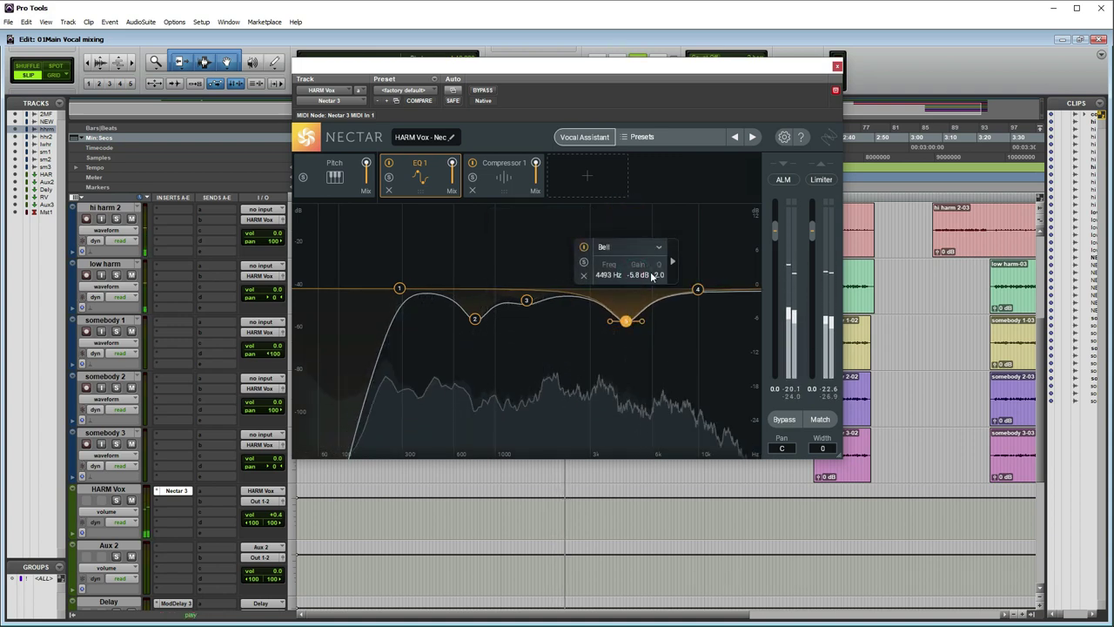
pyautogui.moveTo(630, 326); pyautogui.dragTo(627, 308)
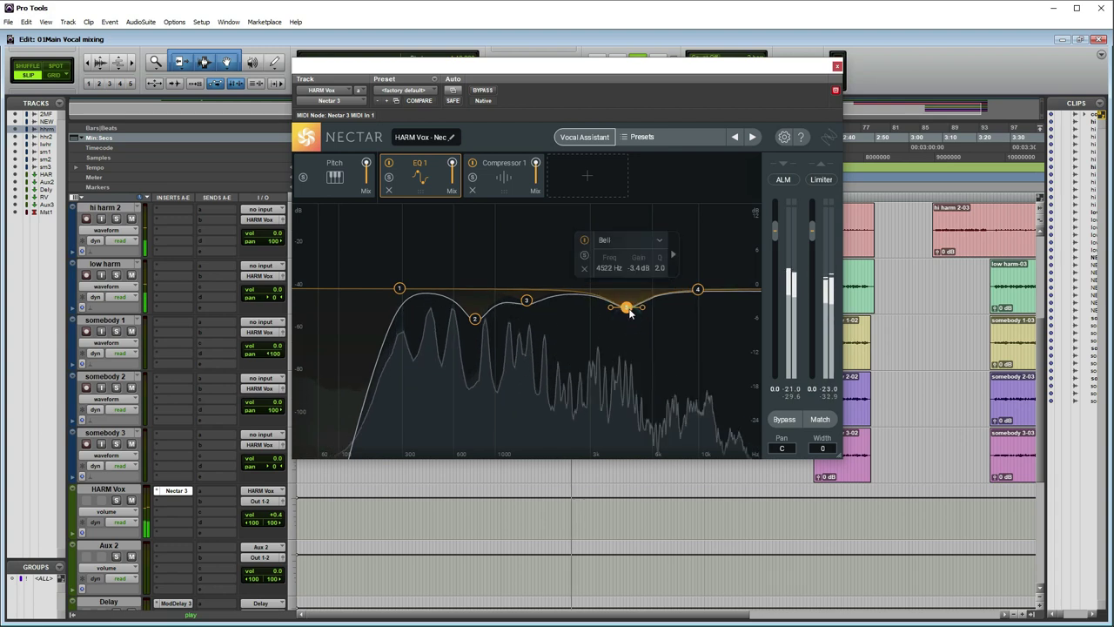
pyautogui.moveTo(697, 289); pyautogui.dragTo(666, 270)
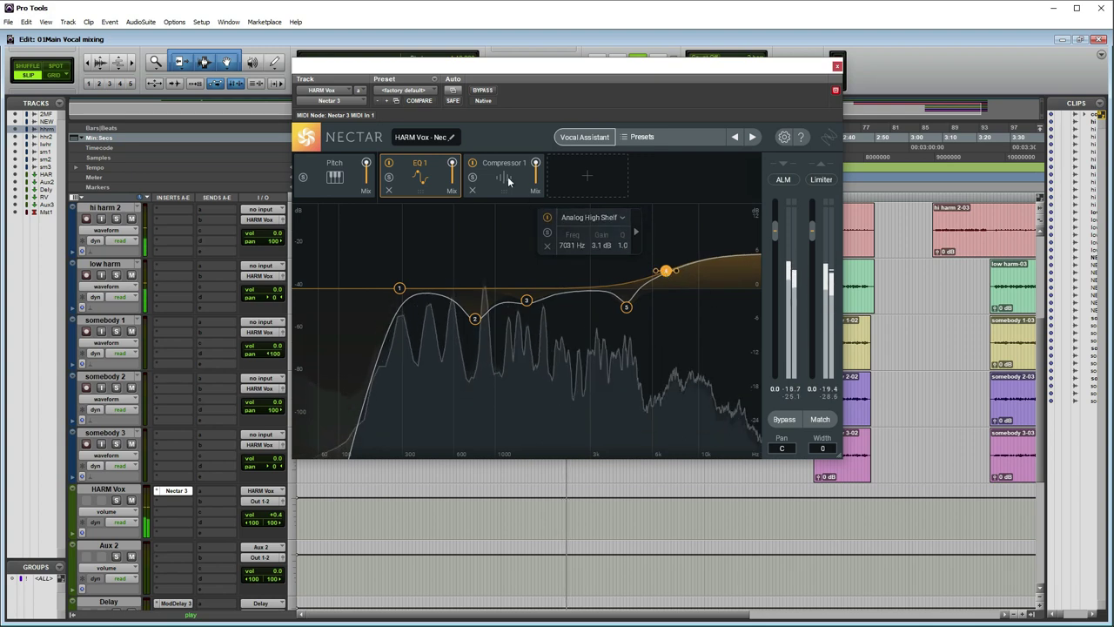
# - Switch Compressor 1 to Digital mode and lower its threshold to about -8 dB
pyautogui.click(505, 177)
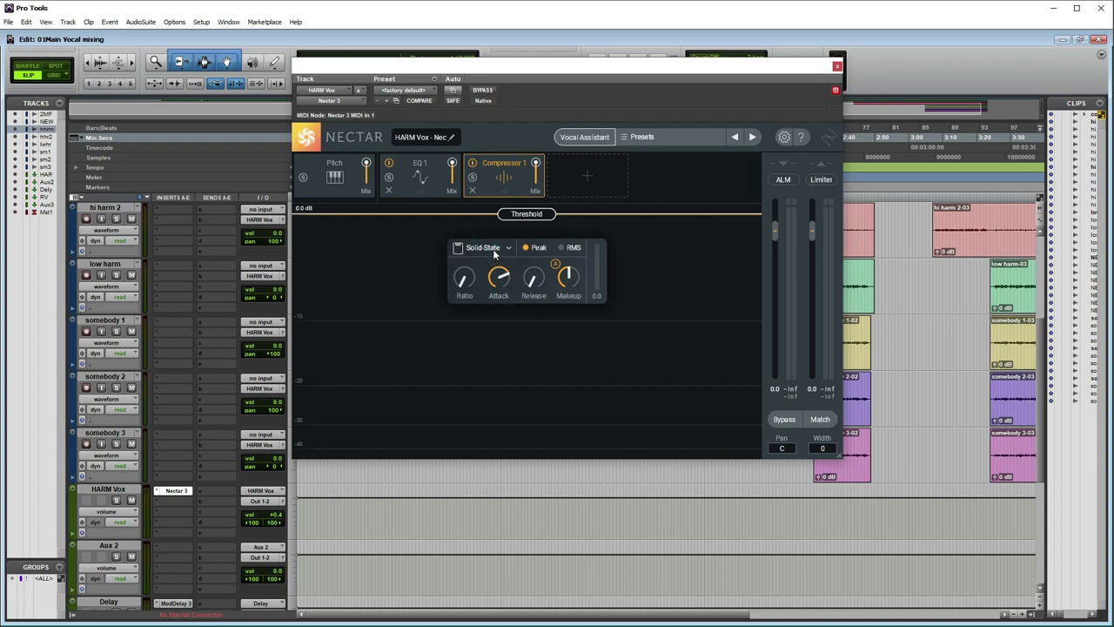
pyautogui.moveTo(535, 220); pyautogui.dragTo(540, 302)
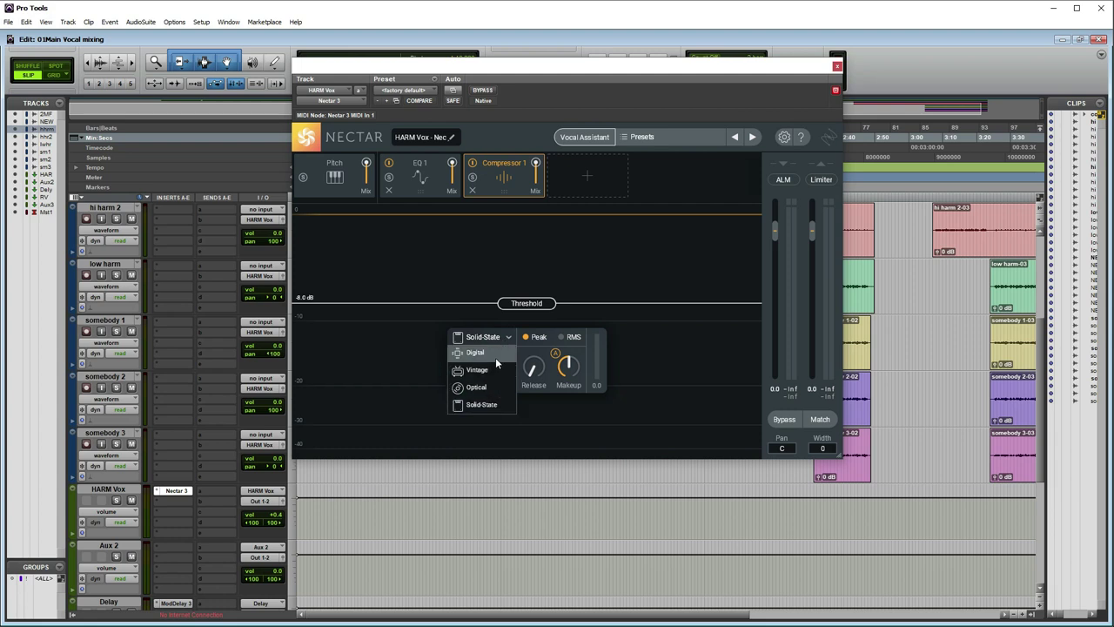
pyautogui.click(496, 356)
pyautogui.moveTo(525, 305)
pyautogui.mouseDown()
pyautogui.moveTo(532, 339)
pyautogui.moveTo(527, 311)
pyautogui.mouseUp()
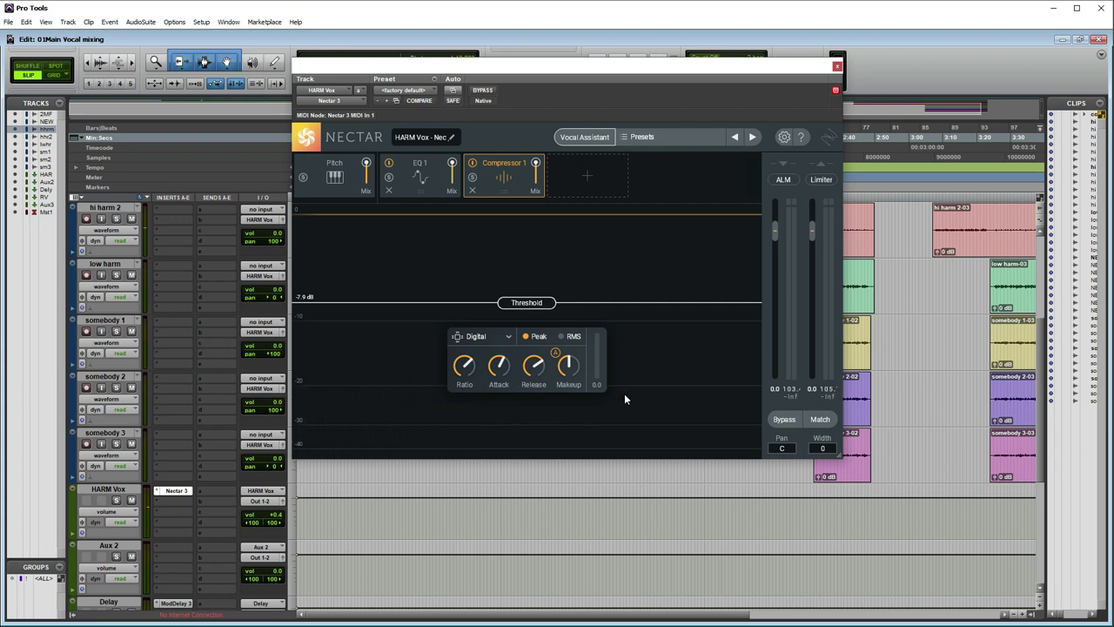
# - Lower the compressor's threshold to -26.8 dB while playing the harmonies
pyautogui.moveTo(533, 305); pyautogui.dragTo(530, 406)
pyautogui.press('space')
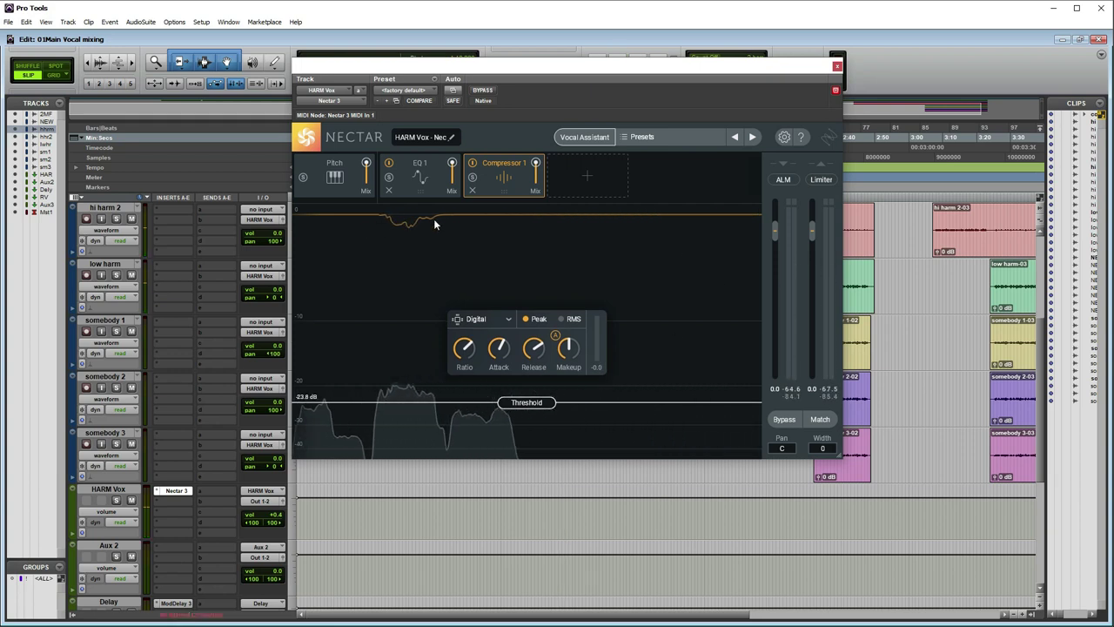
pyautogui.moveTo(541, 399); pyautogui.dragTo(529, 418)
pyautogui.press('space')
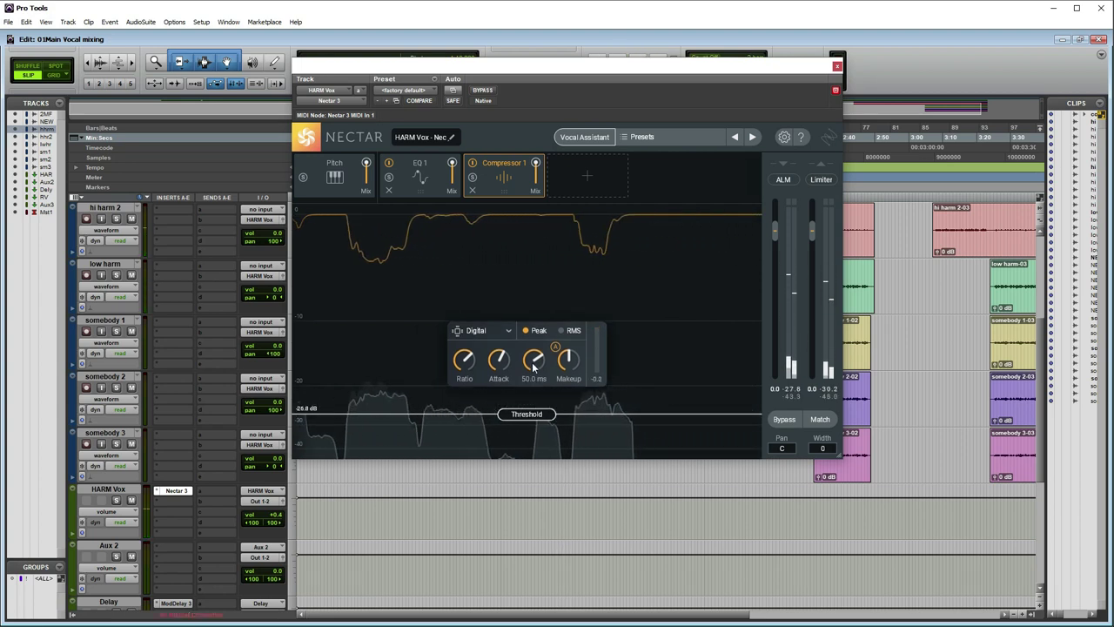
# - Tune the compressor to a 4.34:1 ratio and a -27.5 dB threshold, with a shorter release and more makeup gain
pyautogui.moveTo(467, 365); pyautogui.dragTo(474, 354)
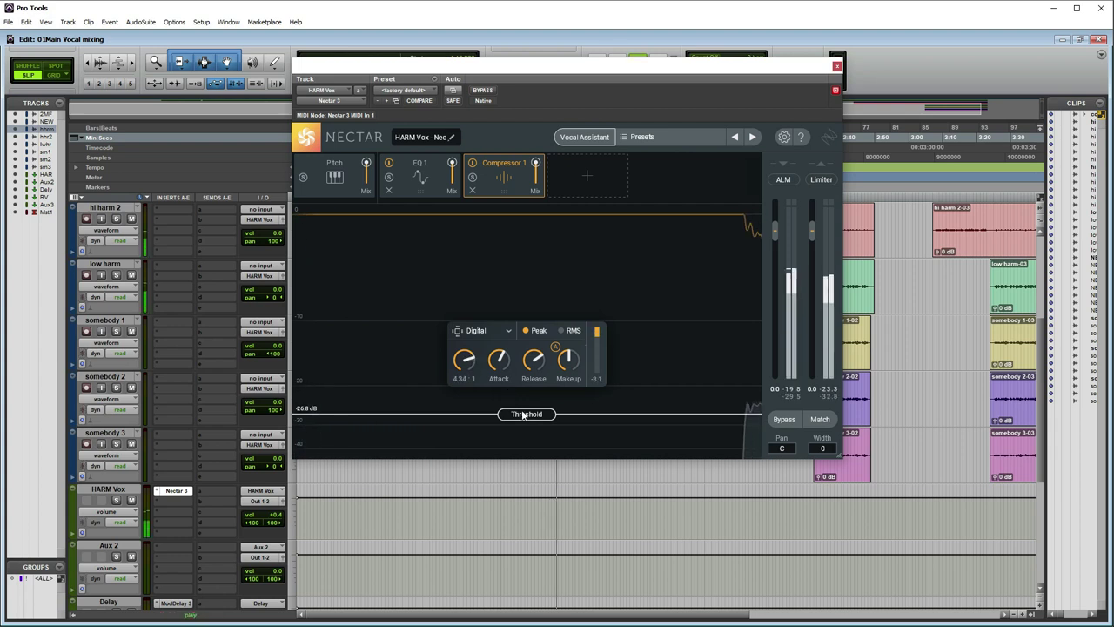
pyautogui.moveTo(526, 417); pyautogui.dragTo(525, 419)
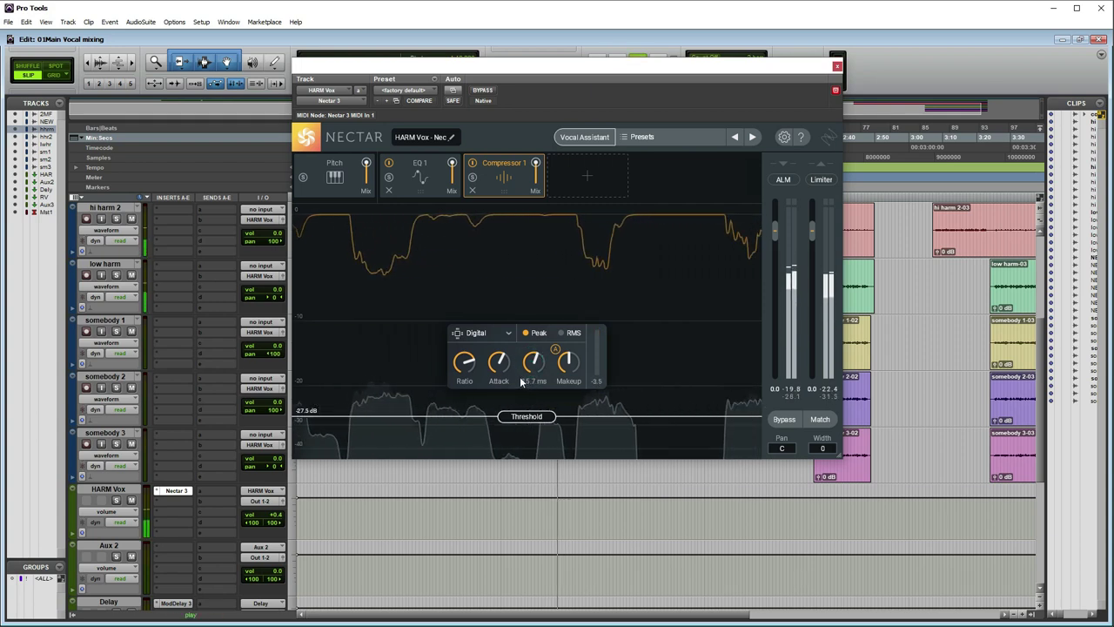
pyautogui.press('space')
pyautogui.moveTo(565, 362)
pyautogui.mouseDown()
pyautogui.moveTo(569, 349)
pyautogui.moveTo(569, 373)
pyautogui.mouseUp()
pyautogui.press('space')
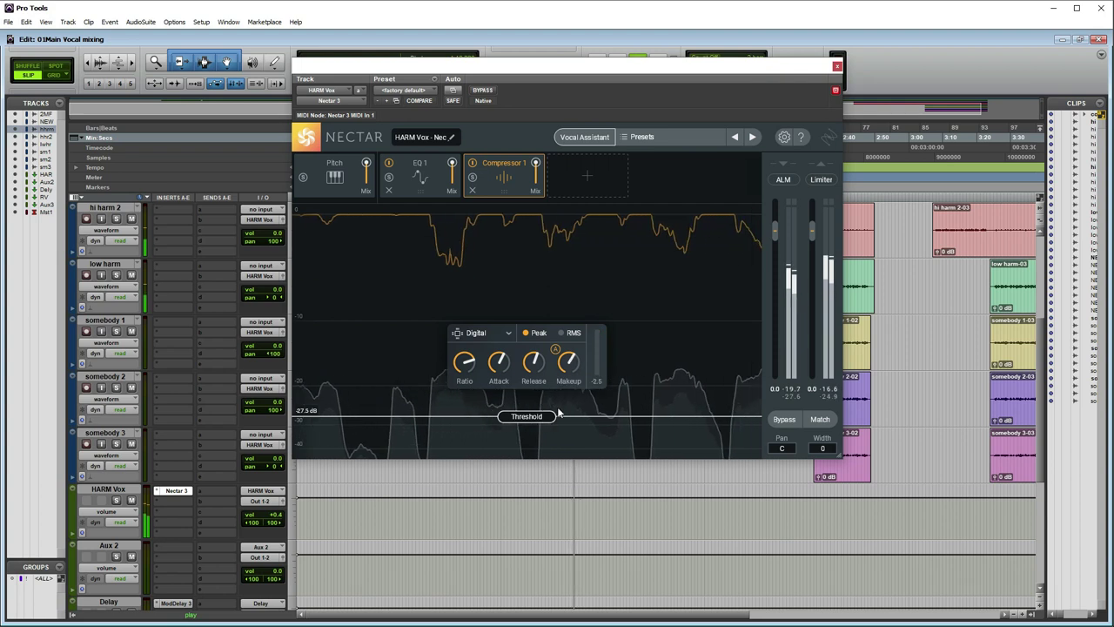
# - Compare the compressor's Solid-State and Vintage modes on the harmonies during playback
pyautogui.click(497, 338)
pyautogui.click(488, 397)
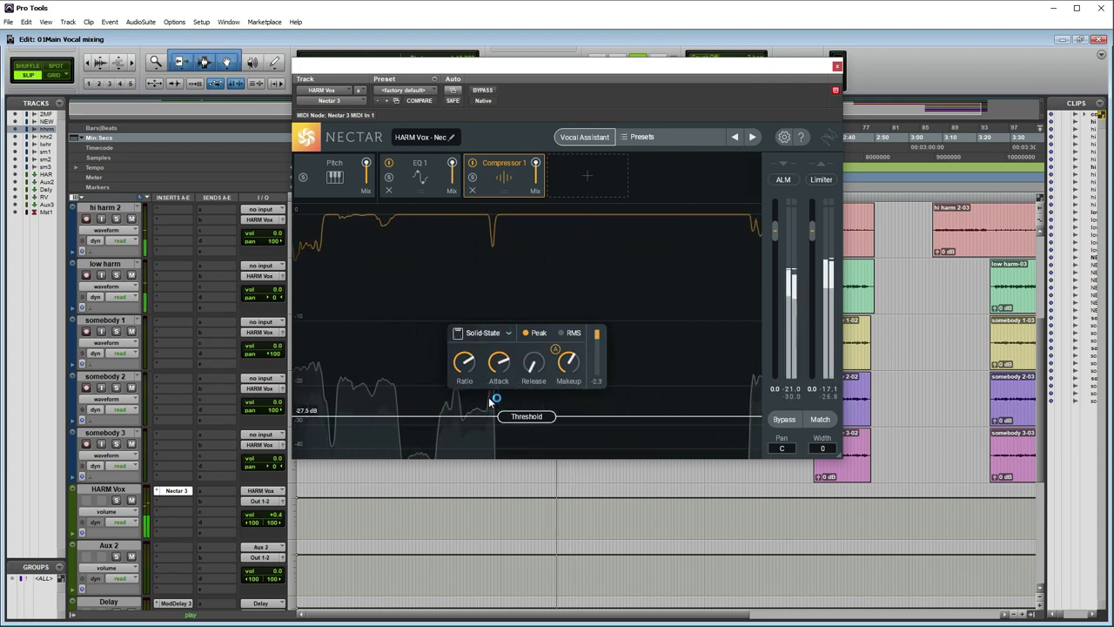
pyautogui.click(482, 333)
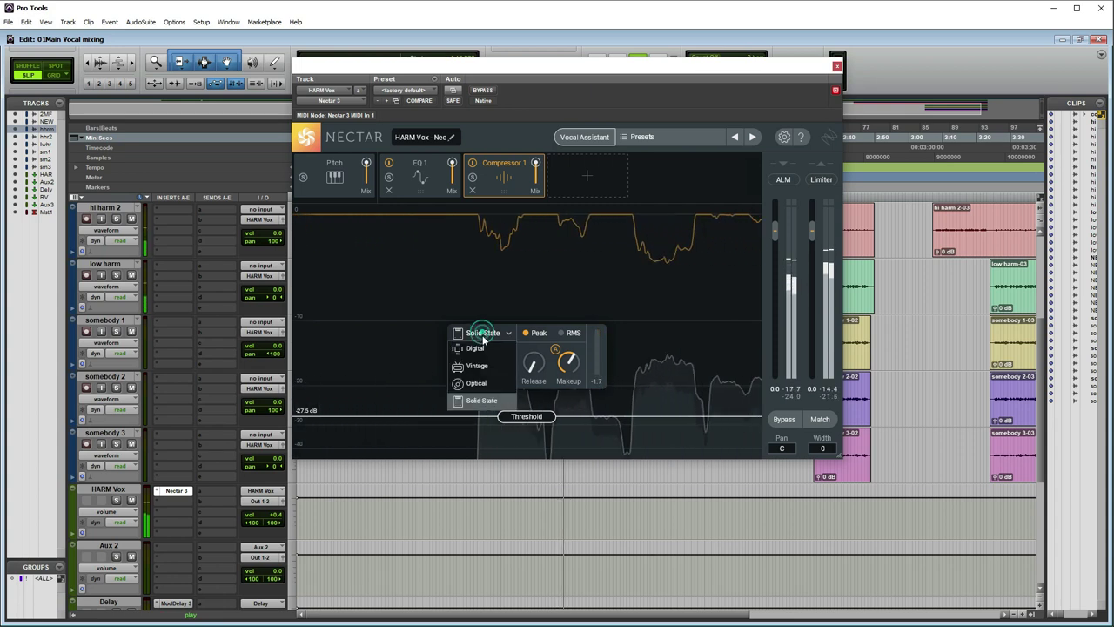
pyautogui.click(481, 365)
pyautogui.click(488, 332)
pyautogui.click(488, 366)
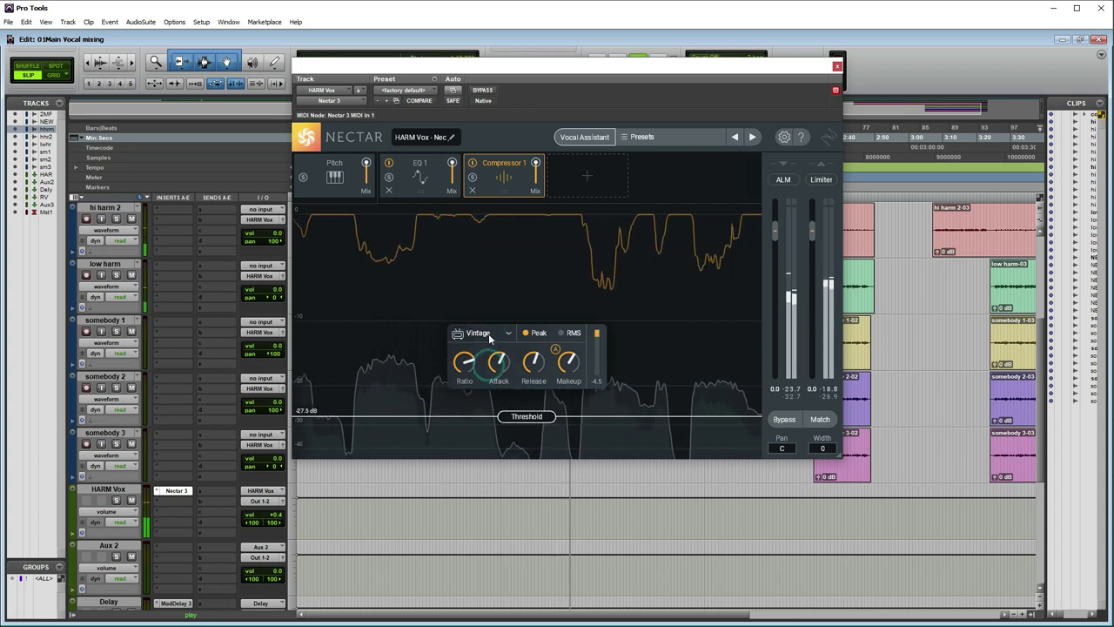
pyautogui.click(489, 333)
pyautogui.click(481, 400)
# - Set the compressor to Digital mode with 8.2 dB of makeup gain
pyautogui.click(493, 329)
pyautogui.click(493, 347)
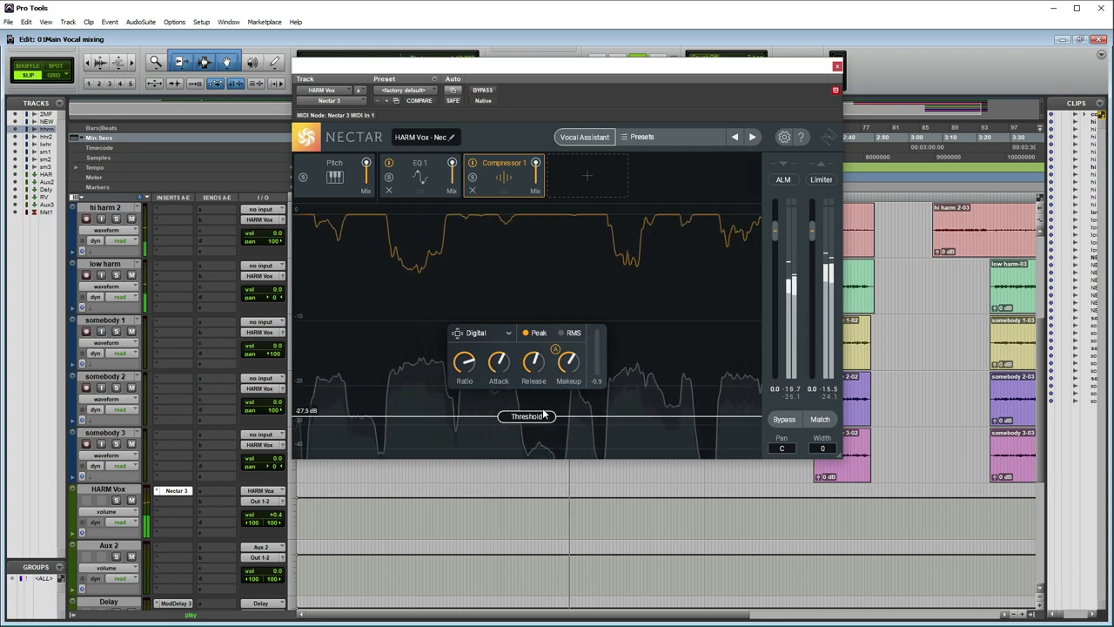
pyautogui.moveTo(565, 372); pyautogui.dragTo(566, 362)
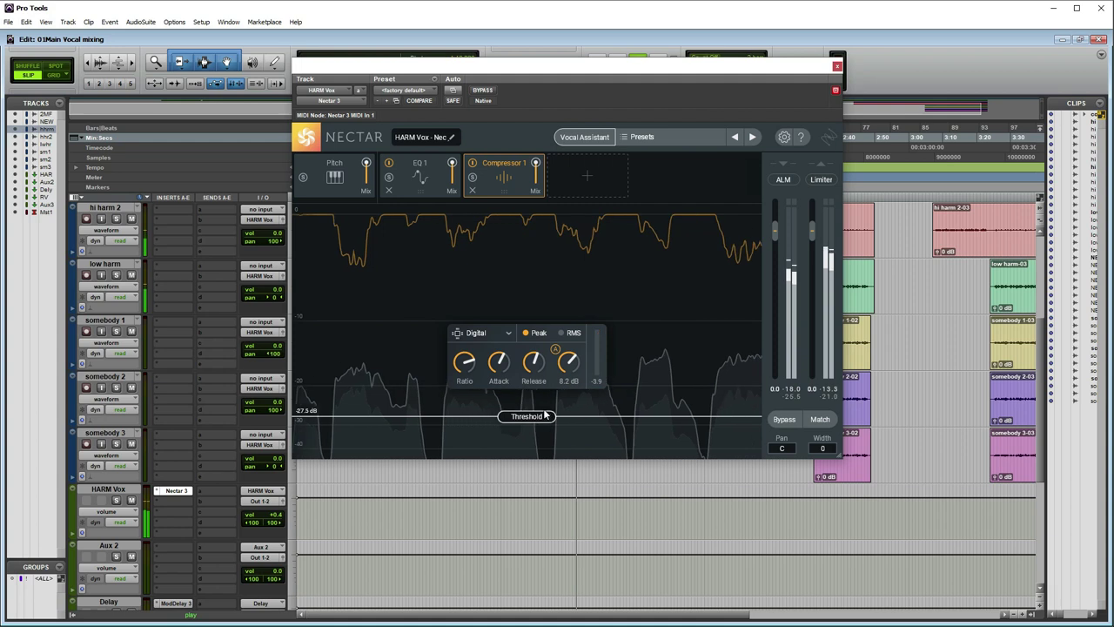
# - Add a De-esser module after the compressor and lower its threshold to -11.6 dB during playback
pyautogui.click(579, 178)
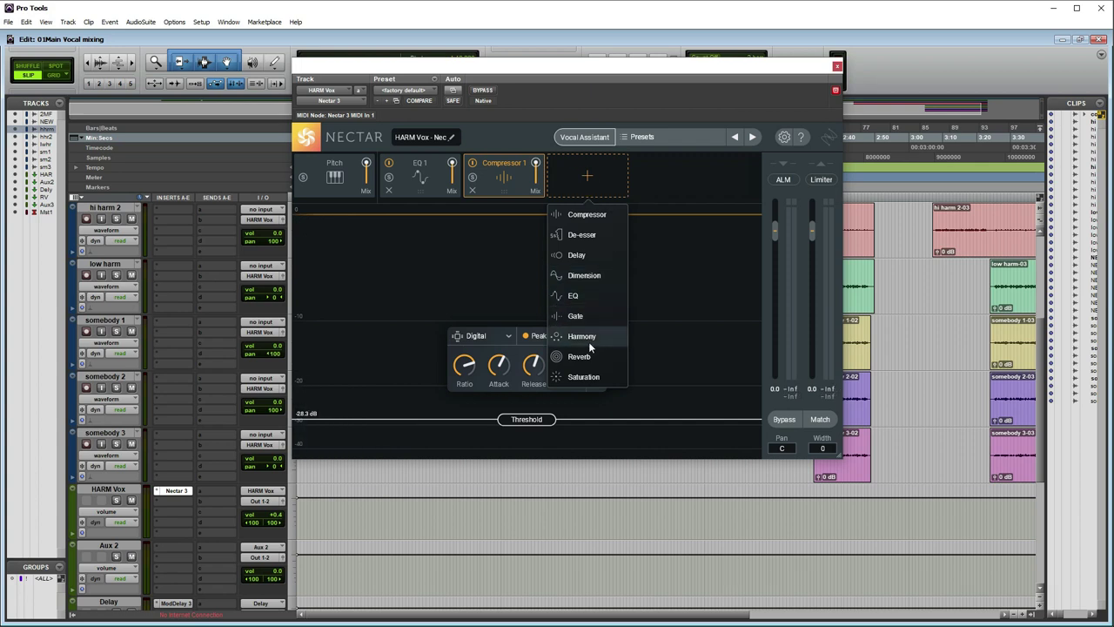
pyautogui.click(590, 237)
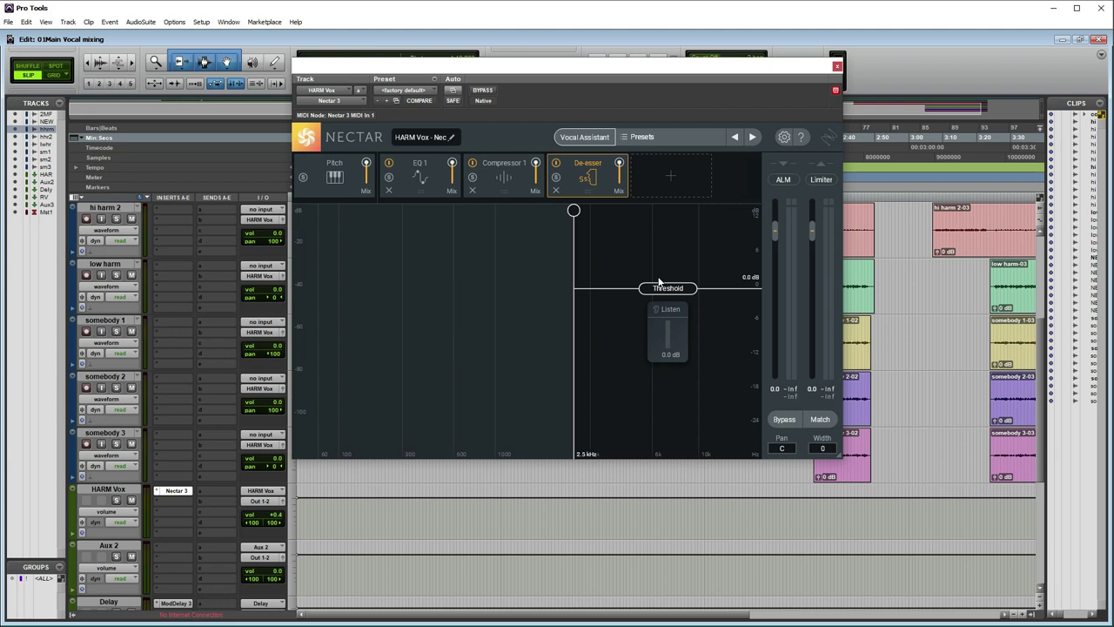
pyautogui.press('space')
pyautogui.moveTo(673, 287); pyautogui.dragTo(674, 355)
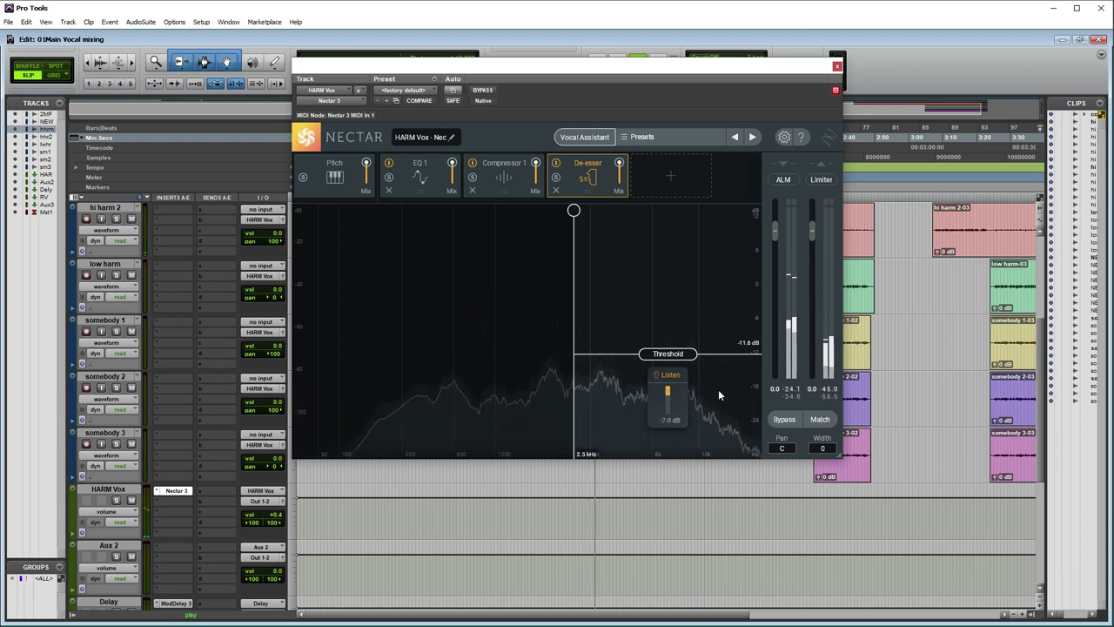
# - Turn off the De-esser's Listen mode and play the passage through the full processing chain
pyautogui.press('space')
pyautogui.click(665, 380)
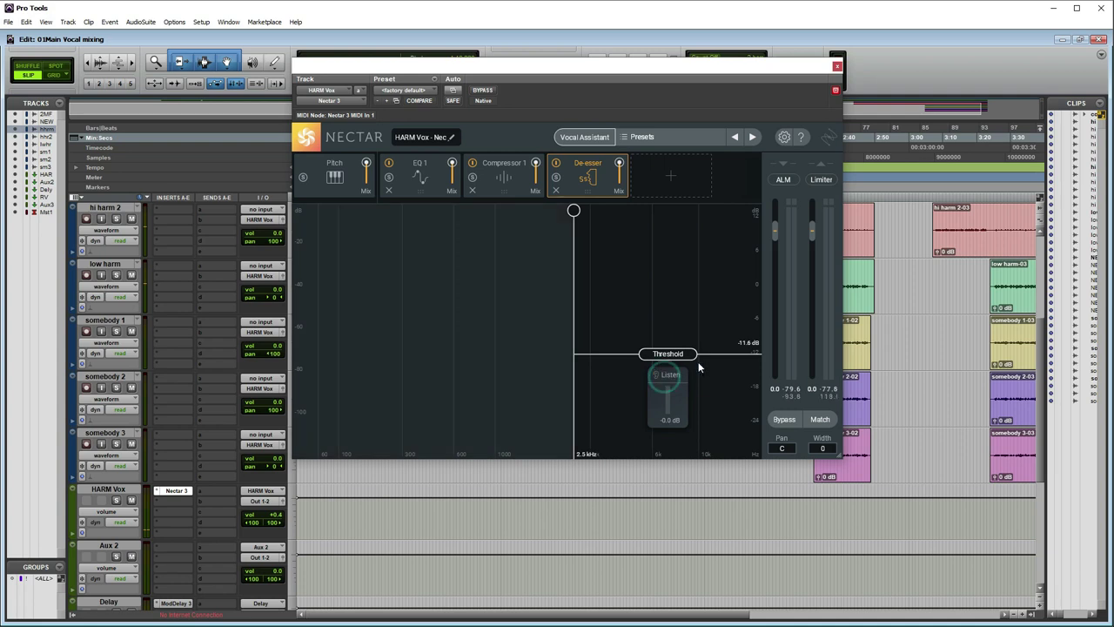
pyautogui.press('space')
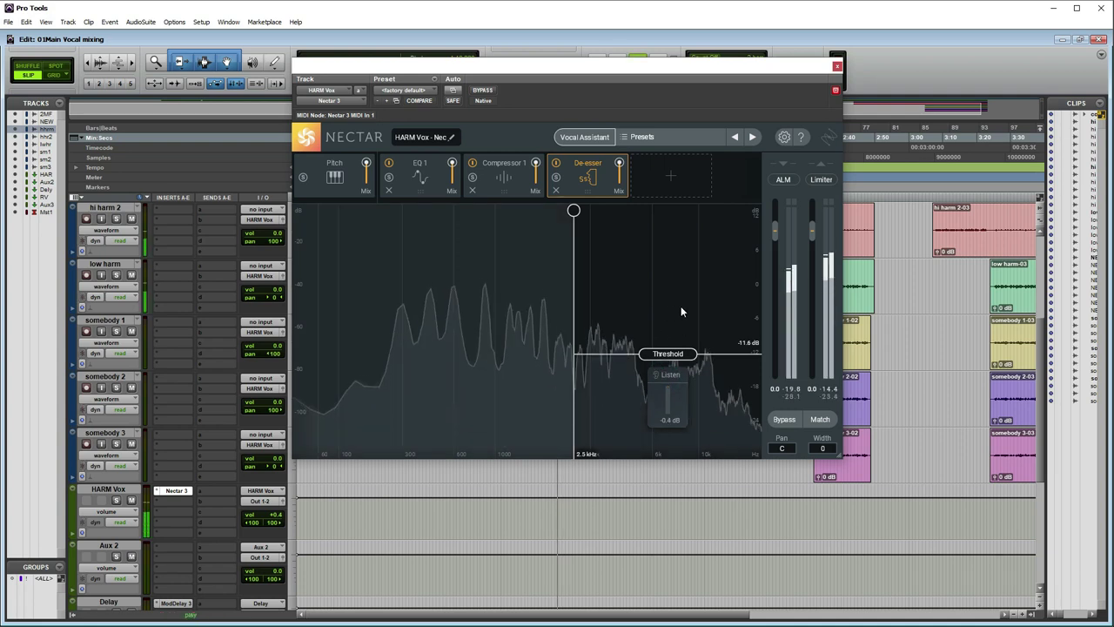
# - Compare the harmonies with the De-esser bypassed and active during playback
pyautogui.press('space')
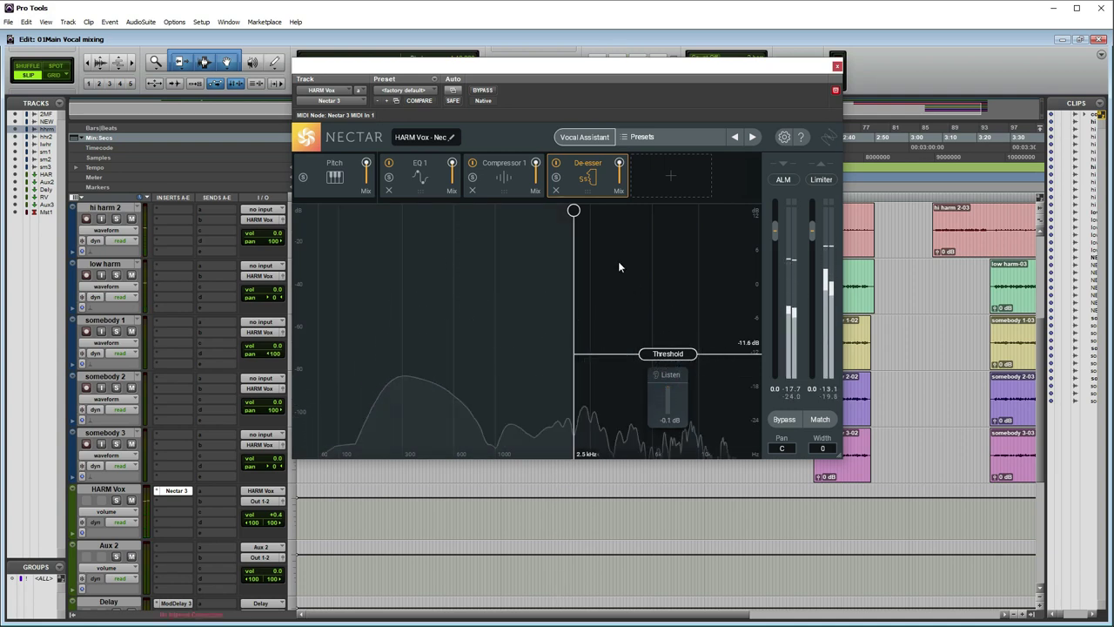
pyautogui.click(555, 164)
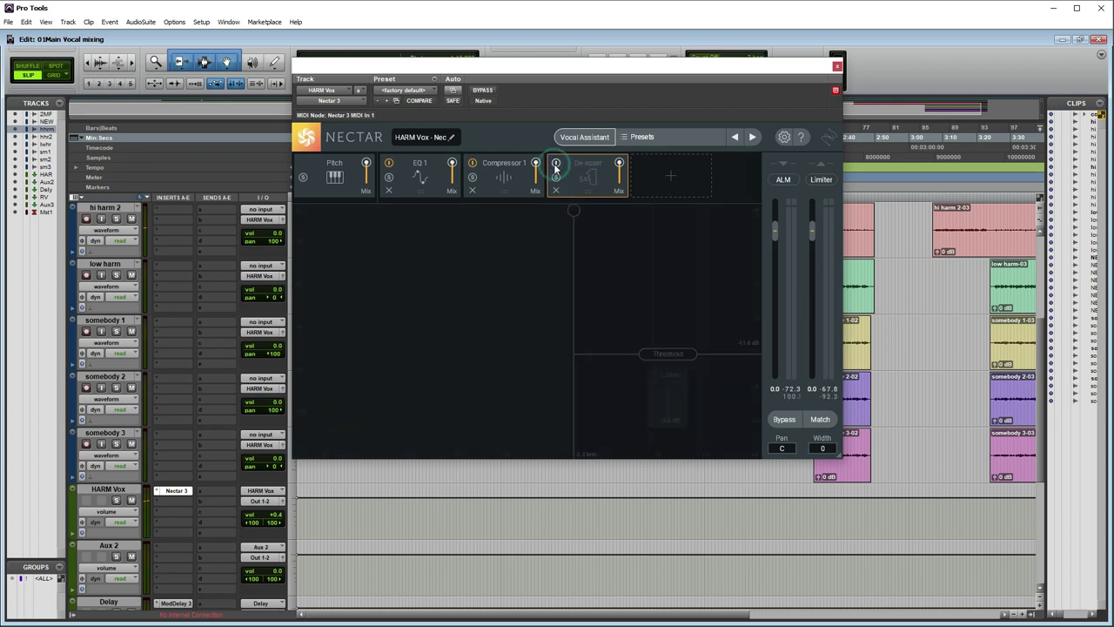
pyautogui.press('space')
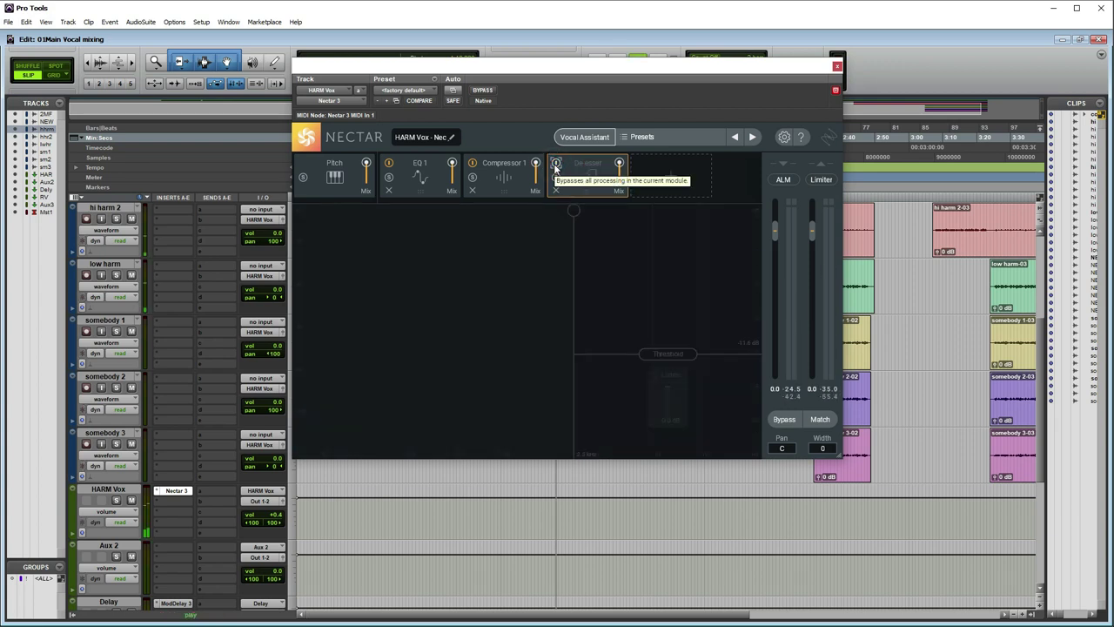
pyautogui.click(554, 167)
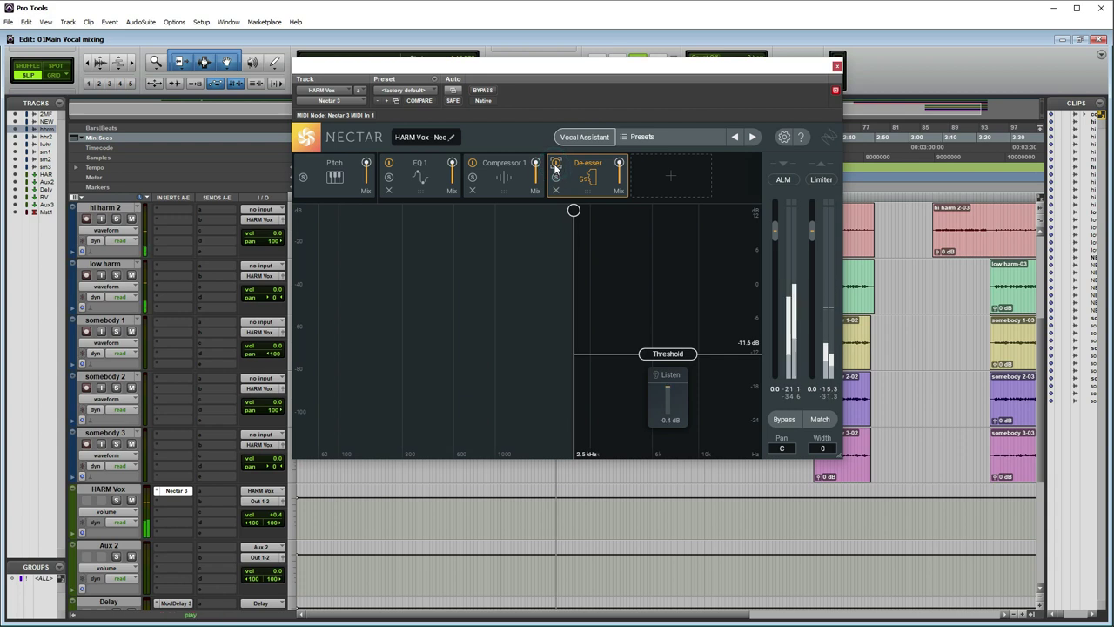
# - Stop playback and add a Dimension module after the De-esser in the Nectar chain
pyautogui.click(672, 177)
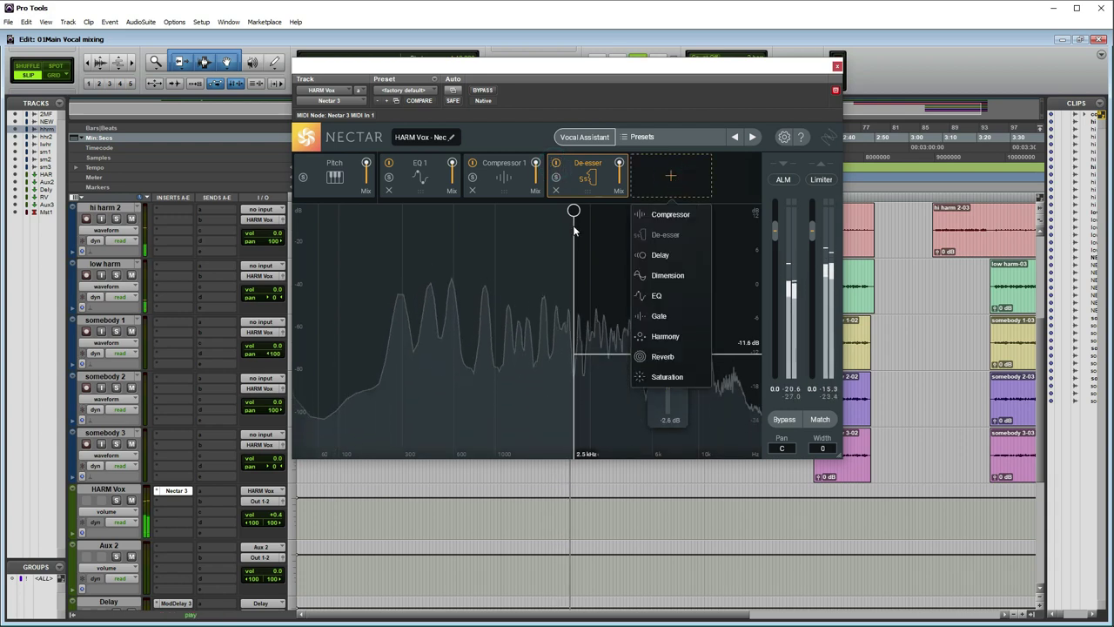
pyautogui.click(600, 225)
pyautogui.press('space')
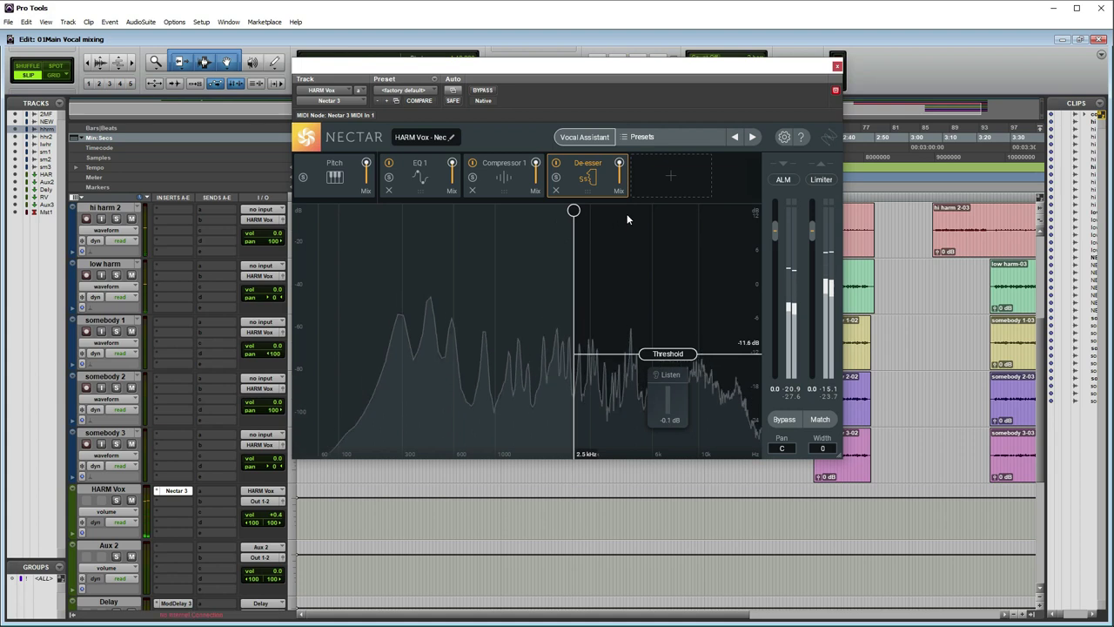
pyautogui.click(665, 179)
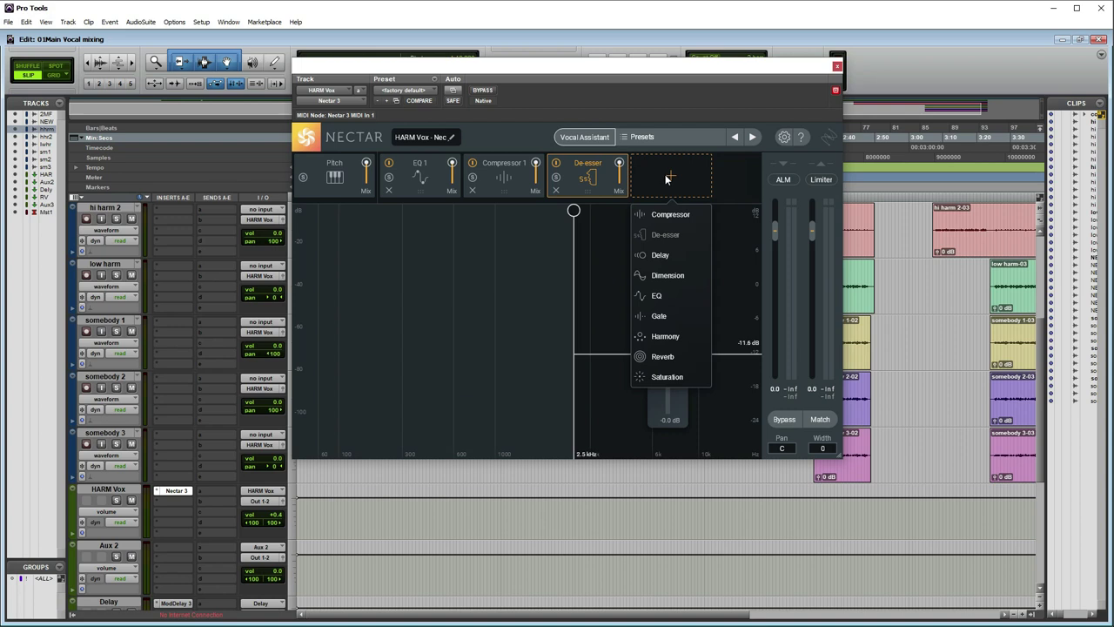
pyautogui.click(668, 276)
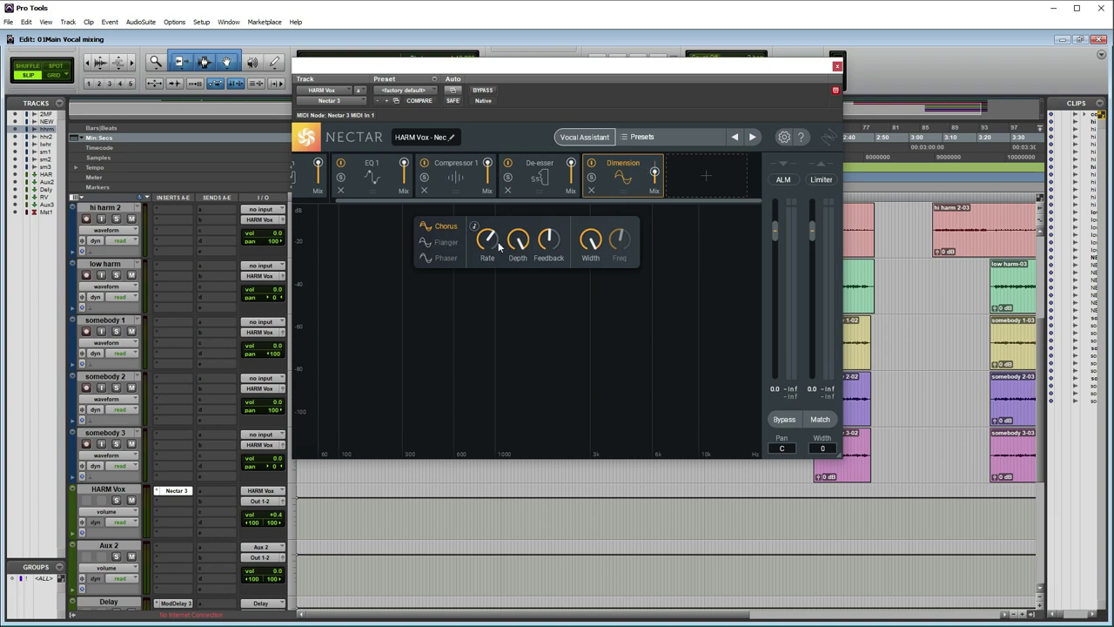
# - Set the Dimension module's chorus rate to 0.60 Hz and raise its feedback during playback, keeping Chorus as the effect type
pyautogui.press('space')
pyautogui.moveTo(488, 244); pyautogui.dragTo(493, 246)
pyautogui.press('space')
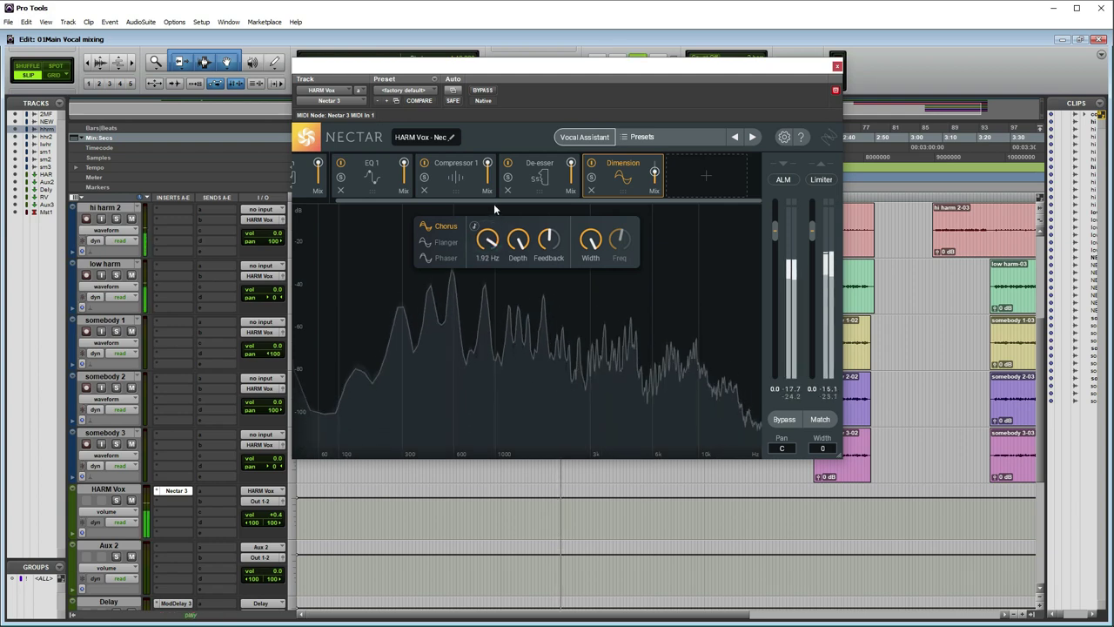
pyautogui.moveTo(487, 238); pyautogui.dragTo(481, 264)
pyautogui.moveTo(548, 241)
pyautogui.mouseDown()
pyautogui.moveTo(547, 251)
pyautogui.moveTo(555, 208)
pyautogui.moveTo(549, 250)
pyautogui.mouseUp()
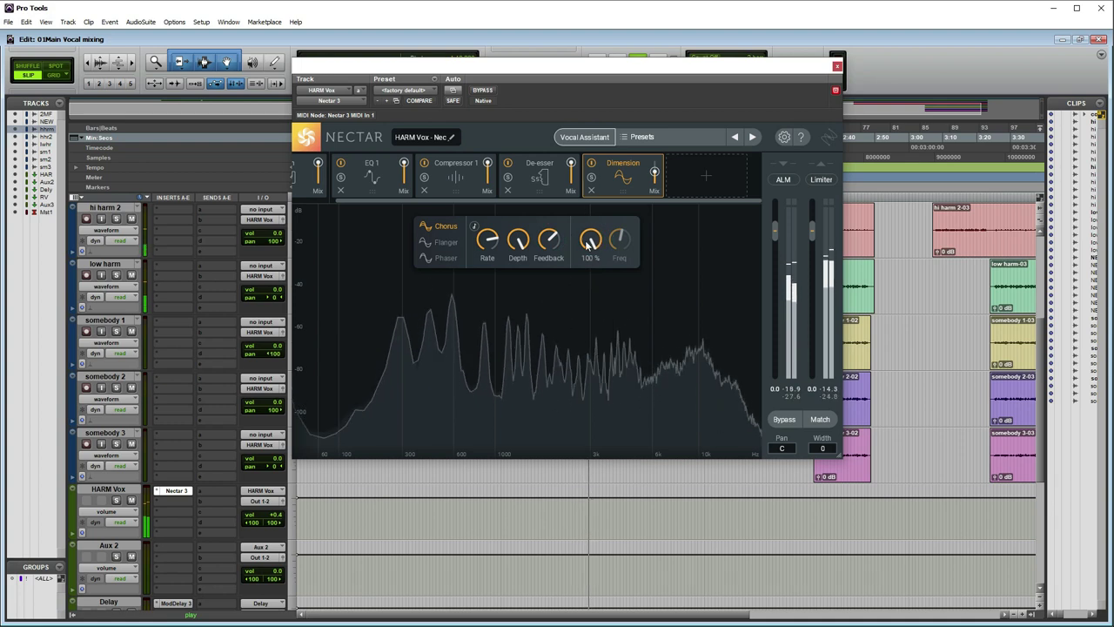
pyautogui.press('space')
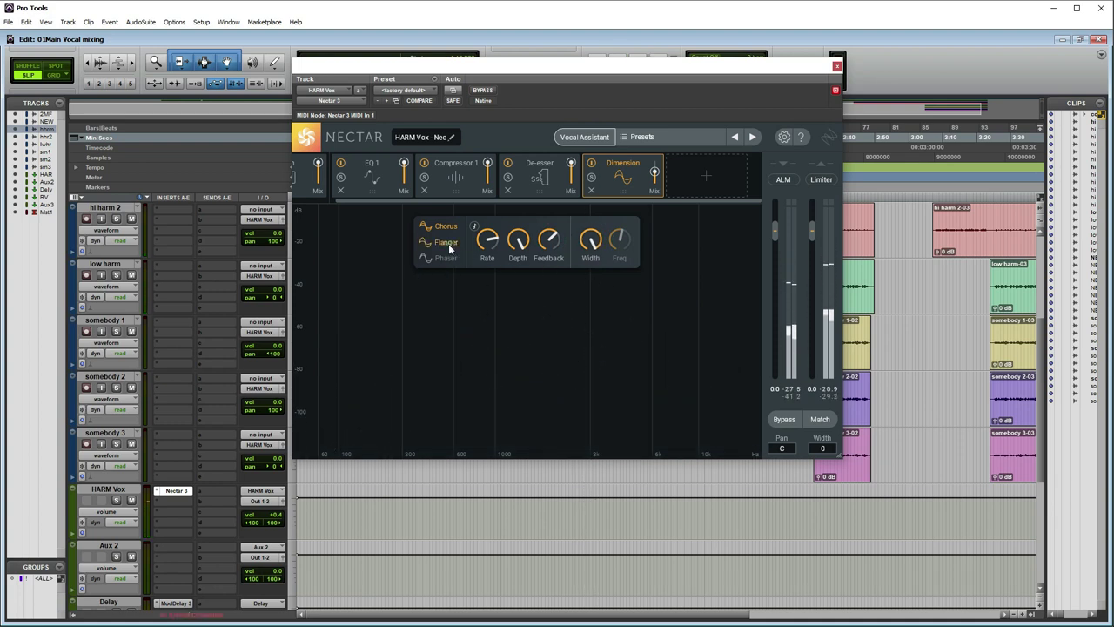
pyautogui.click(447, 244)
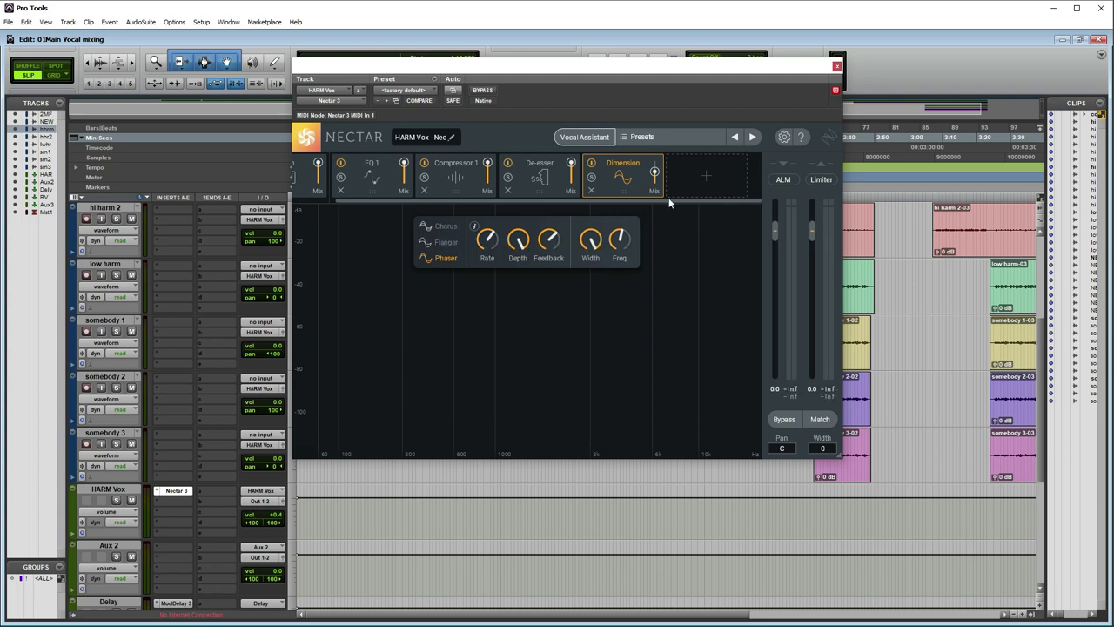
pyautogui.click(443, 228)
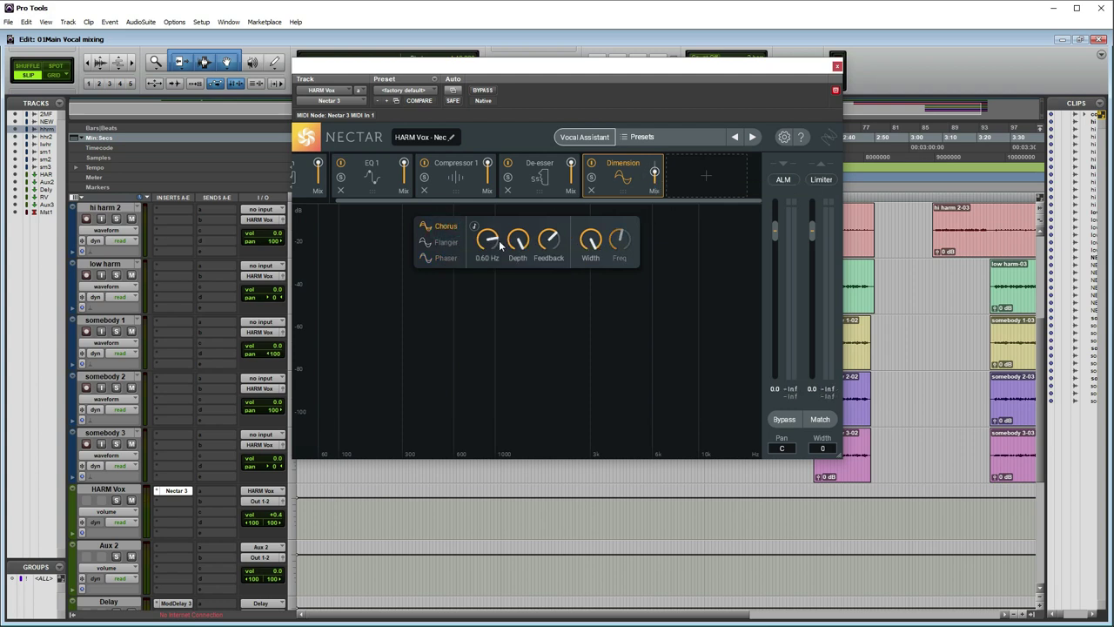
# - Compare the harmonies with the Dimension module bypassed and active during playback
pyautogui.click(590, 164)
pyautogui.click(590, 163)
pyautogui.click(590, 163)
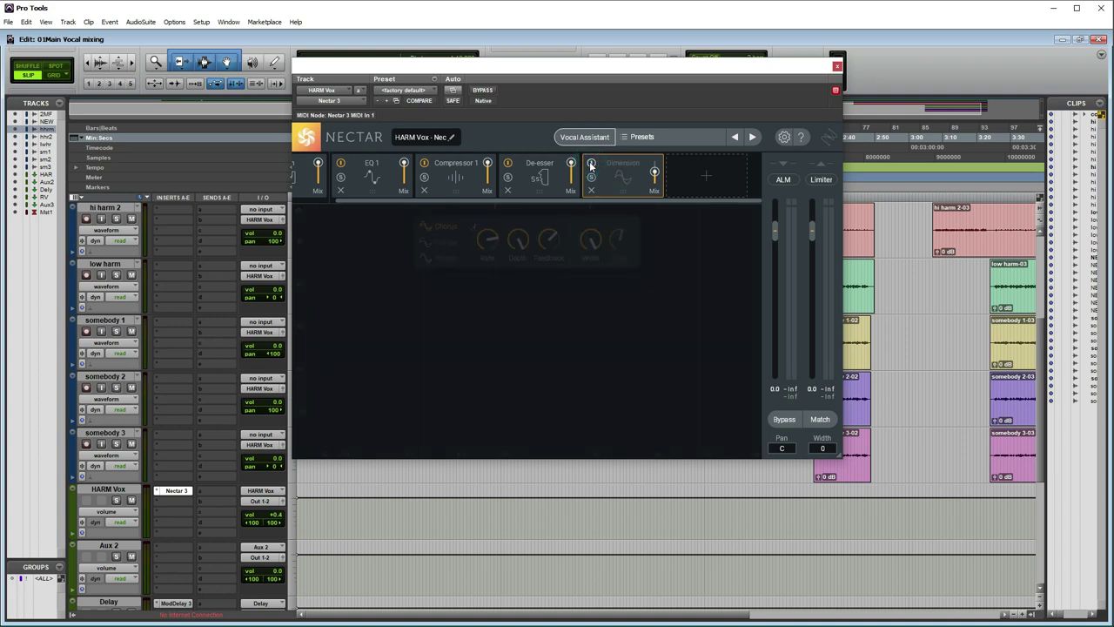
pyautogui.press('space')
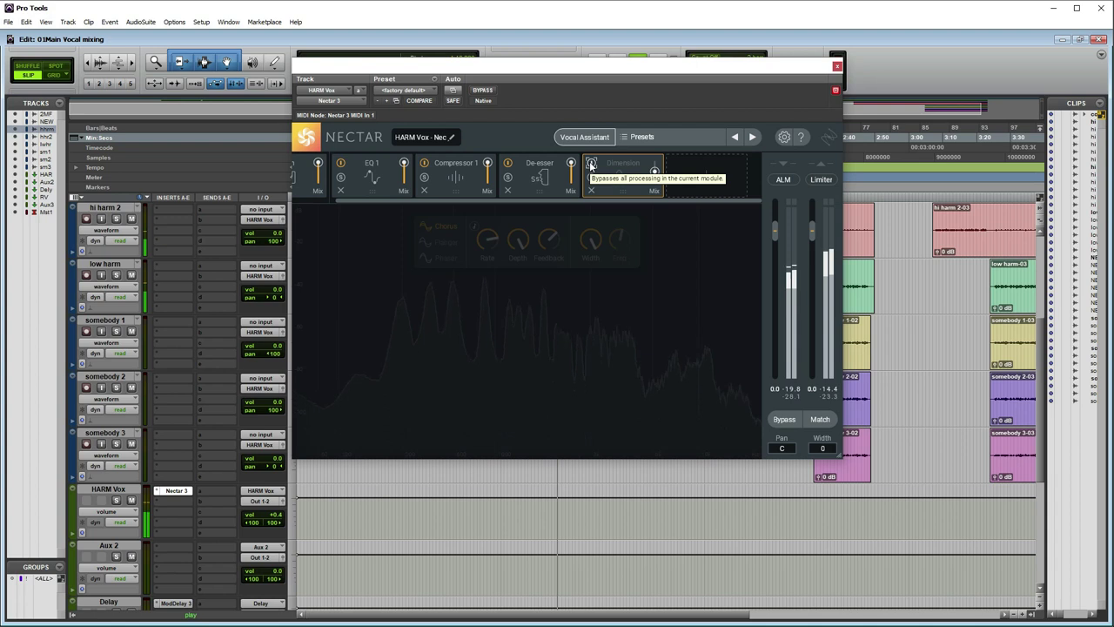
pyautogui.click(591, 164)
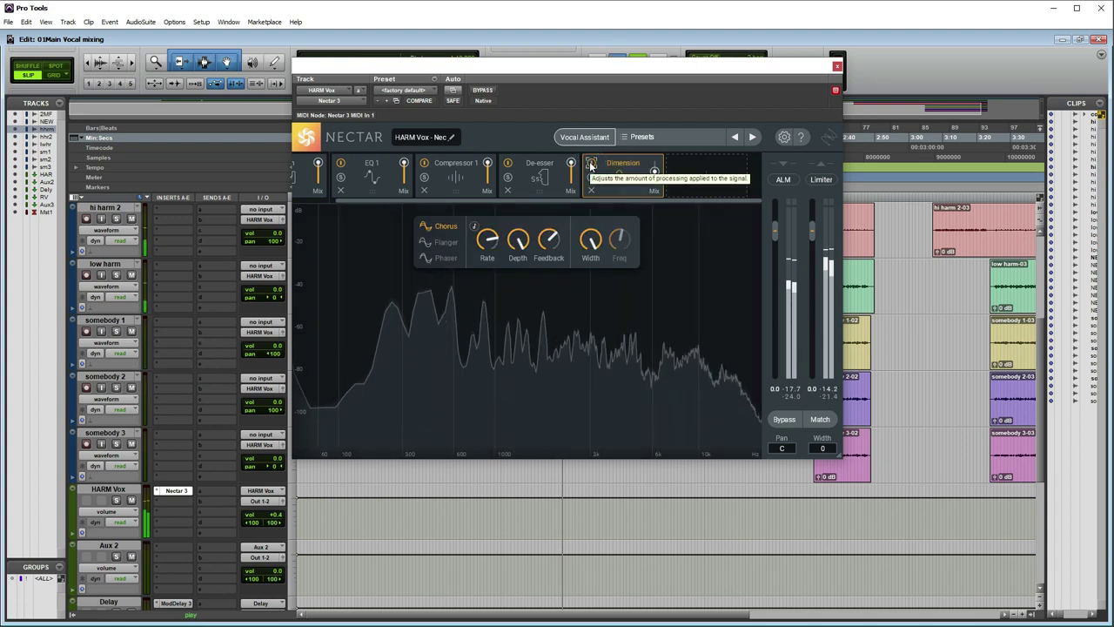
pyautogui.press('space')
pyautogui.click(622, 173)
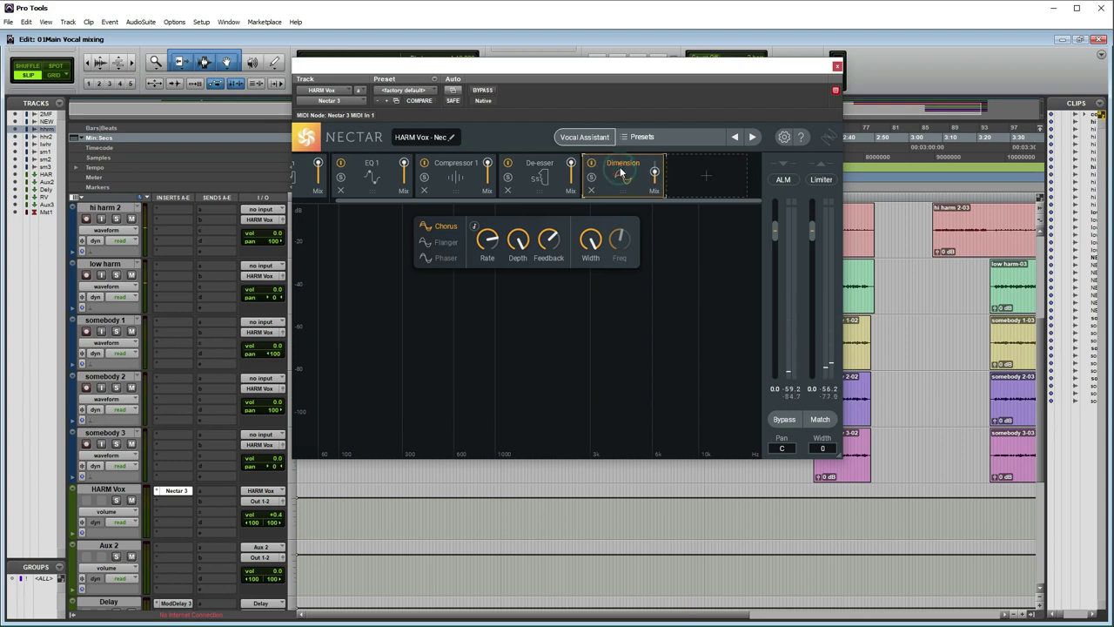
# - Play the harmonies while reviewing the Compressor 1, EQ 1 and Dimension modules
pyautogui.press('space')
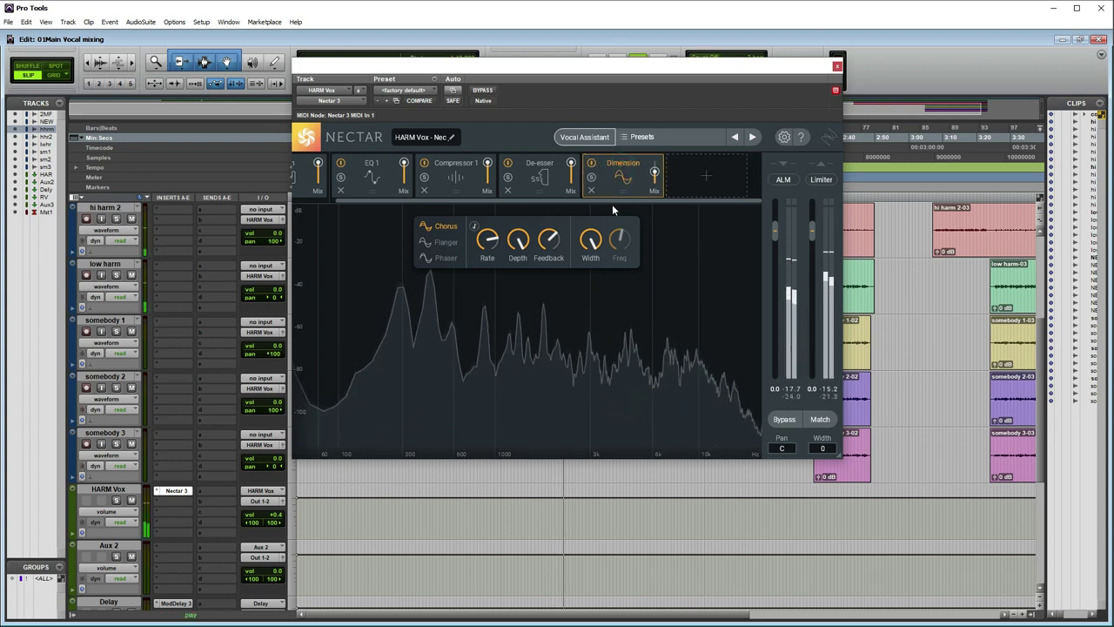
pyautogui.click(455, 172)
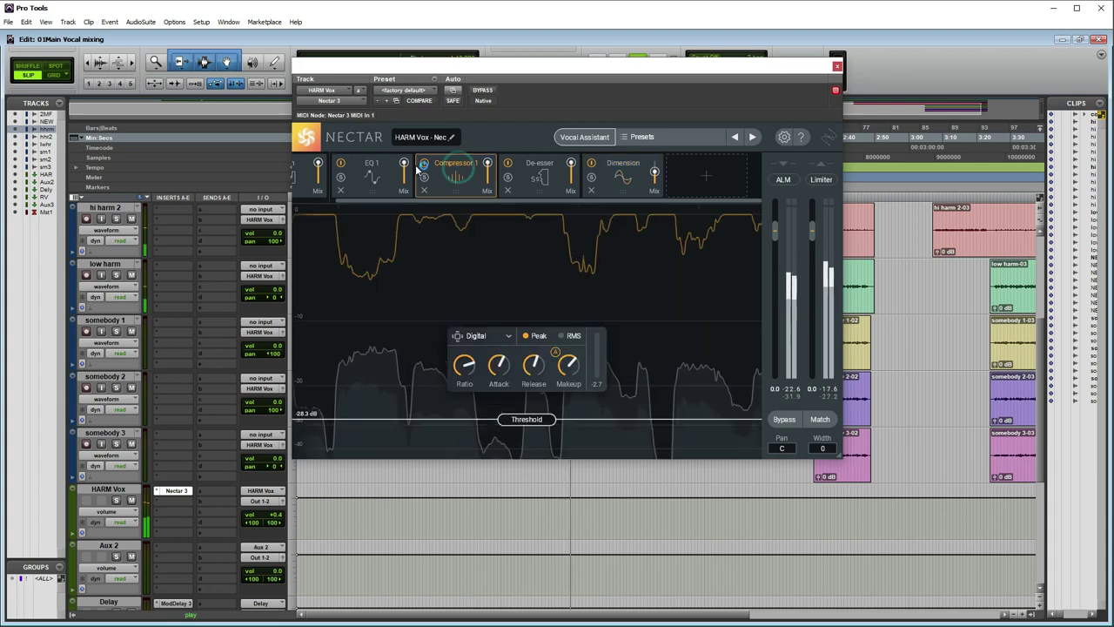
pyautogui.click(374, 168)
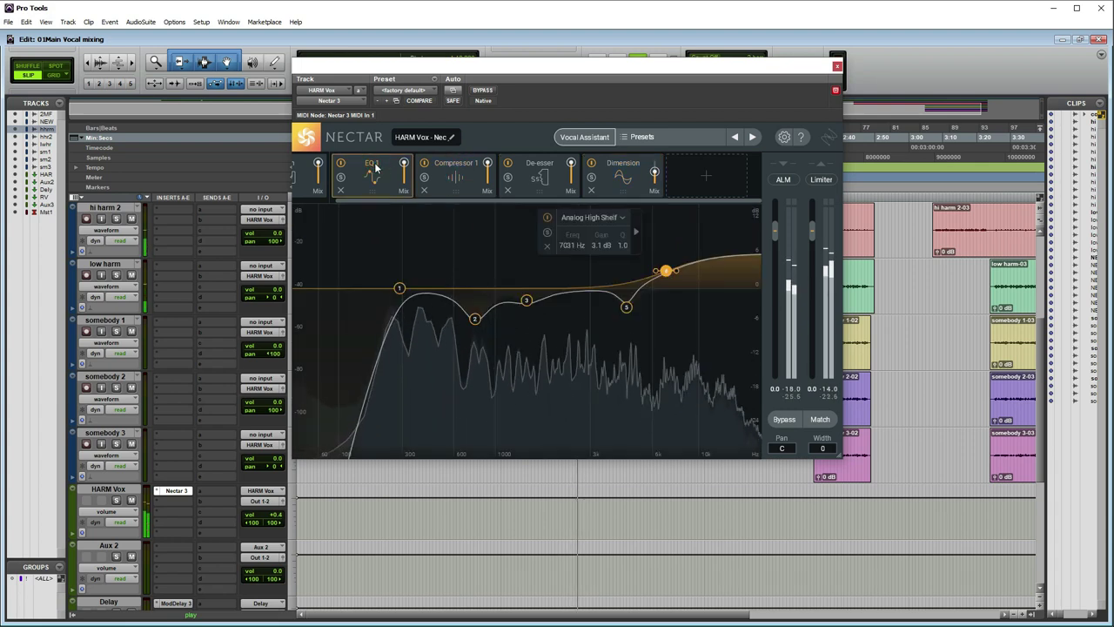
pyautogui.click(606, 176)
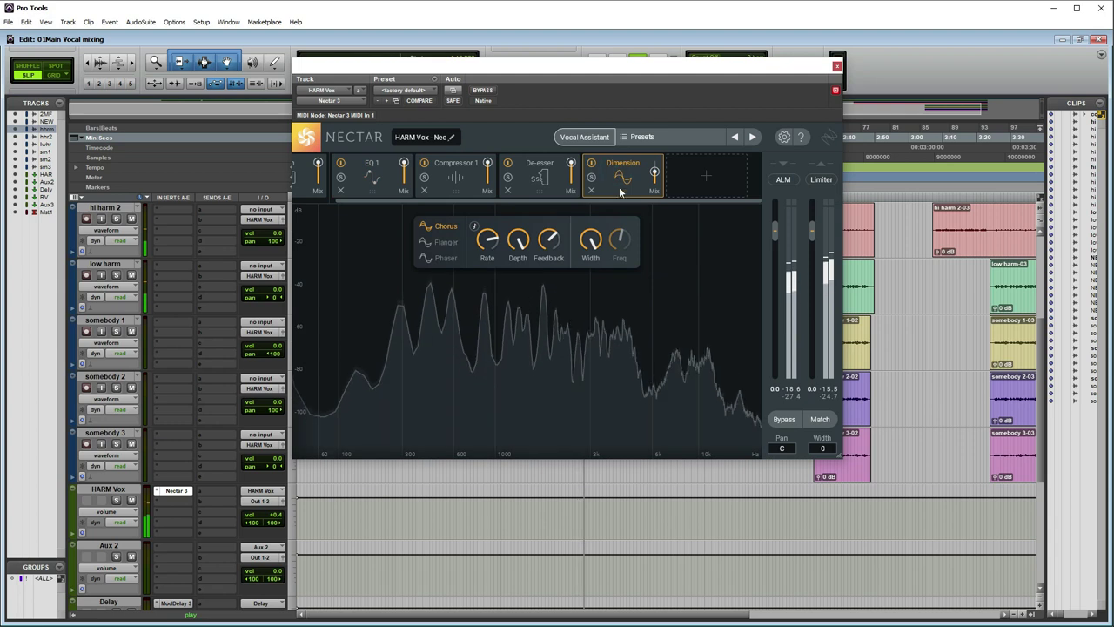
# - Close the Nectar 3 window and play the processed harmonies from 1:18.506 in the first harmony section
pyautogui.click(836, 67)
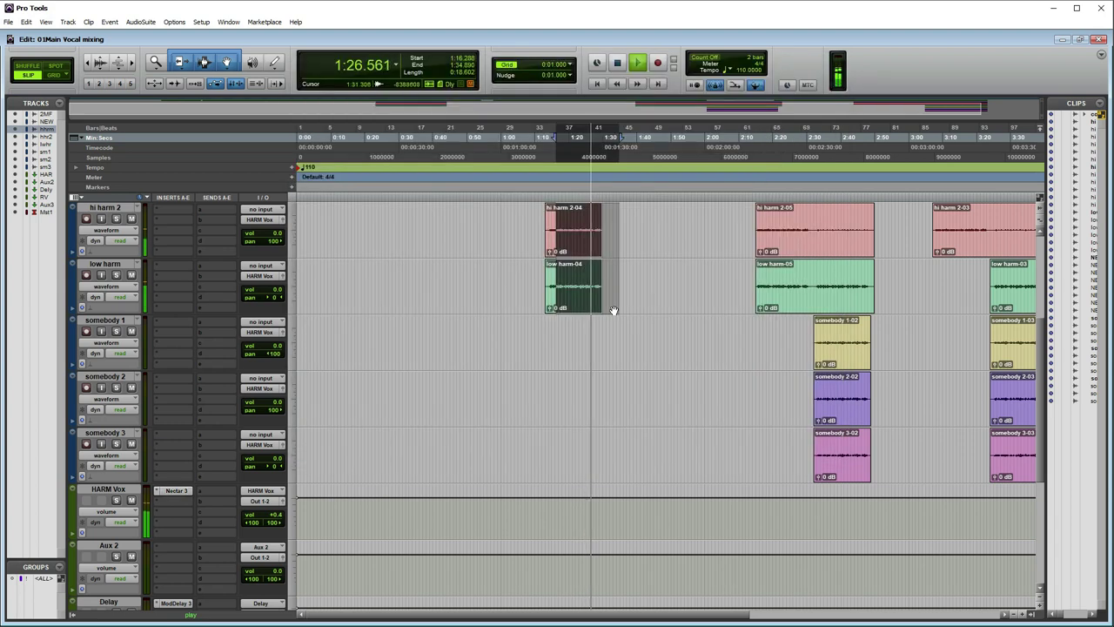
pyautogui.click(630, 227)
pyautogui.press('space')
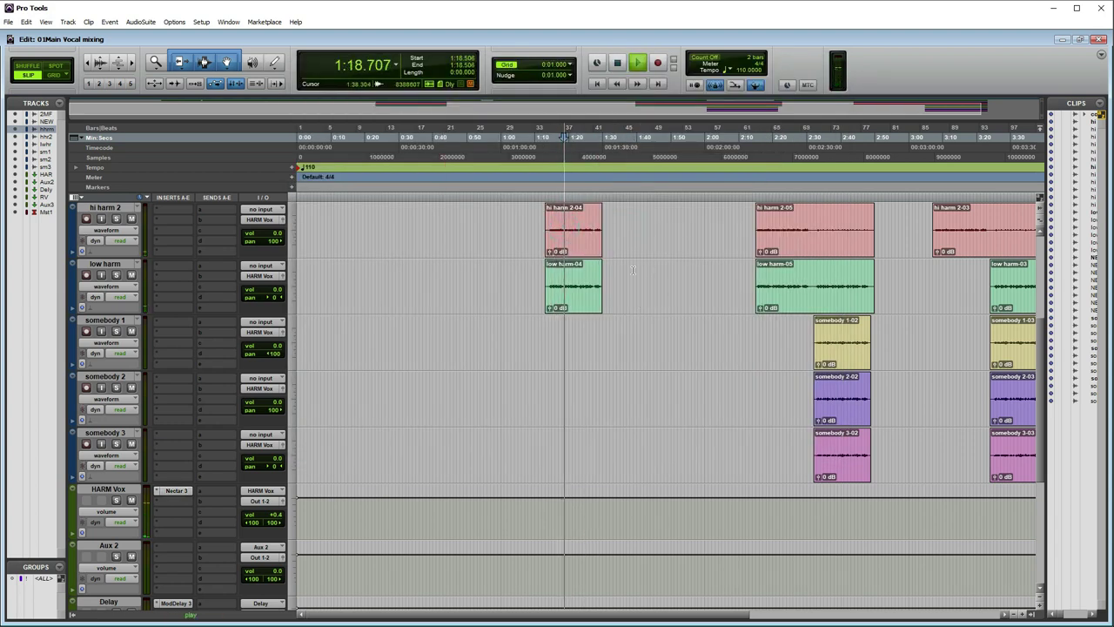
pyautogui.scroll(2, 641, 271)
pyautogui.scroll(-1, 642, 271)
pyautogui.scroll(1, 646, 273)
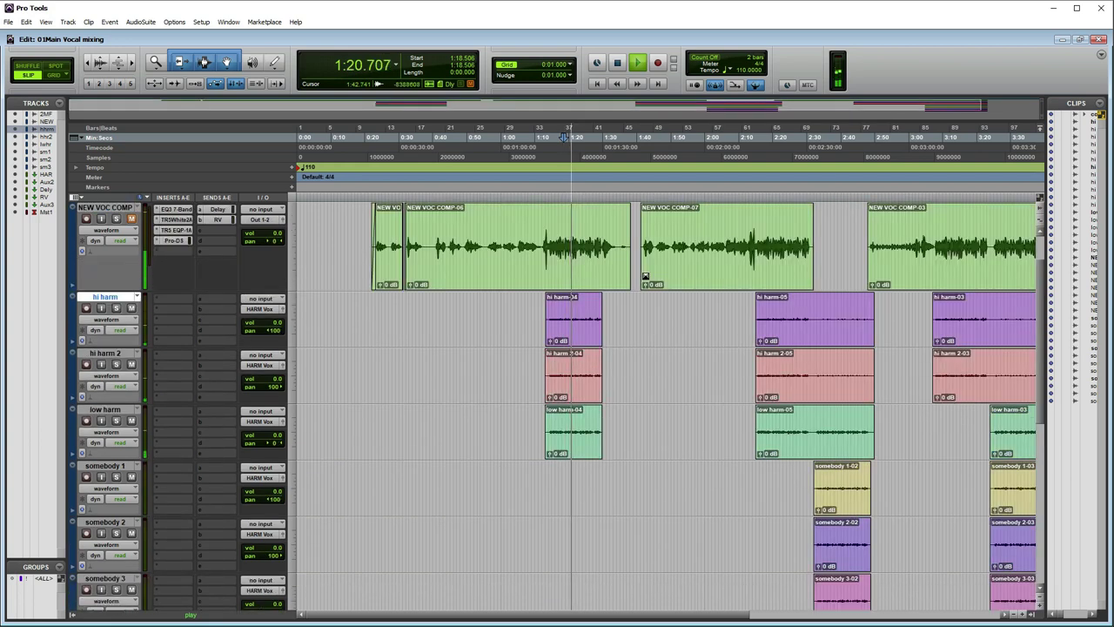
pyautogui.scroll(-3, 644, 276)
pyautogui.press('space')
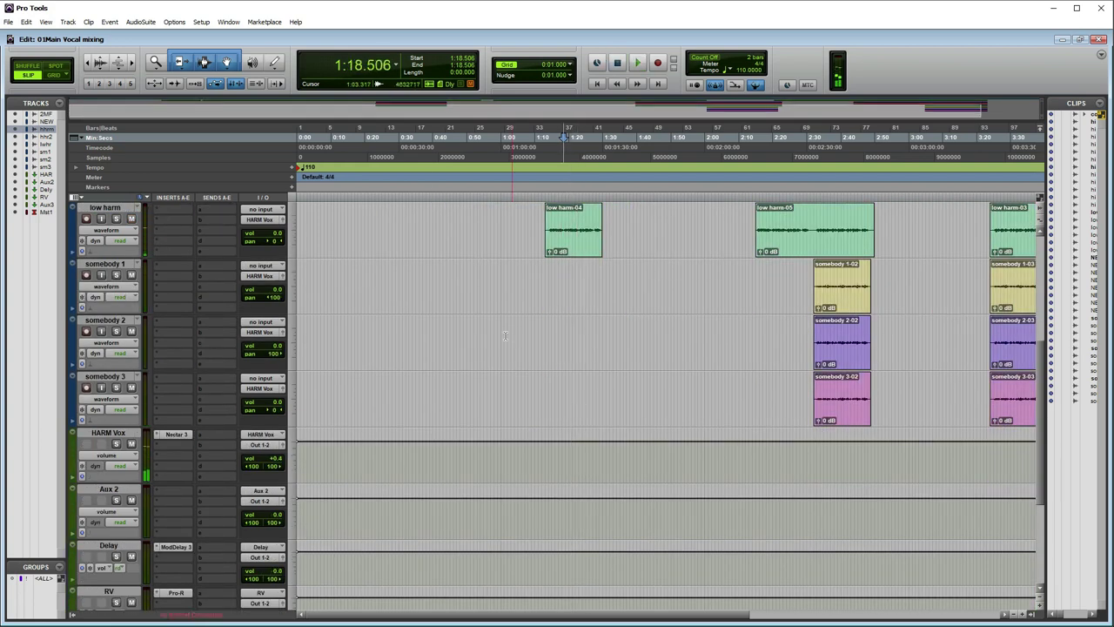
# - Insert the stereo TR5 VC-670 compressor after Nectar 3 on the HARM Vox aux track
pyautogui.click(177, 444)
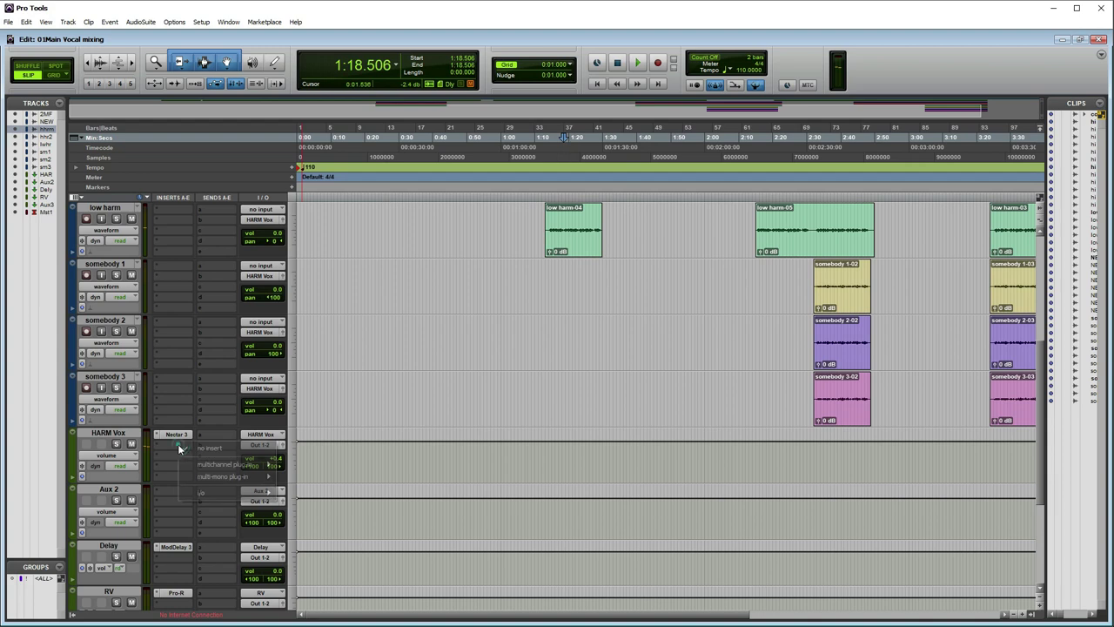
pyautogui.moveTo(209, 464)
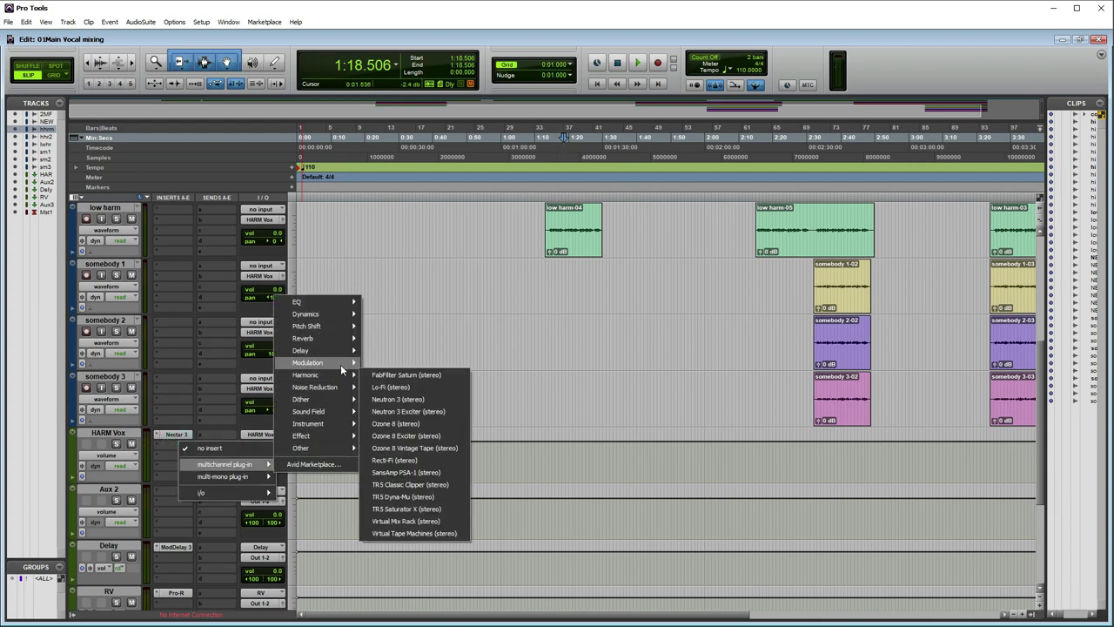
pyautogui.moveTo(334, 374)
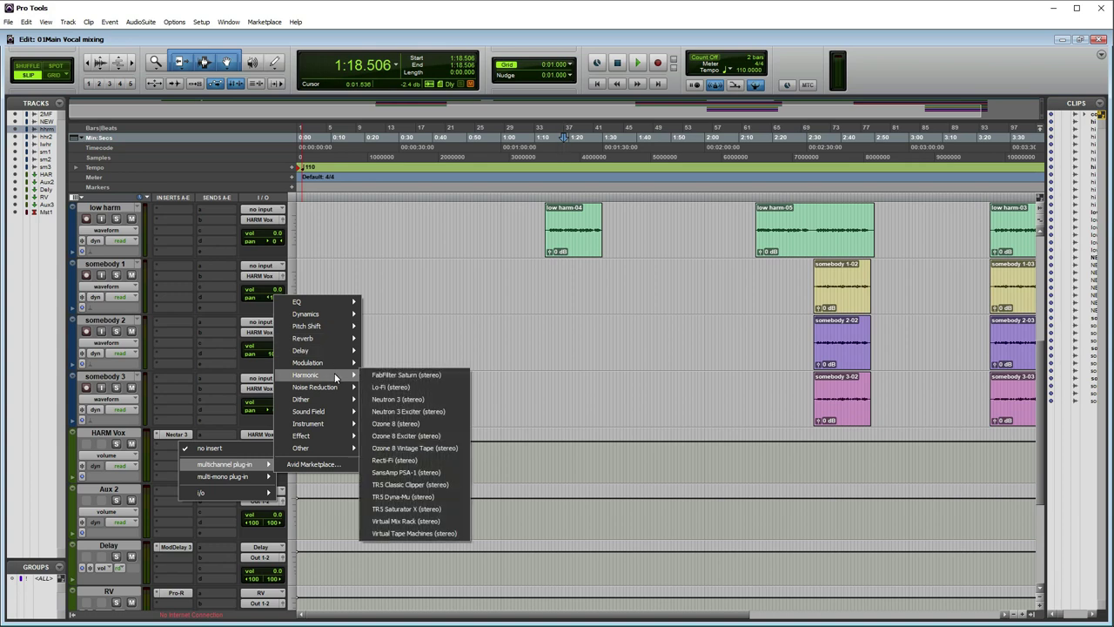
pyautogui.moveTo(331, 314)
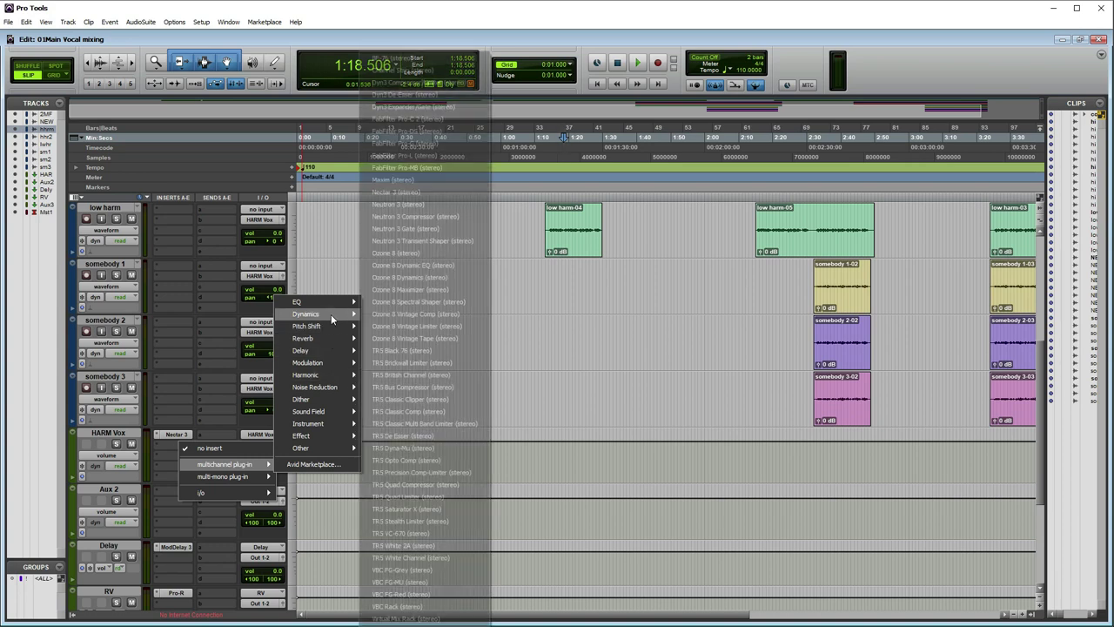
pyautogui.click(410, 533)
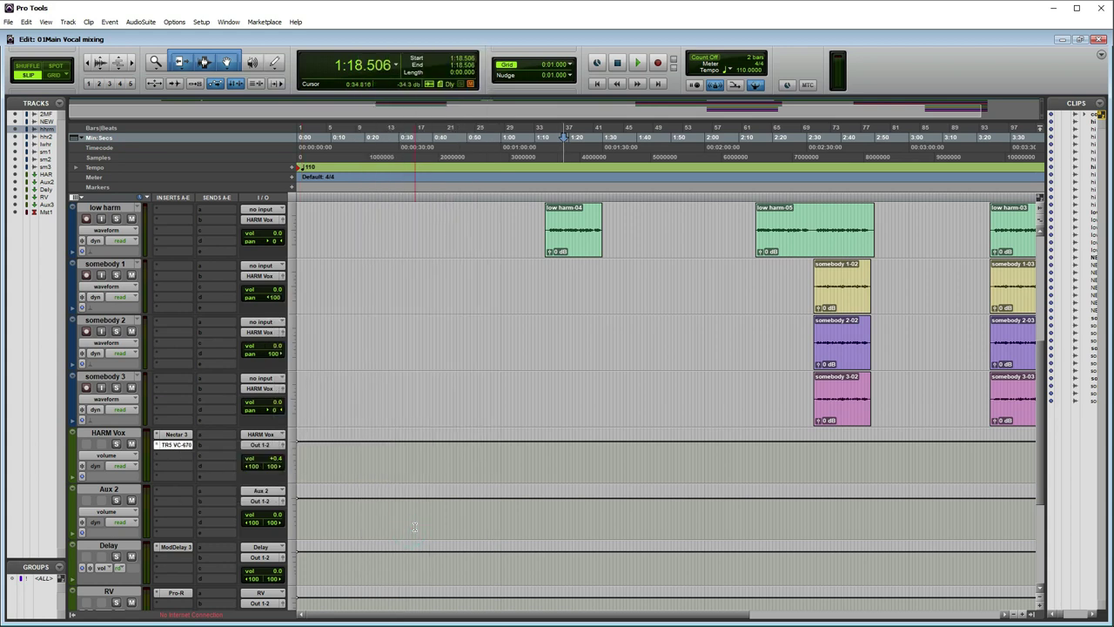
# - Set the VC-670's left and right input gain to -5 dB and raise both channel thresholds during playback
pyautogui.press('space')
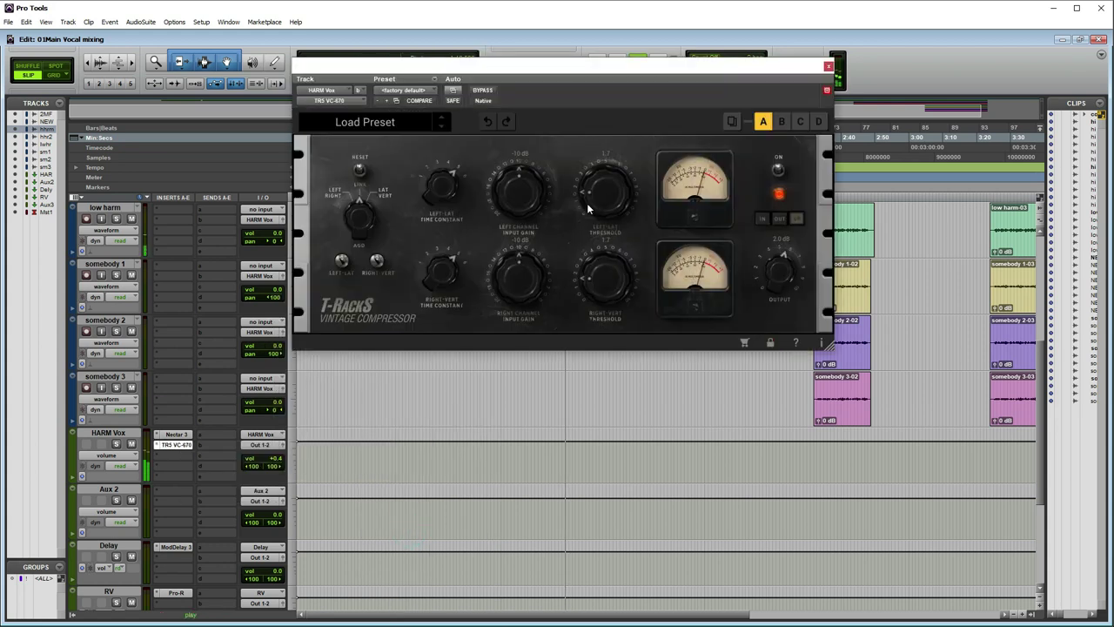
pyautogui.moveTo(522, 177); pyautogui.dragTo(524, 157)
pyautogui.moveTo(515, 284); pyautogui.dragTo(523, 242)
pyautogui.moveTo(612, 192); pyautogui.dragTo(638, 90)
pyautogui.moveTo(606, 186); pyautogui.dragTo(601, 190)
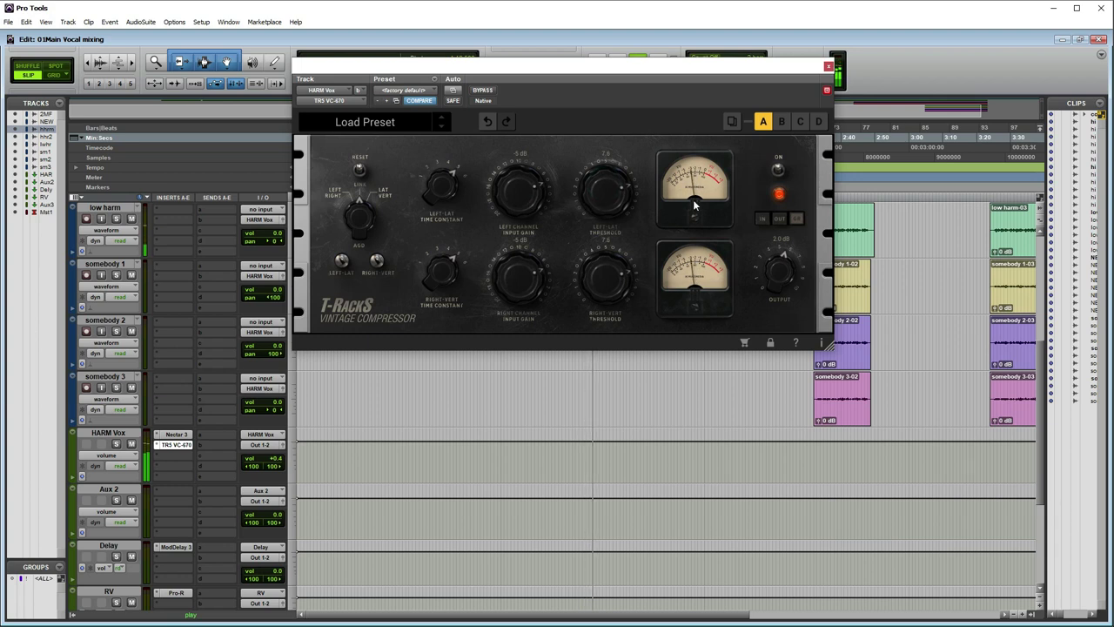
# - Compare the harmonies with the VC-670 off and on, stop playback and close the compressor window
pyautogui.click(779, 171)
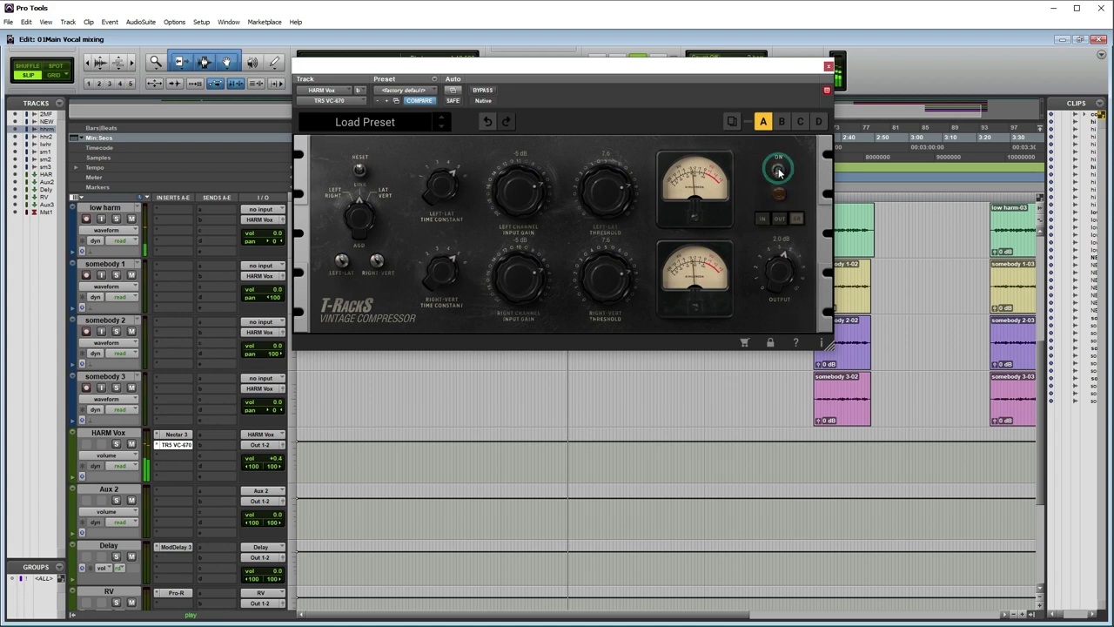
pyautogui.click(779, 172)
pyautogui.press('space')
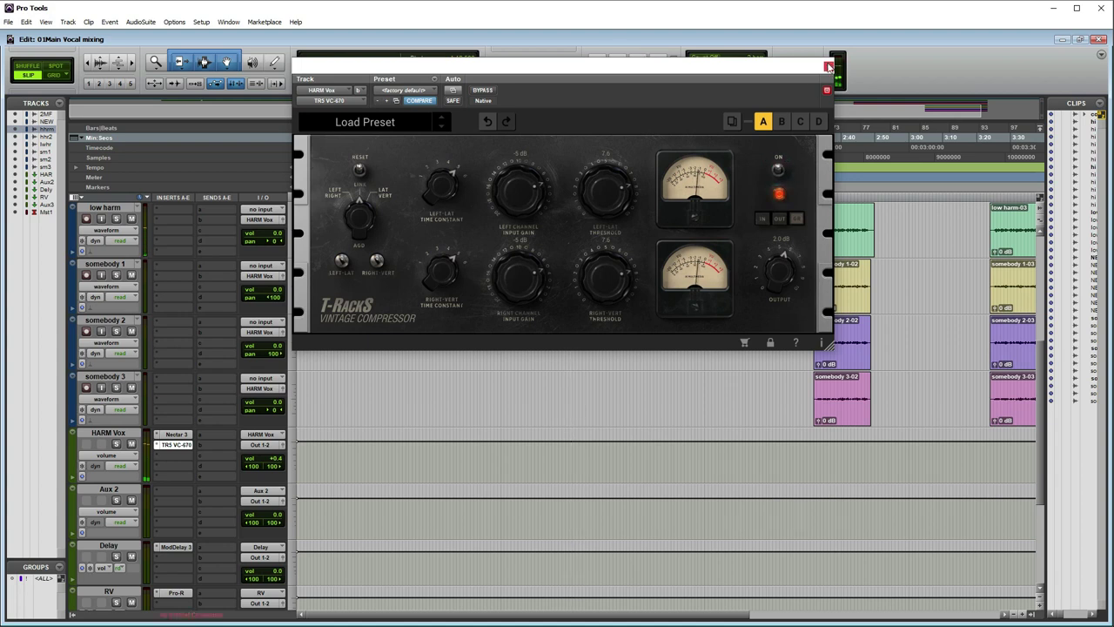
pyautogui.click(829, 67)
pyautogui.scroll(5, 387, 377)
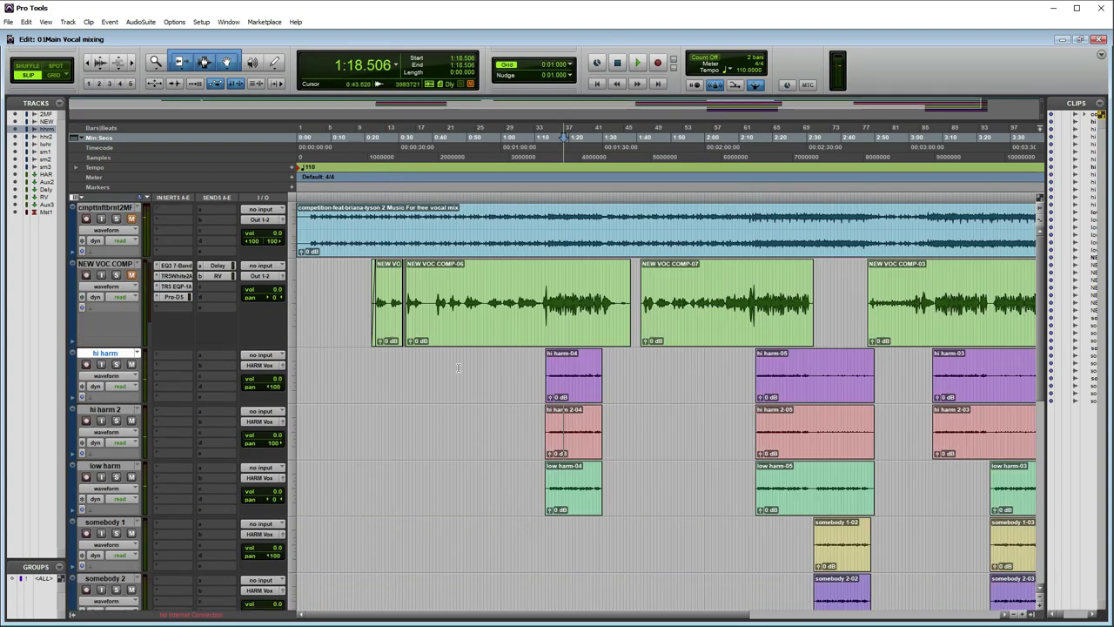
# - Play the first harmony section, set the HARM Vox aux output level to -4.1 dB and close its fader window
pyautogui.press('space')
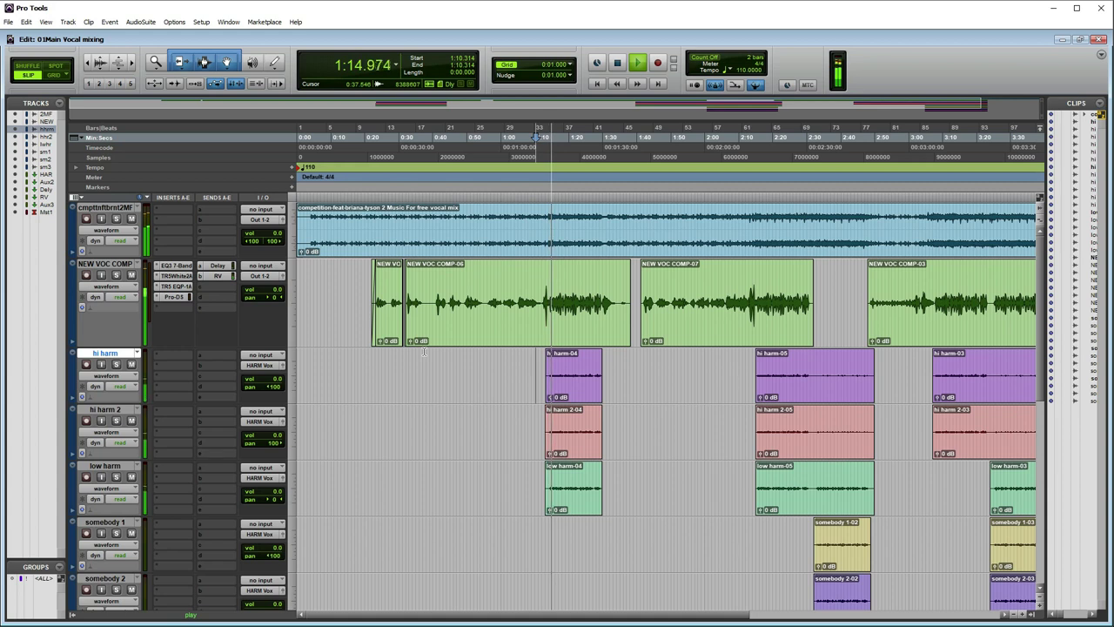
pyautogui.scroll(-5, 251, 444)
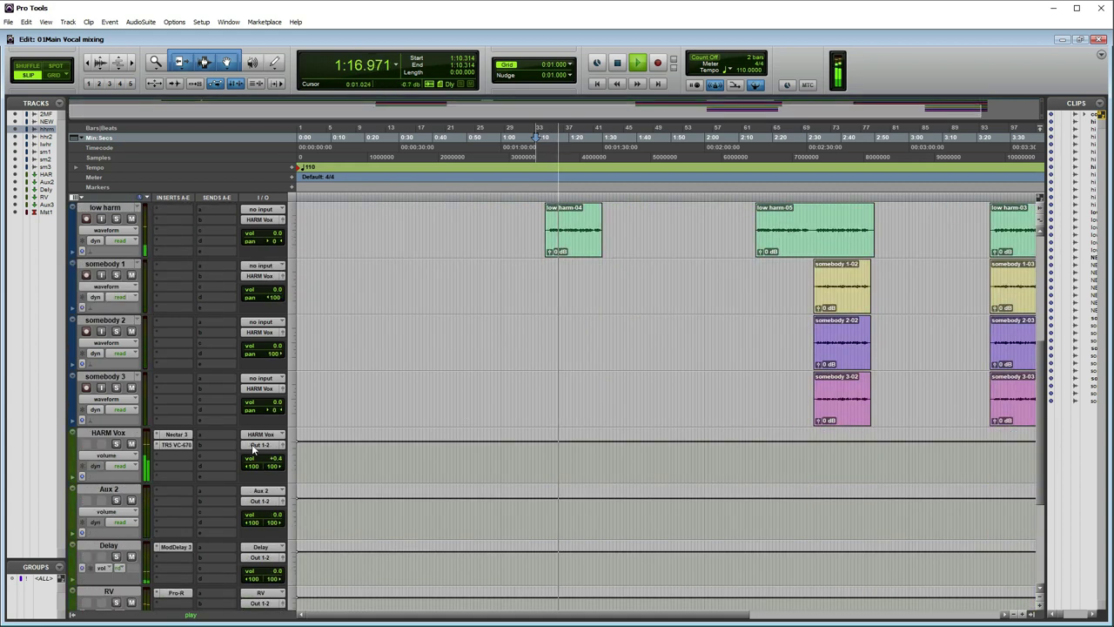
pyautogui.click(258, 445)
pyautogui.moveTo(406, 303); pyautogui.dragTo(405, 312)
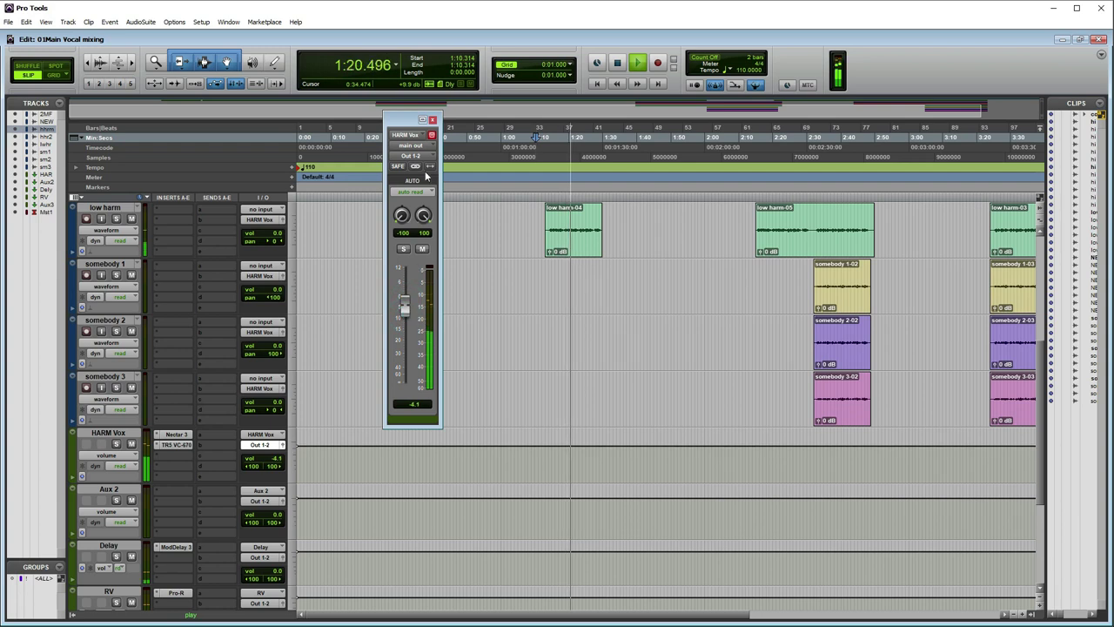
pyautogui.click(433, 120)
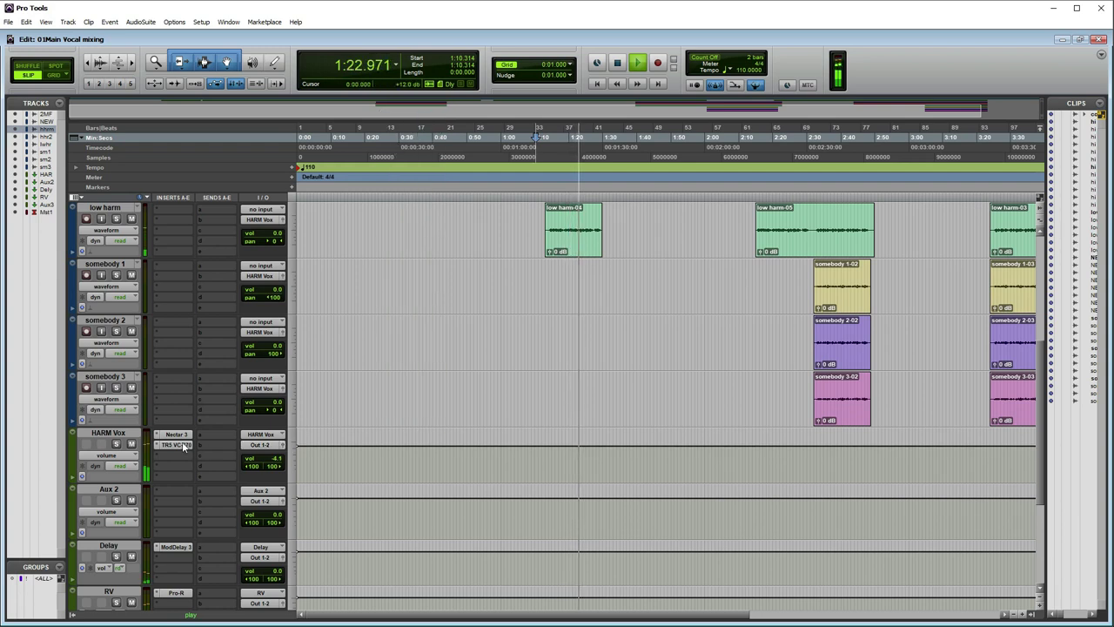
# - Raise the low harm track's volume to +6.0 dB while playing the first harmony section, and close its fader window
pyautogui.scroll(1, 518, 383)
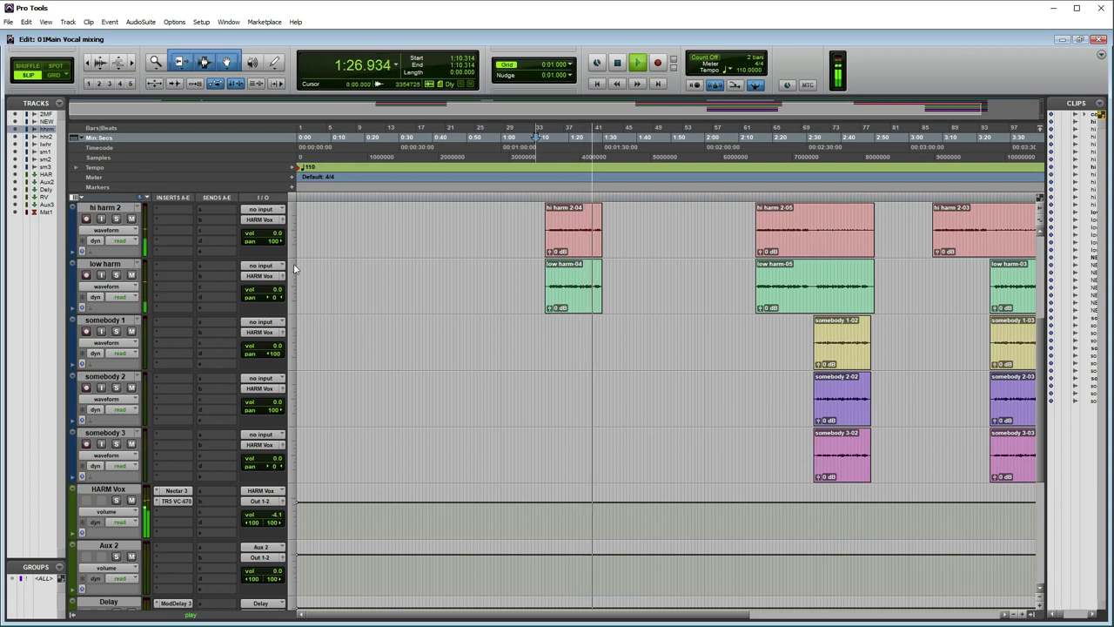
pyautogui.press('space')
pyautogui.moveTo(552, 283); pyautogui.dragTo(627, 283)
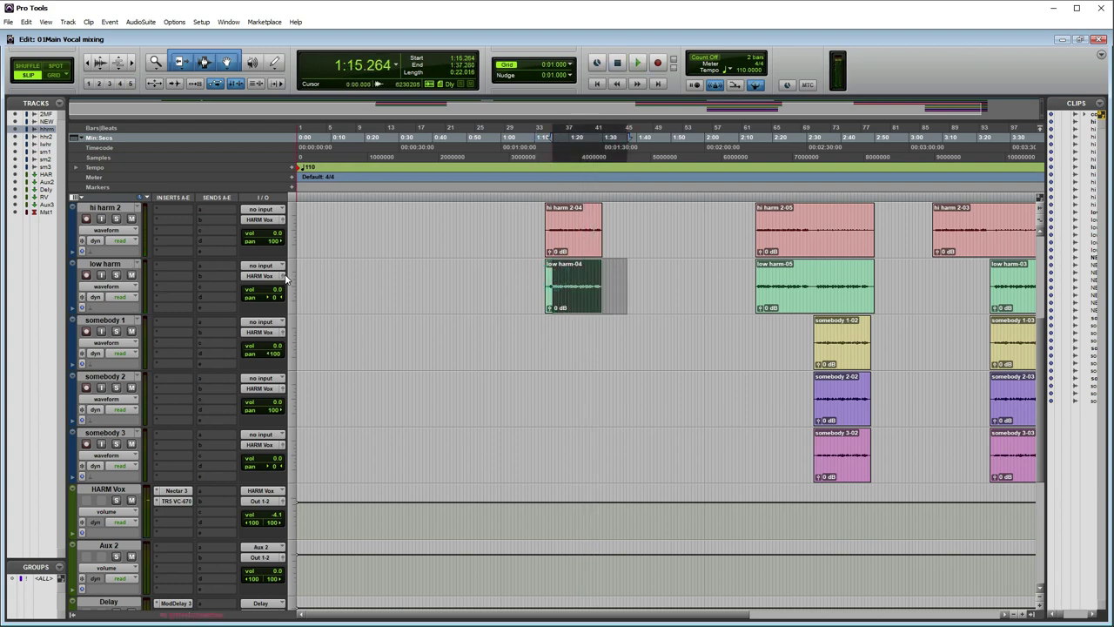
pyautogui.click(284, 277)
pyautogui.press('space')
pyautogui.moveTo(410, 289); pyautogui.dragTo(409, 287)
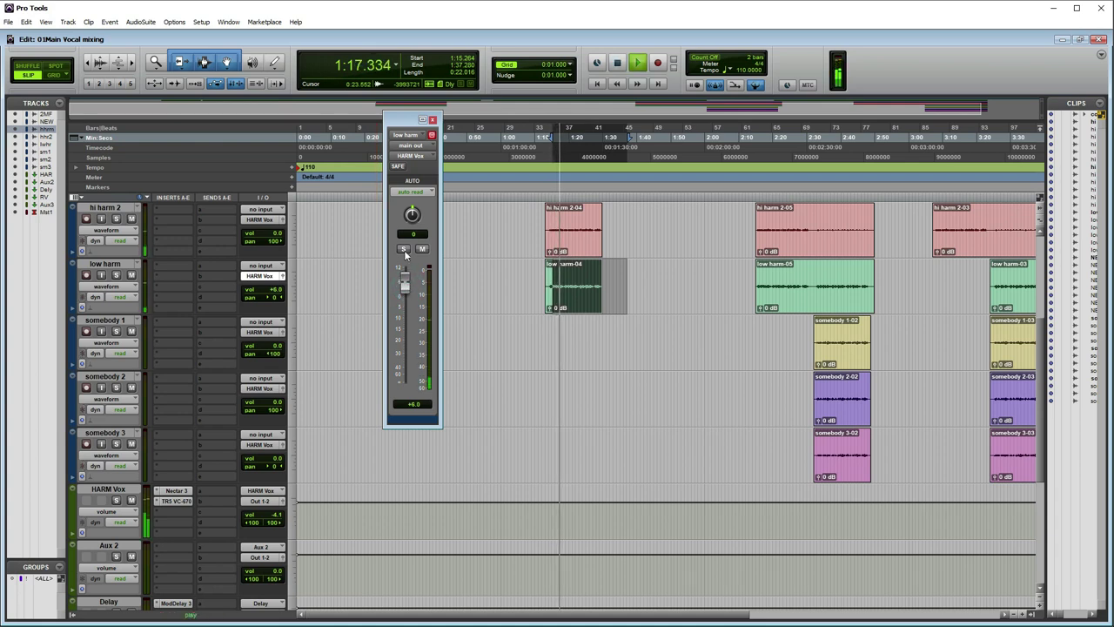
pyautogui.click(432, 120)
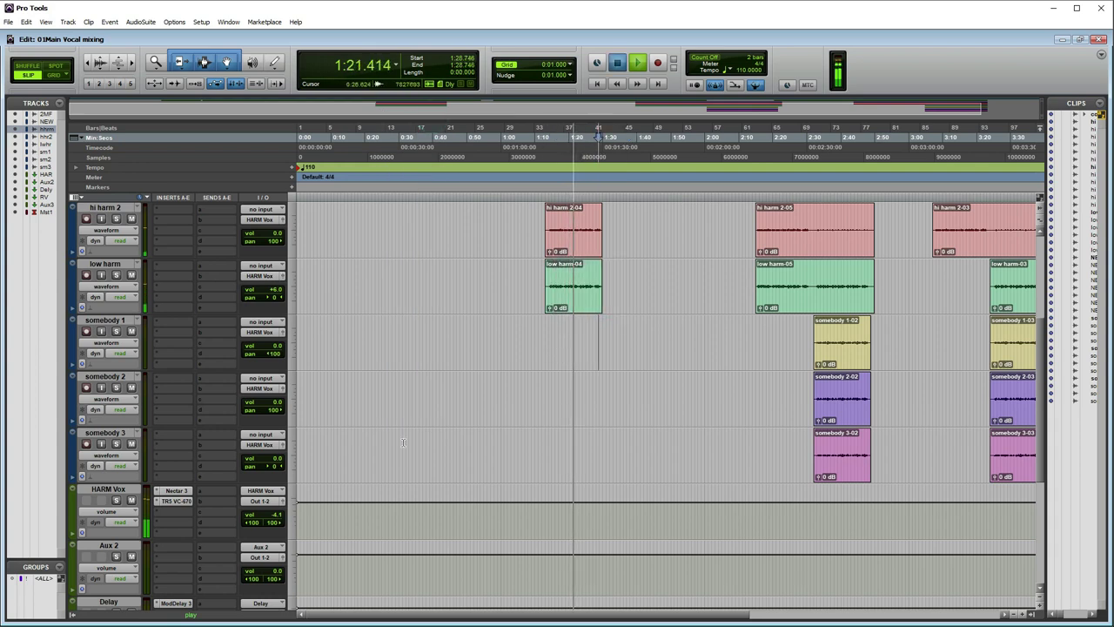
# - Stop playback and add sends from the HARM Vox aux track to the Delay and RV tracks
pyautogui.press('space')
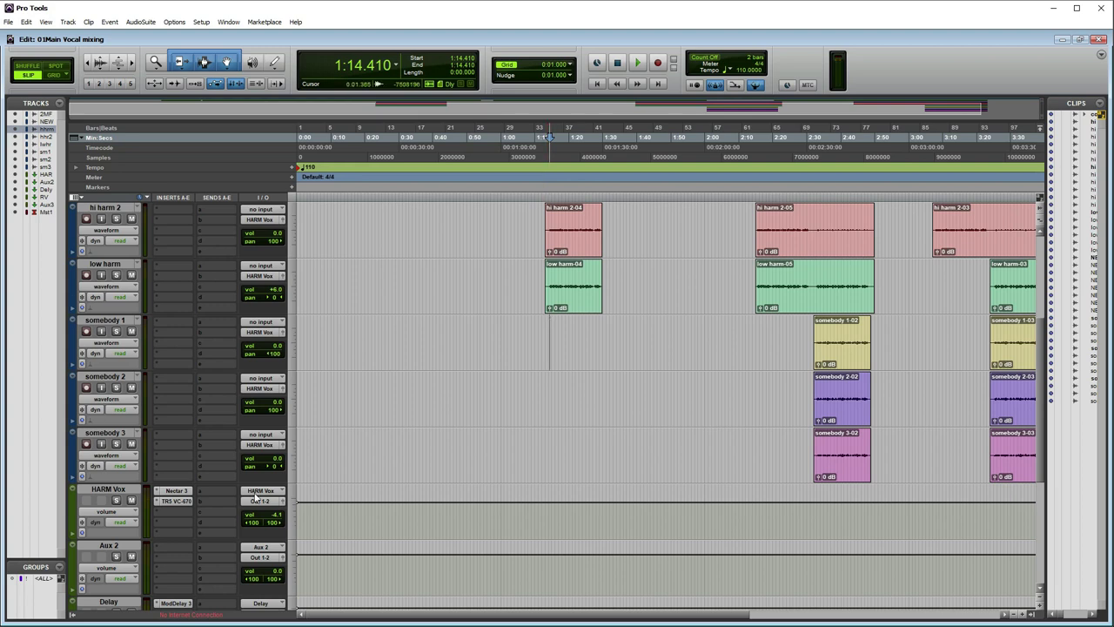
pyautogui.click(211, 490)
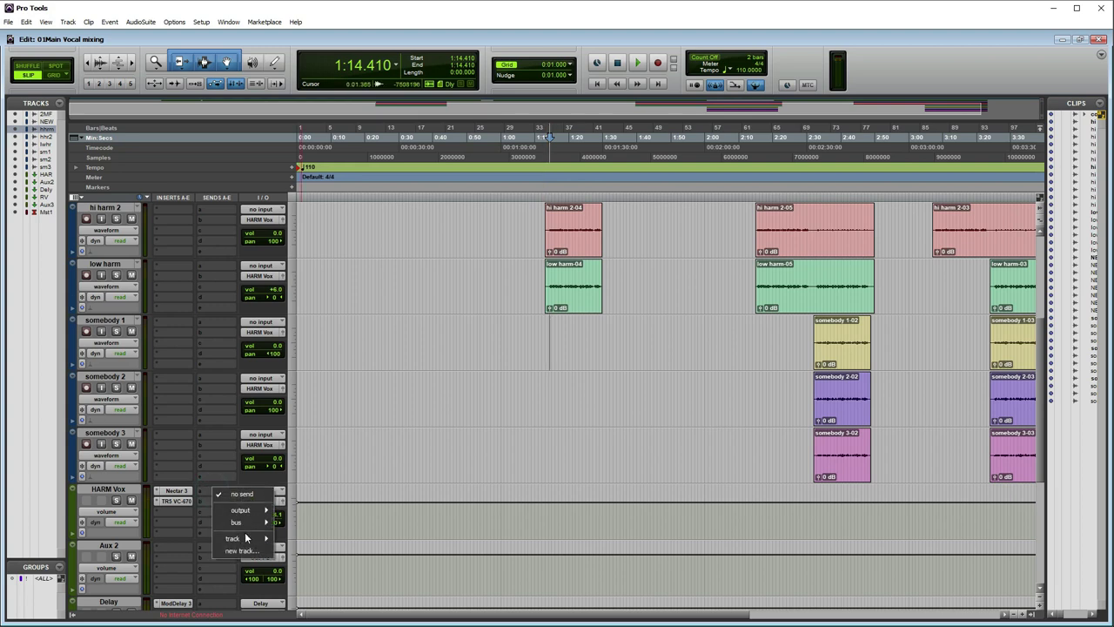
pyautogui.moveTo(247, 537)
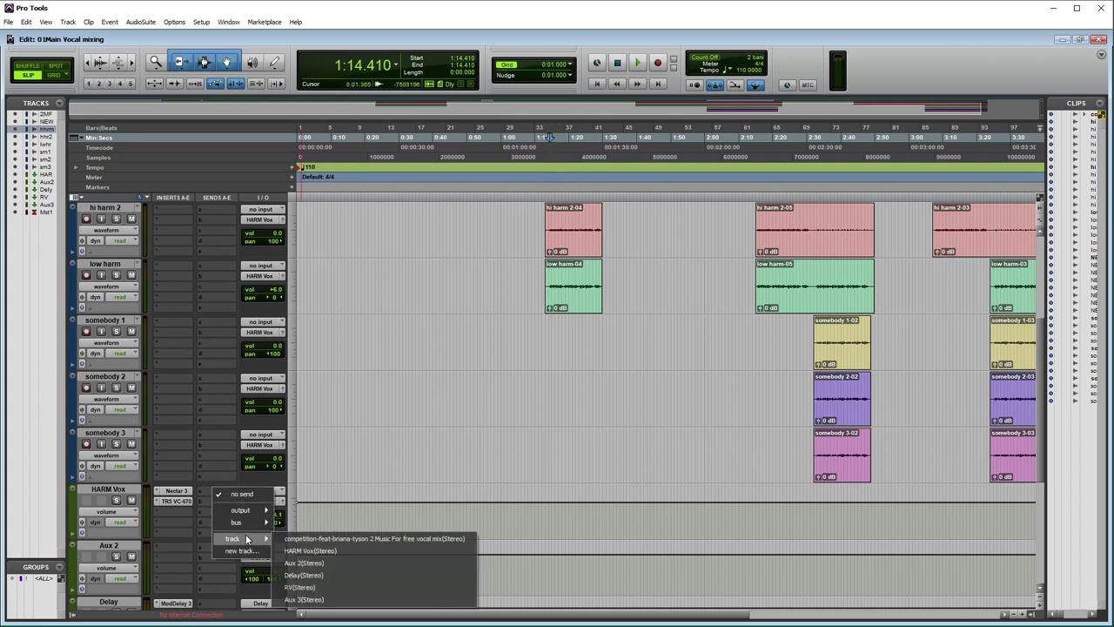
pyautogui.click(331, 574)
pyautogui.click(209, 500)
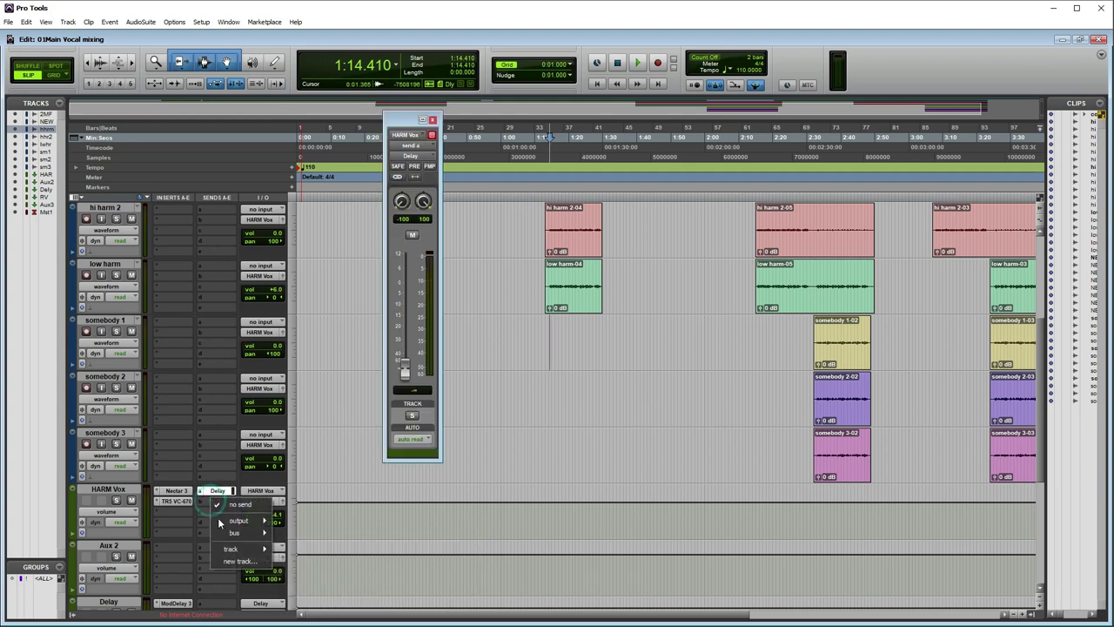
pyautogui.moveTo(236, 550)
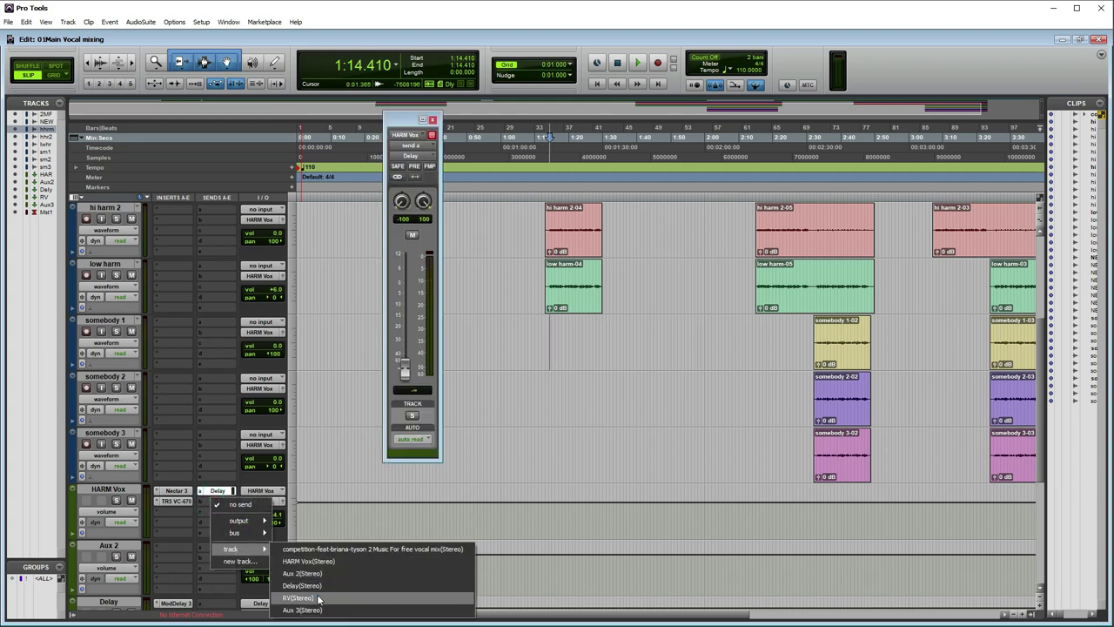
pyautogui.click(322, 595)
# - Set the HARM Vox send level to Delay to -21.0 dB while repeatedly playing the harmonies from 1:14.410
pyautogui.scroll(4, 561, 431)
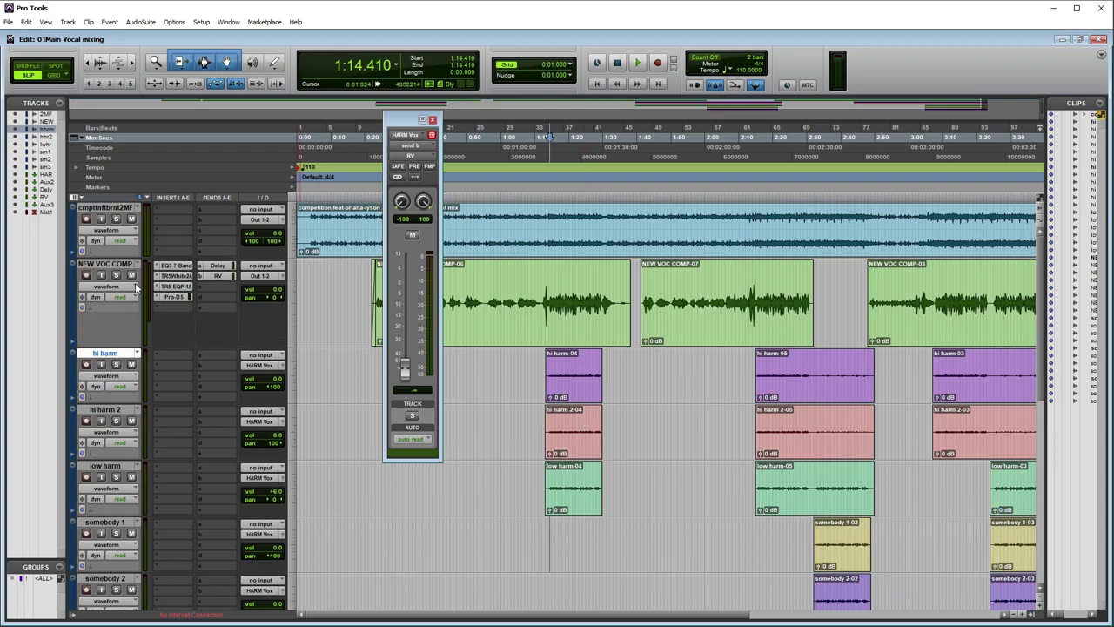
pyautogui.press('space')
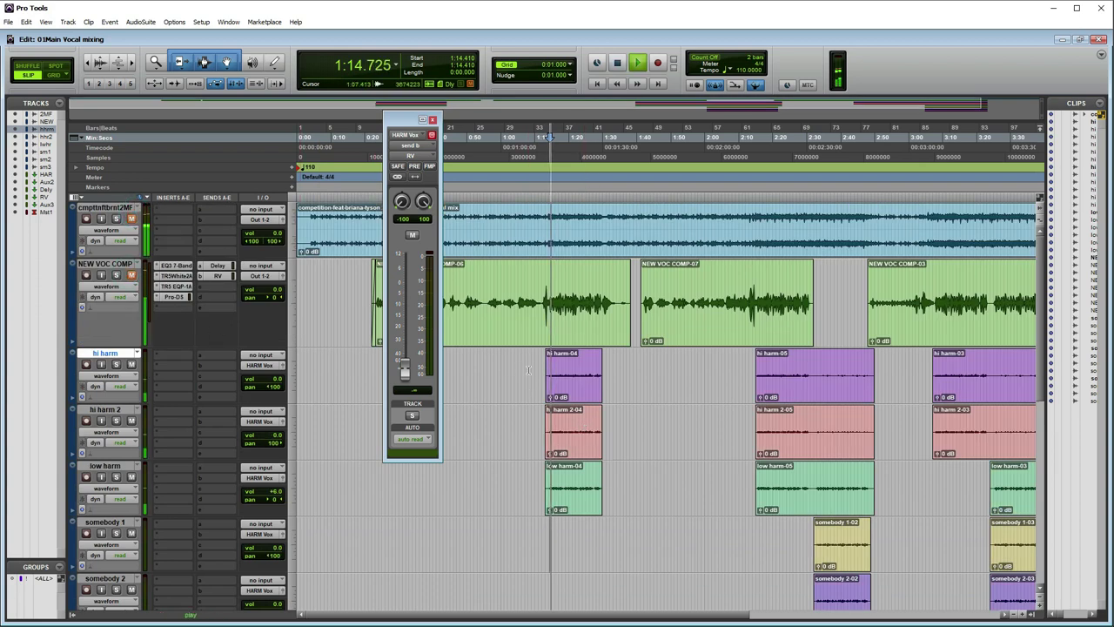
pyautogui.scroll(-5, 262, 431)
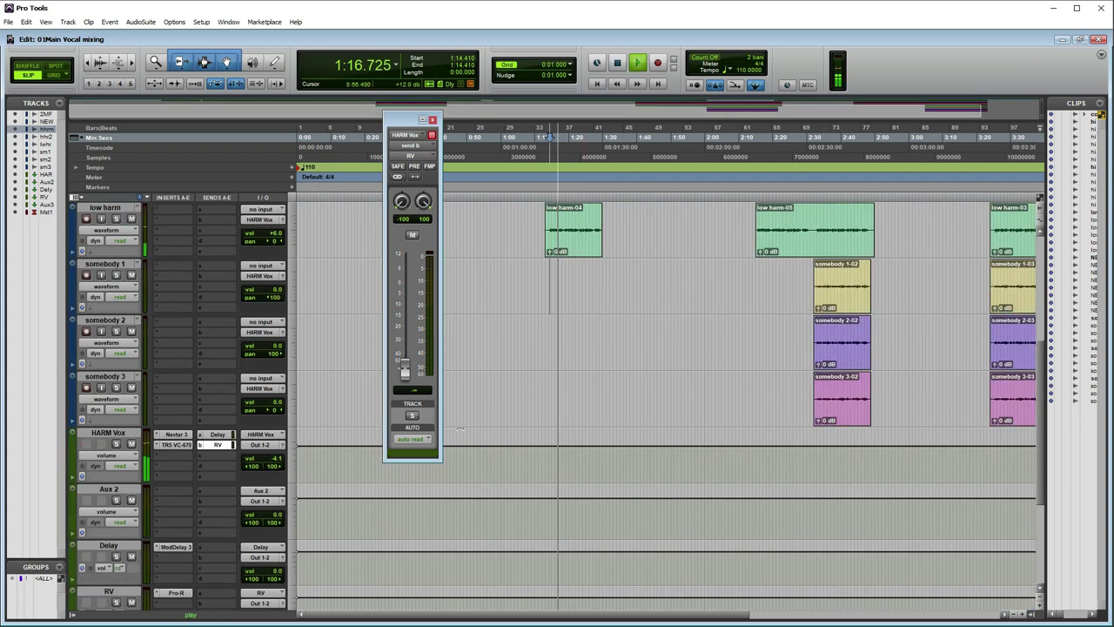
pyautogui.press('space')
pyautogui.click(220, 434)
pyautogui.press('space')
pyautogui.moveTo(409, 357); pyautogui.dragTo(404, 332)
pyautogui.press('space')
pyautogui.press('space')
pyautogui.press('space')
pyautogui.press('space')
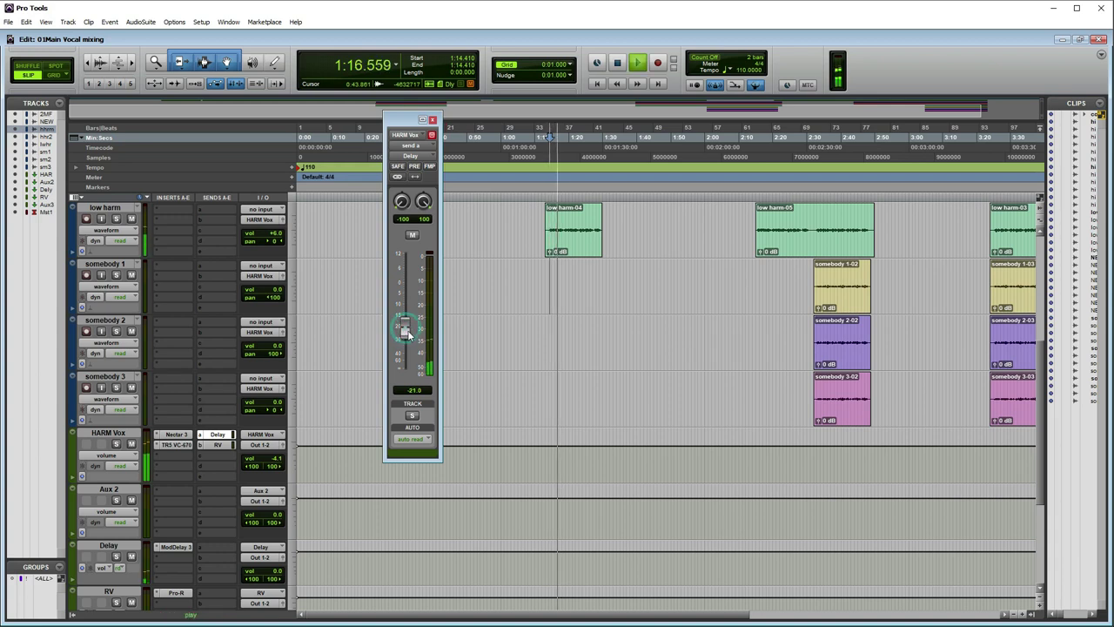
pyautogui.press('space')
# - Set the HARM Vox send level to RV to -13.1 dB during playback, close the send window and stop playback
pyautogui.click(219, 444)
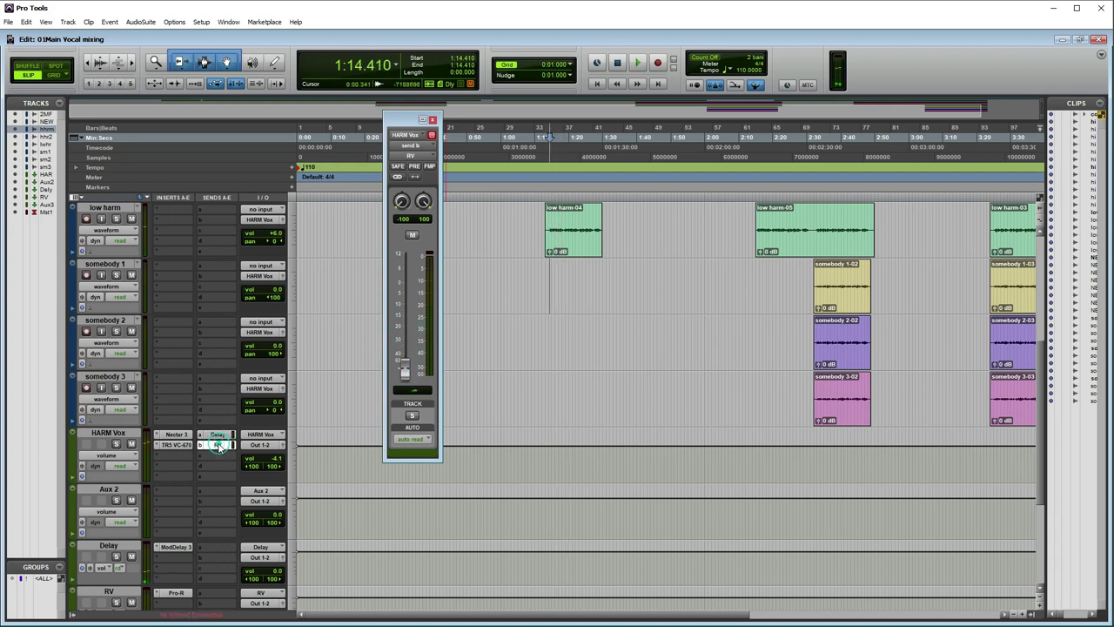
pyautogui.moveTo(413, 346); pyautogui.dragTo(411, 320)
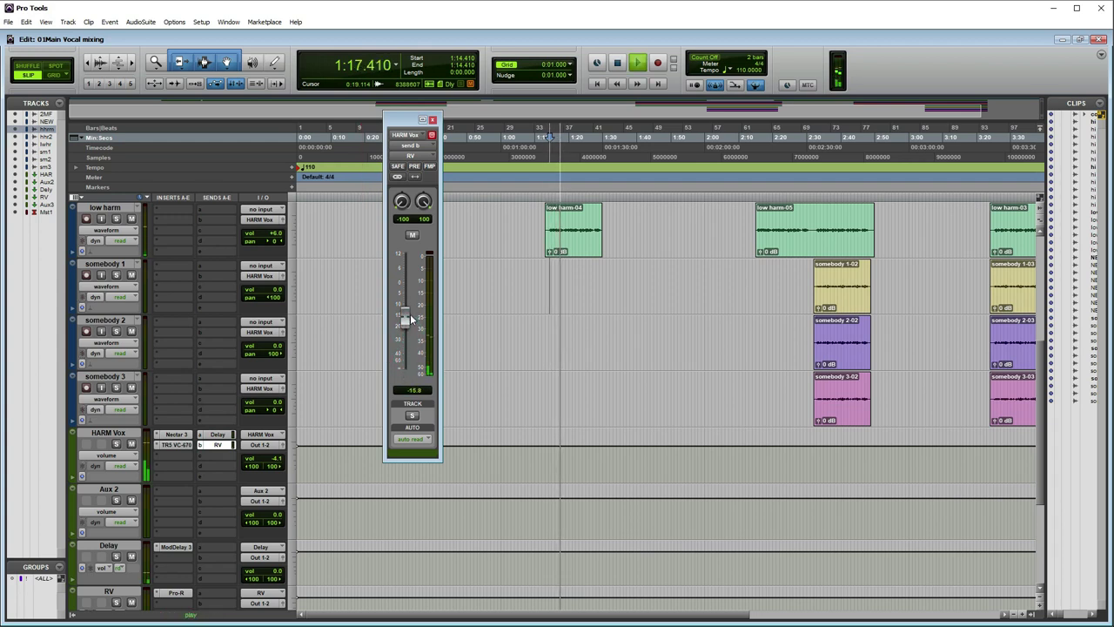
pyautogui.moveTo(410, 315); pyautogui.dragTo(406, 315)
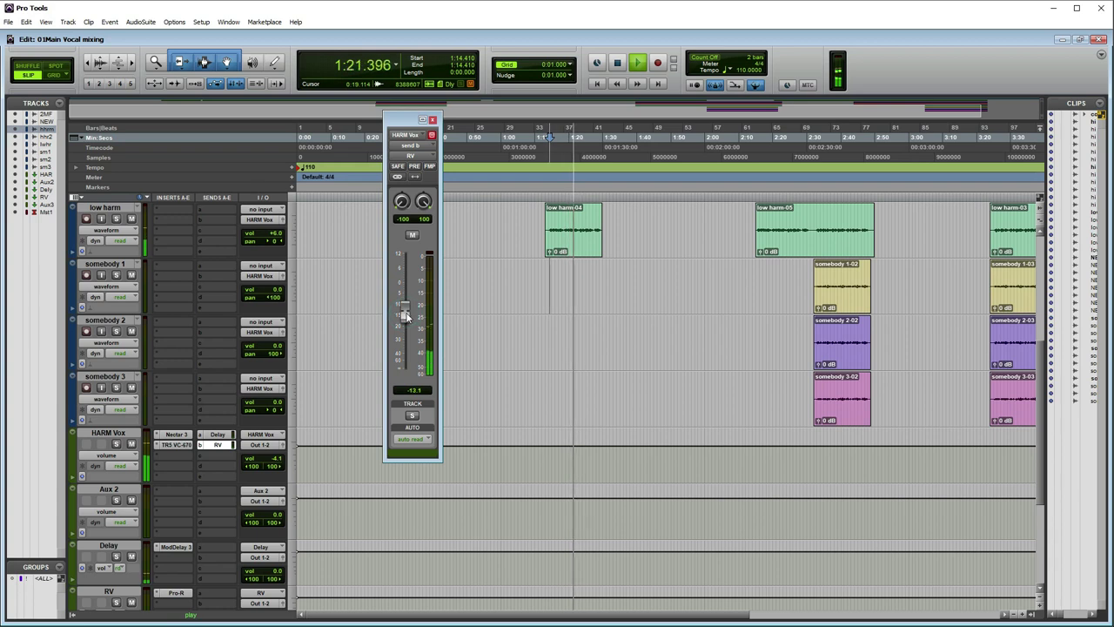
pyautogui.click(431, 119)
pyautogui.scroll(2, 494, 246)
pyautogui.scroll(2, 494, 247)
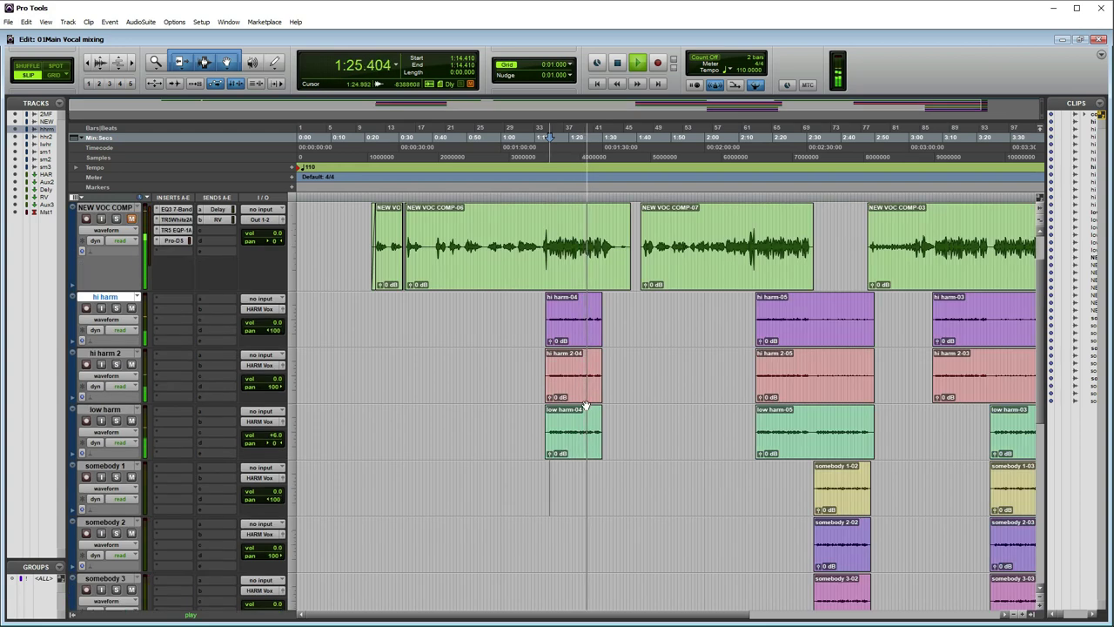
pyautogui.press('space')
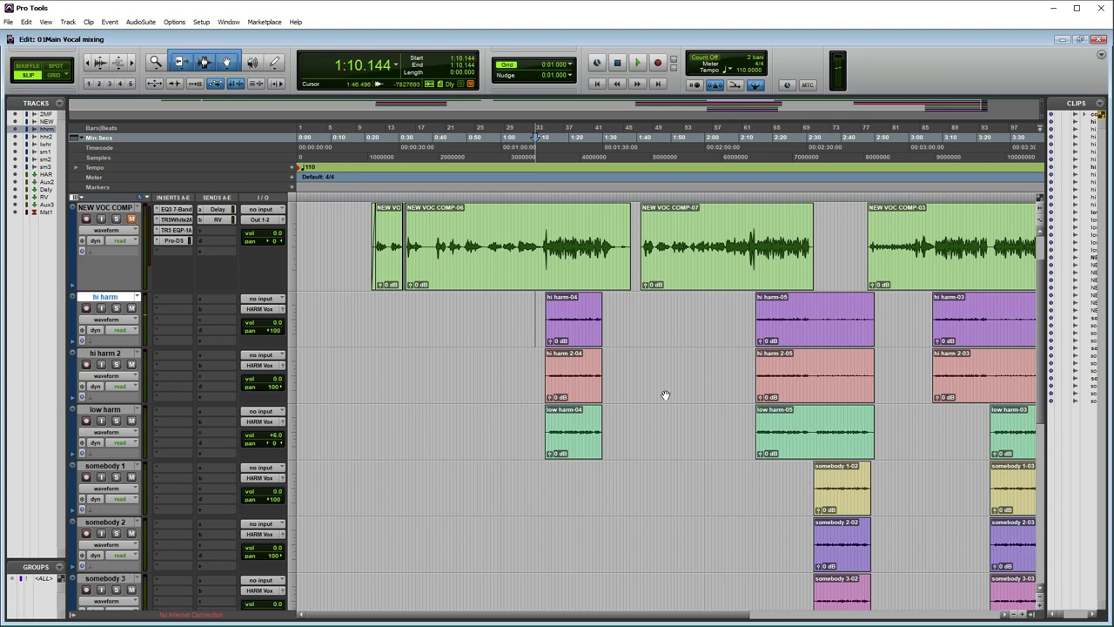
# - Select the HARM Vox aux track, raise its output level to -3.0 dB and move its fader window beside the first harmony clips
pyautogui.scroll(1, 678, 396)
pyautogui.press('r')
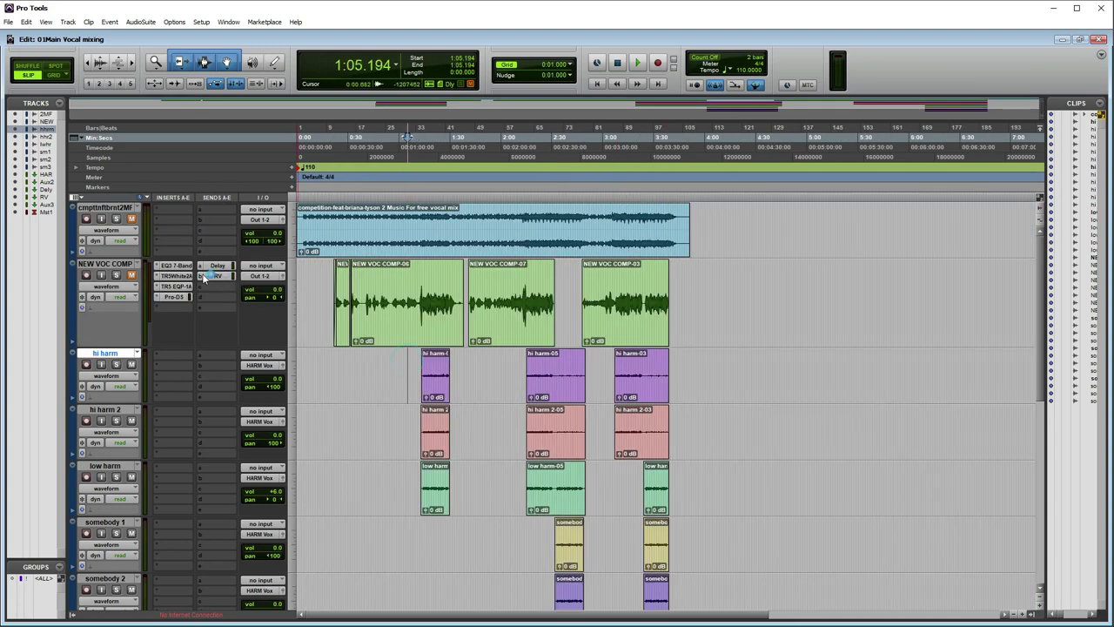
pyautogui.scroll(-3, 349, 374)
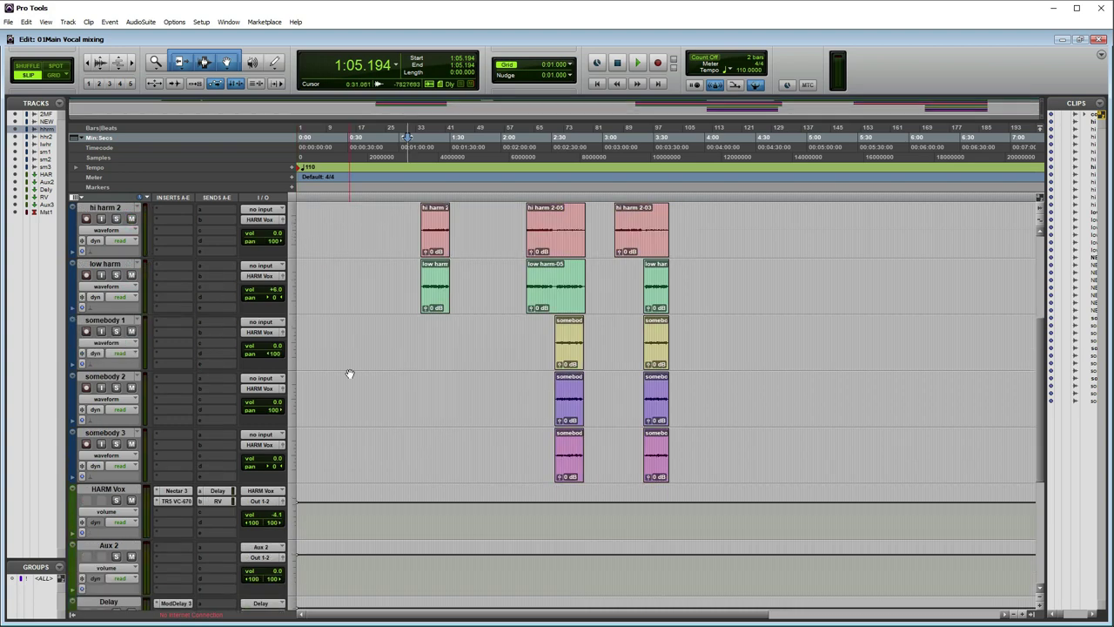
pyautogui.click(116, 432)
pyautogui.click(120, 490)
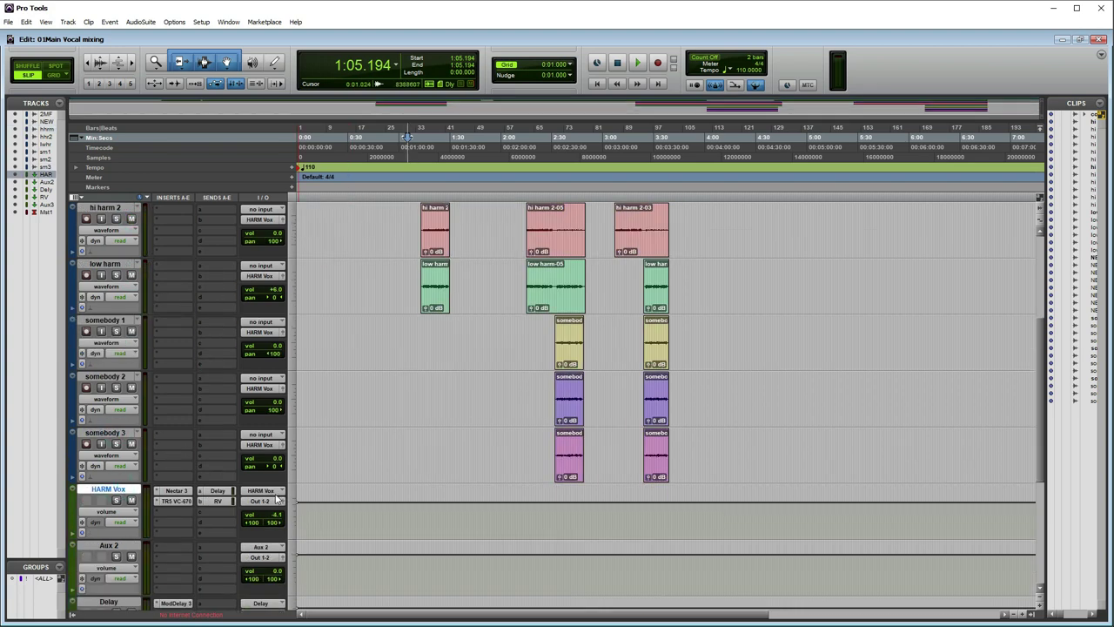
pyautogui.click(283, 503)
pyautogui.moveTo(404, 309); pyautogui.dragTo(410, 294)
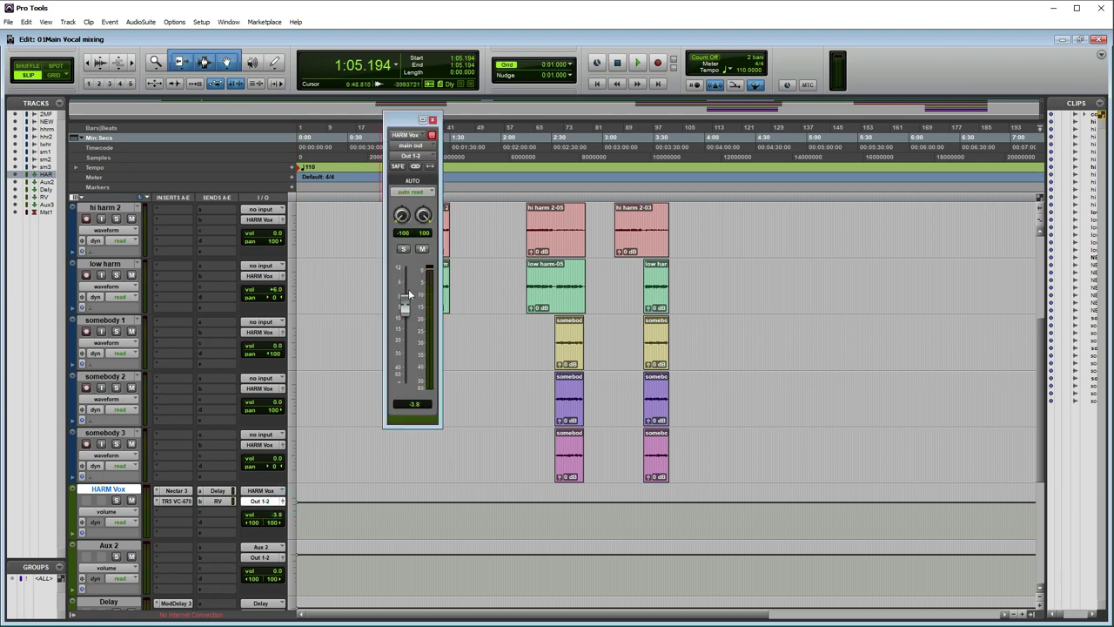
pyautogui.moveTo(413, 120); pyautogui.dragTo(369, 282)
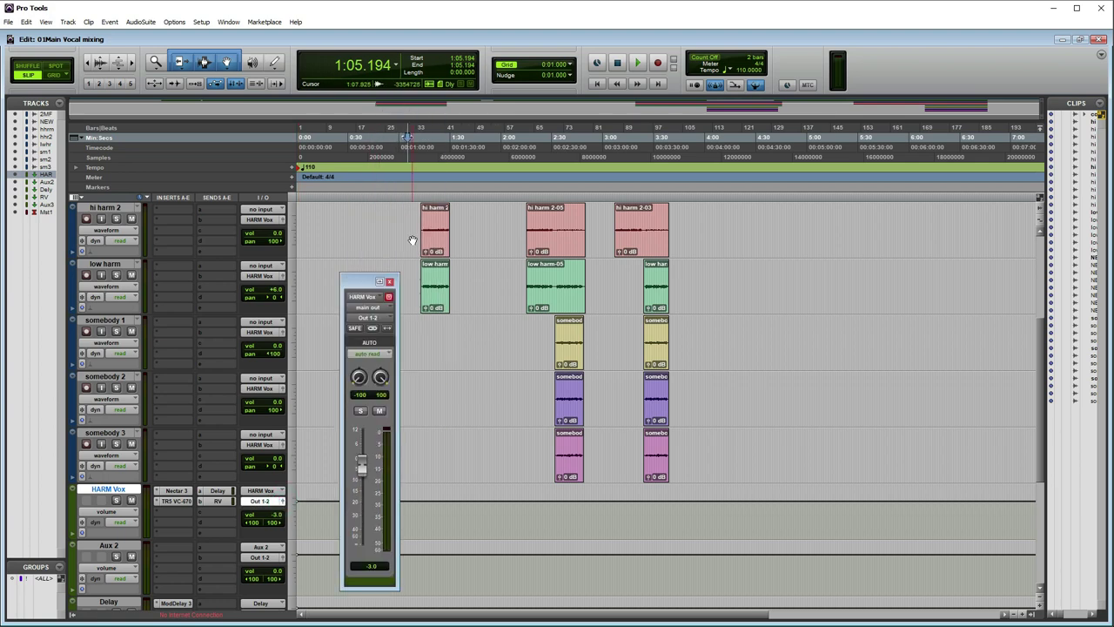
# - Play the mix from 1:10.997 and fine-tune the HARM Vox level, trying -4.3 dB and settling on -3.0 dB
pyautogui.click(414, 219)
pyautogui.press('space')
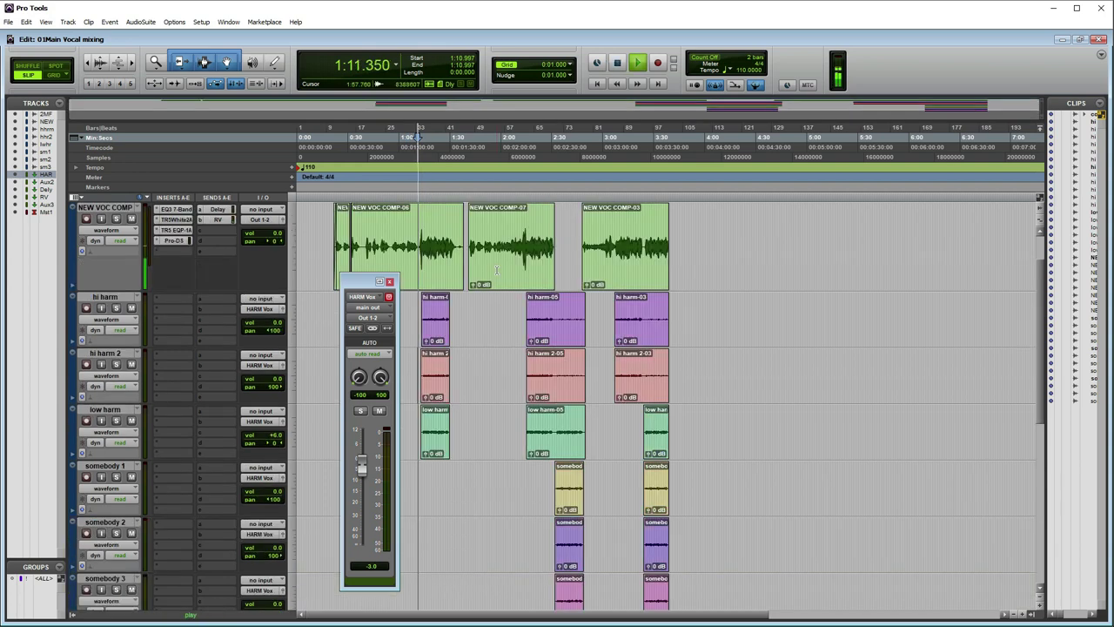
pyautogui.moveTo(361, 466); pyautogui.dragTo(362, 470)
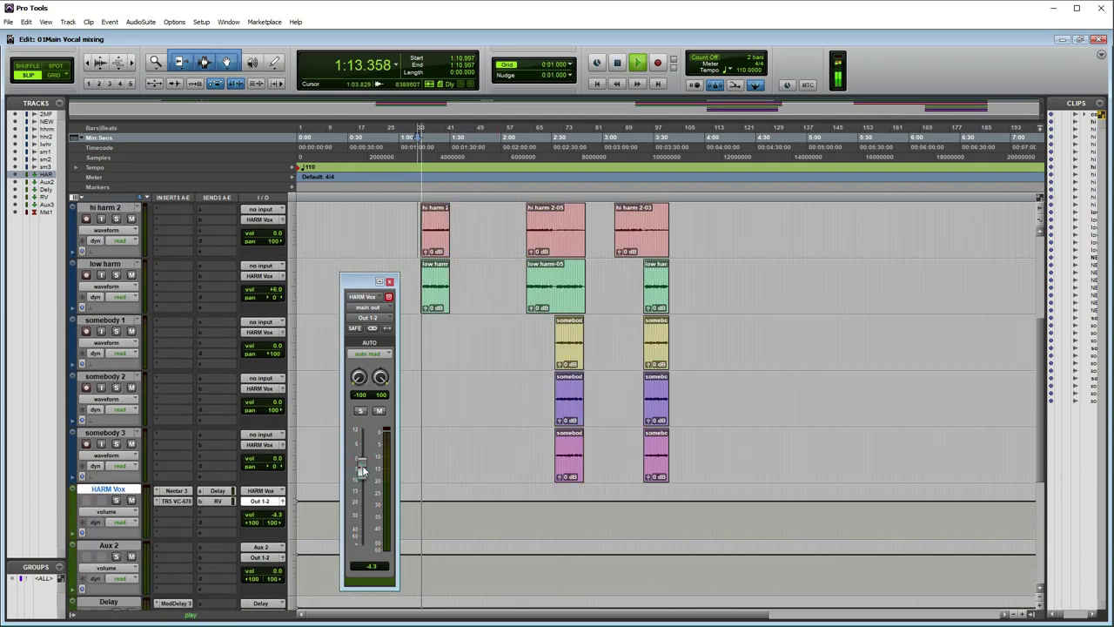
pyautogui.click(363, 467)
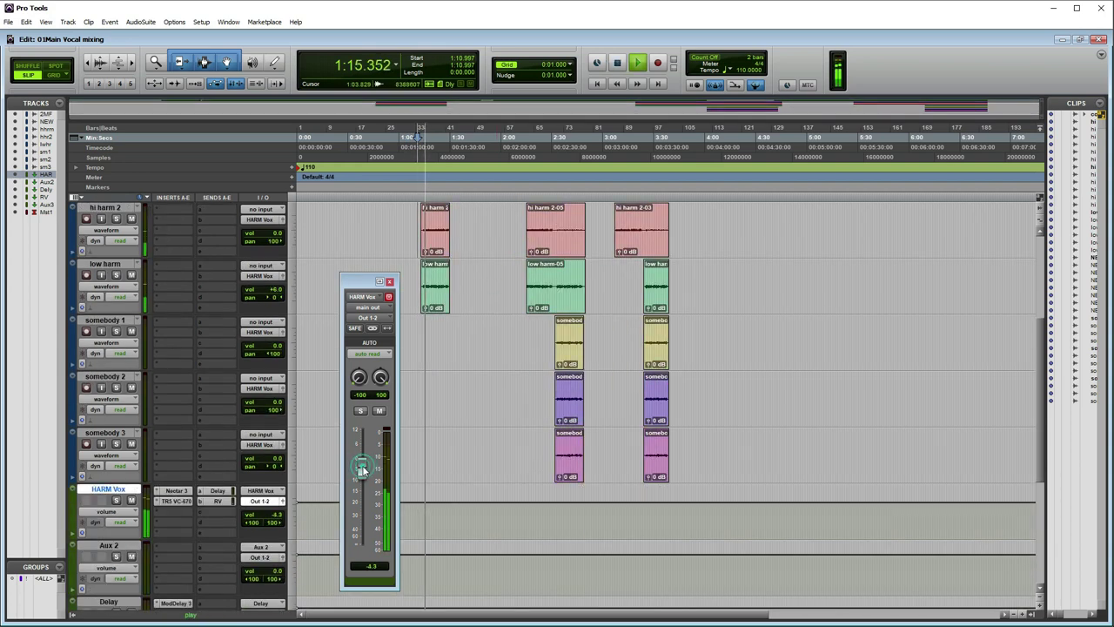
pyautogui.moveTo(363, 468)
pyautogui.mouseDown()
pyautogui.moveTo(366, 448)
pyautogui.moveTo(361, 479)
pyautogui.moveTo(361, 466)
pyautogui.mouseUp()
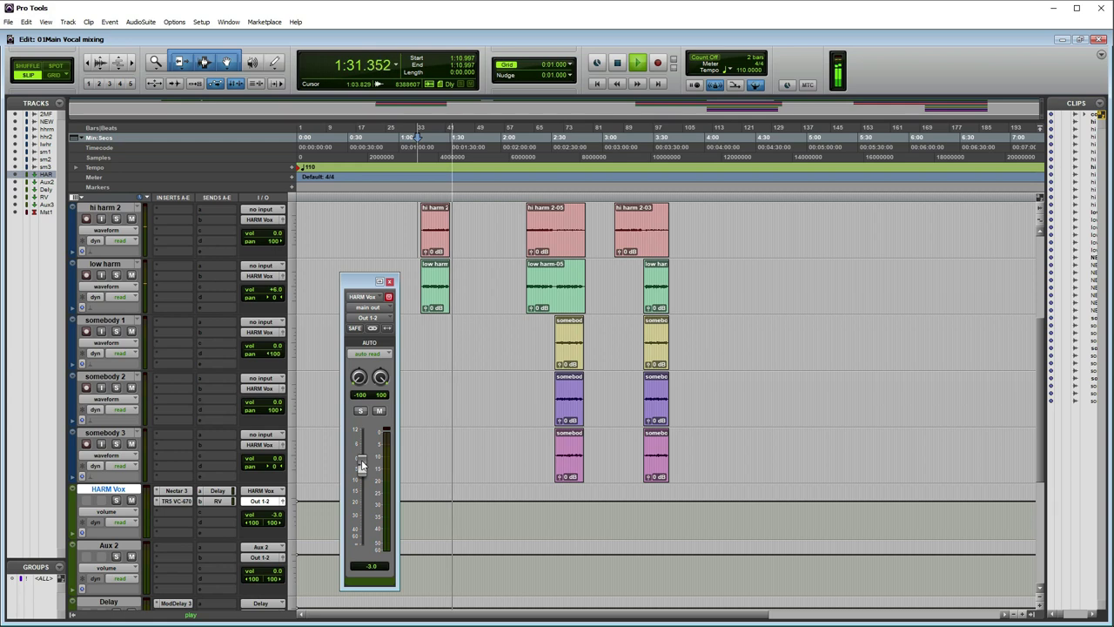
# - Listen to the harmony balance from 1:10.997 in the first section and from 2:21.312 in the second
pyautogui.click(418, 424)
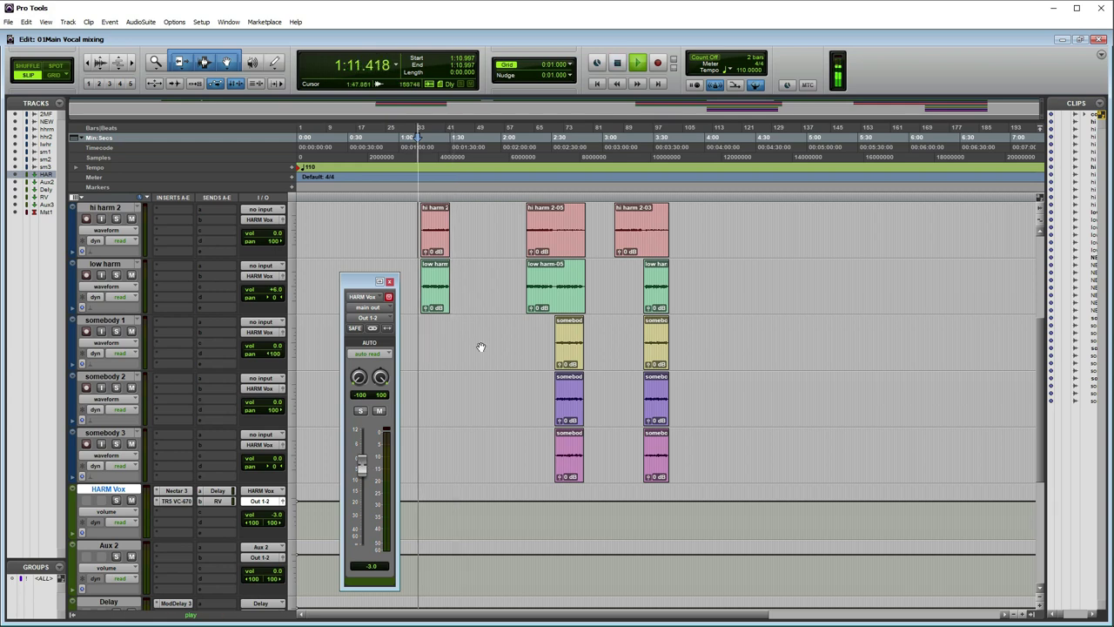
pyautogui.scroll(3, 480, 343)
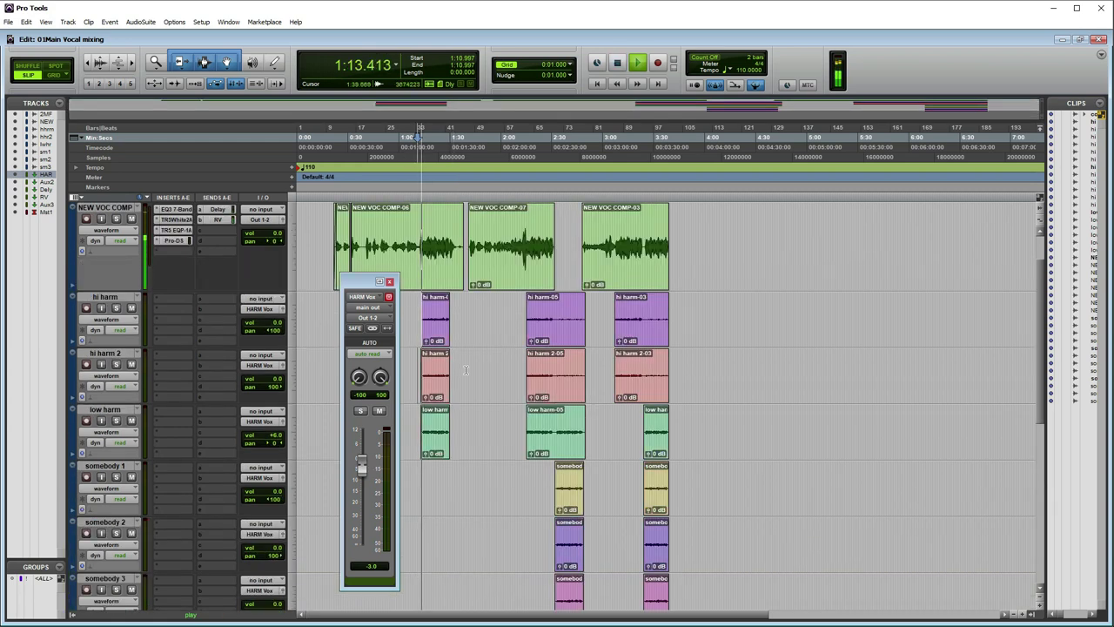
pyautogui.scroll(-3, 522, 357)
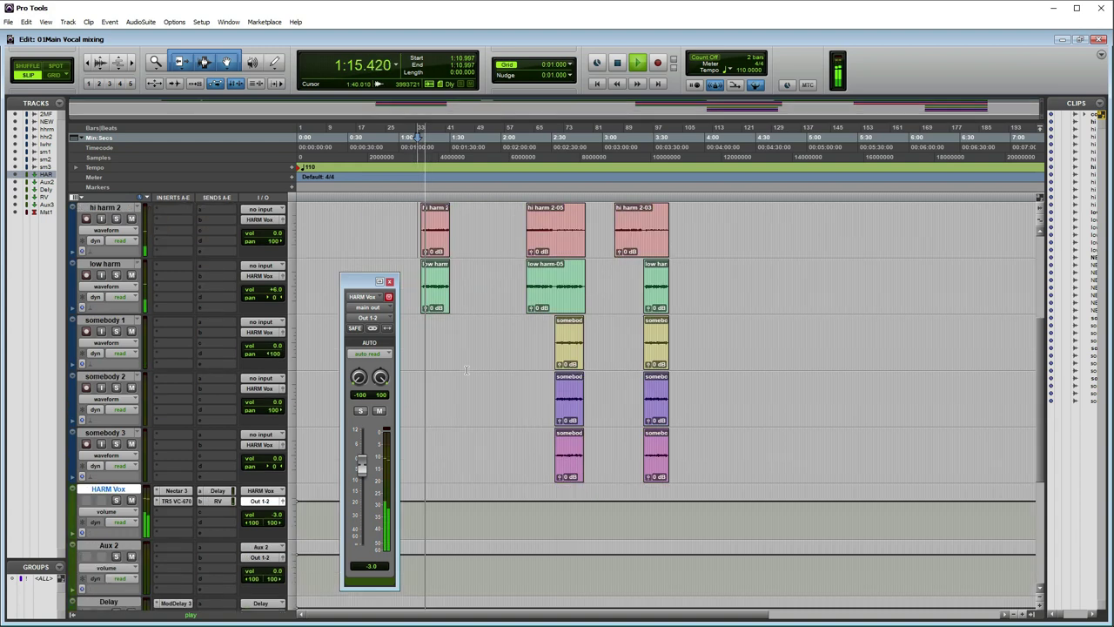
pyautogui.click(536, 339)
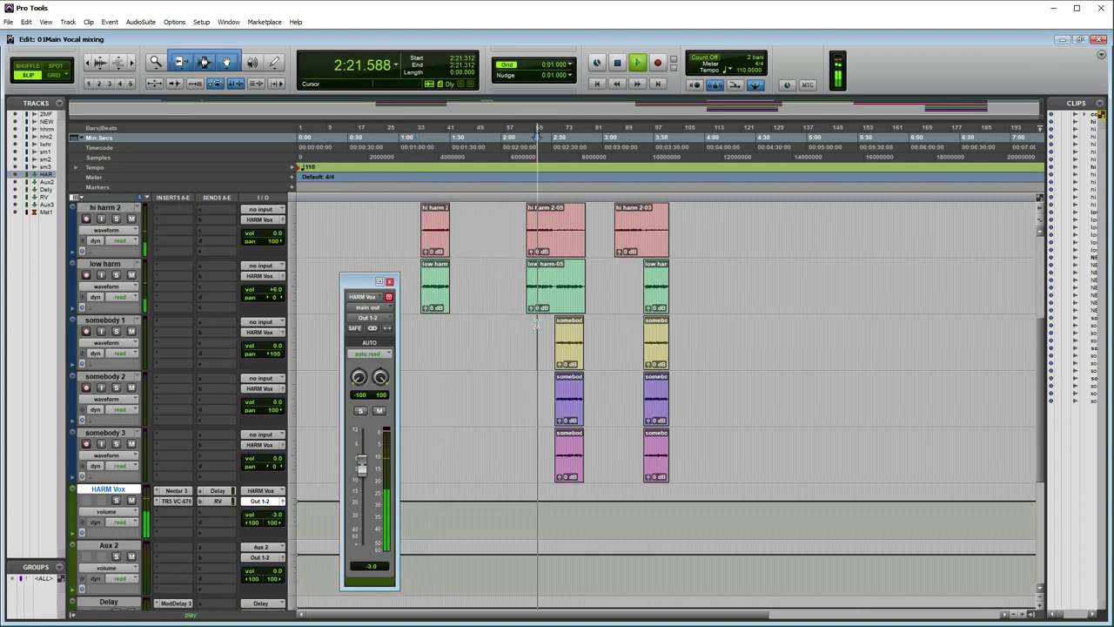
# - Close the HARM Vox fader window while the second harmony section keeps playing
pyautogui.hotkey('ctrl', ']')
pyautogui.hotkey('ctrl', ']')
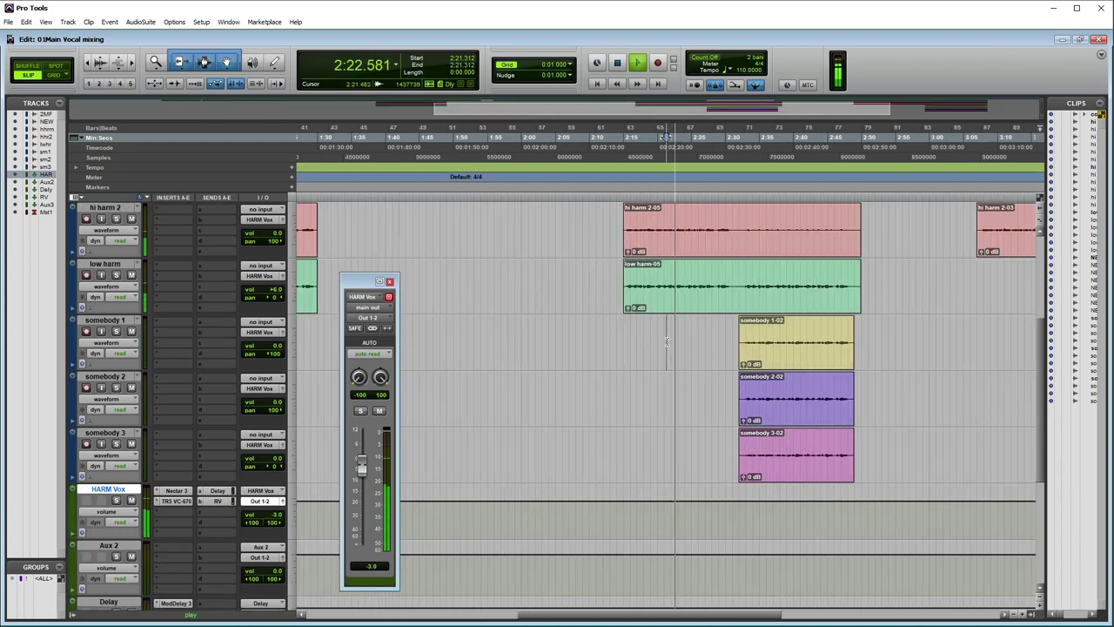
pyautogui.click(389, 281)
pyautogui.hotkey('ctrl', '[')
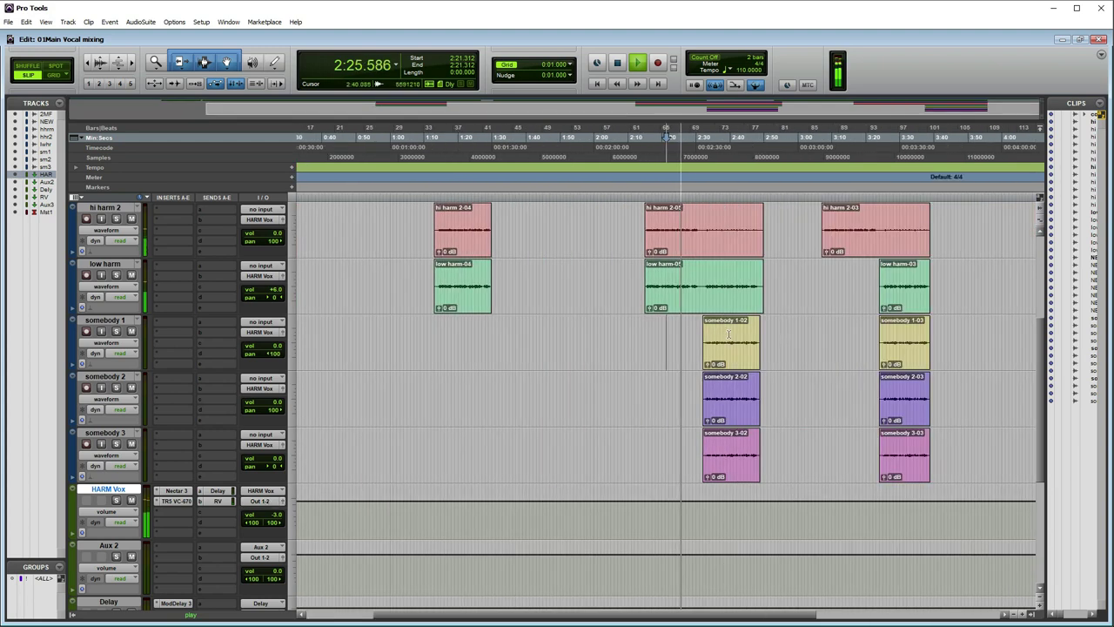
# - Play the mix from 2:30.528, judge the somebody 1–3 backing vocals against the lead and other harmonies, and stop playback
pyautogui.press('space')
pyautogui.click(699, 333)
pyautogui.press('space')
pyautogui.hotkey('ctrl', '[')
pyautogui.hotkey('ctrl', '[')
pyautogui.hotkey('ctrl', ']')
pyautogui.hotkey('ctrl', ']')
pyautogui.hotkey('ctrl', ']')
pyautogui.hotkey('ctrl', ']')
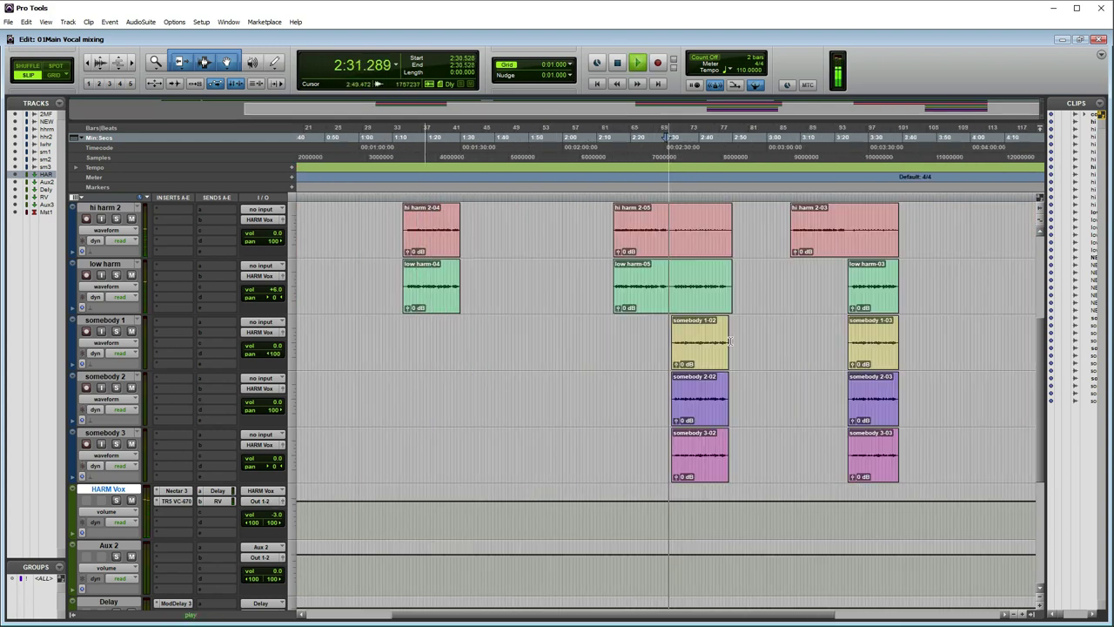
pyautogui.moveTo(711, 615); pyautogui.dragTo(783, 609)
pyautogui.scroll(3, 719, 407)
pyautogui.hotkey('ctrl', '[')
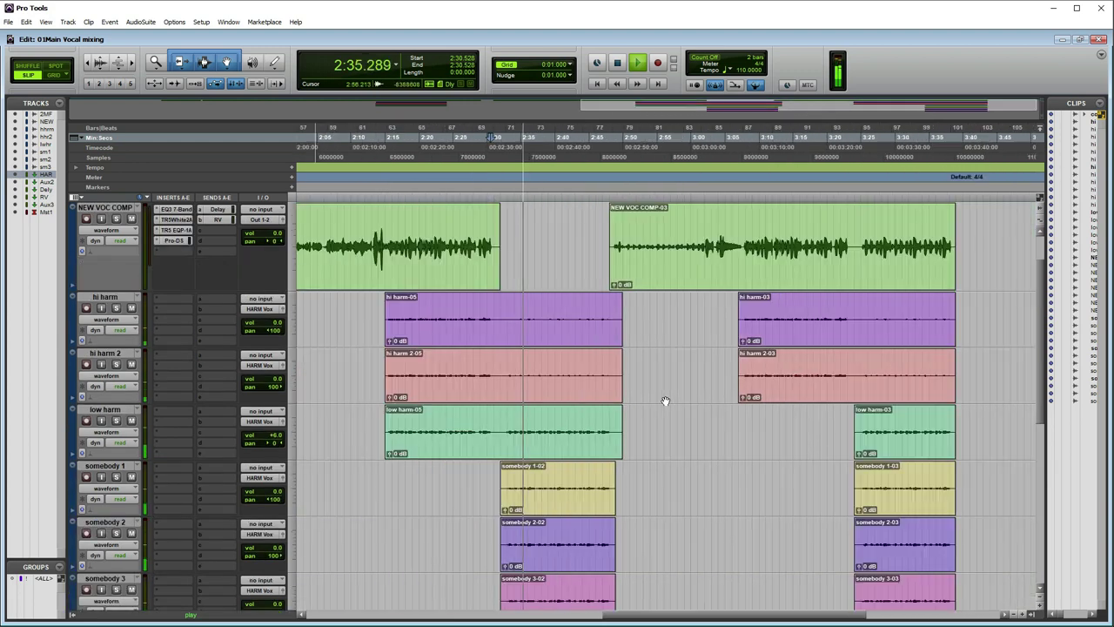
pyautogui.scroll(-2, 719, 407)
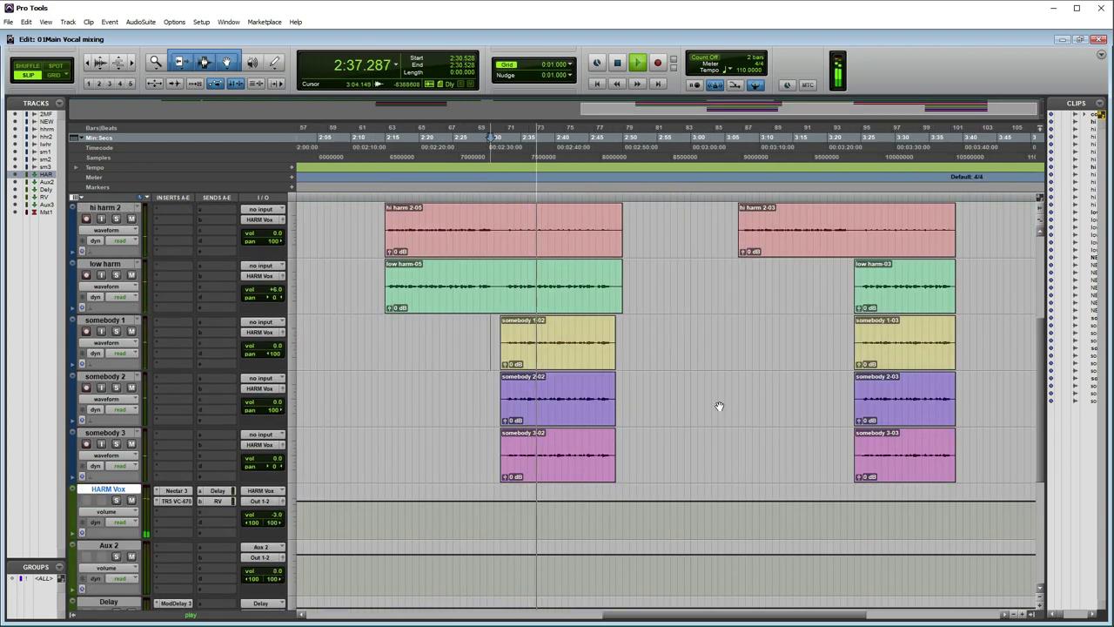
pyautogui.scroll(2, 719, 406)
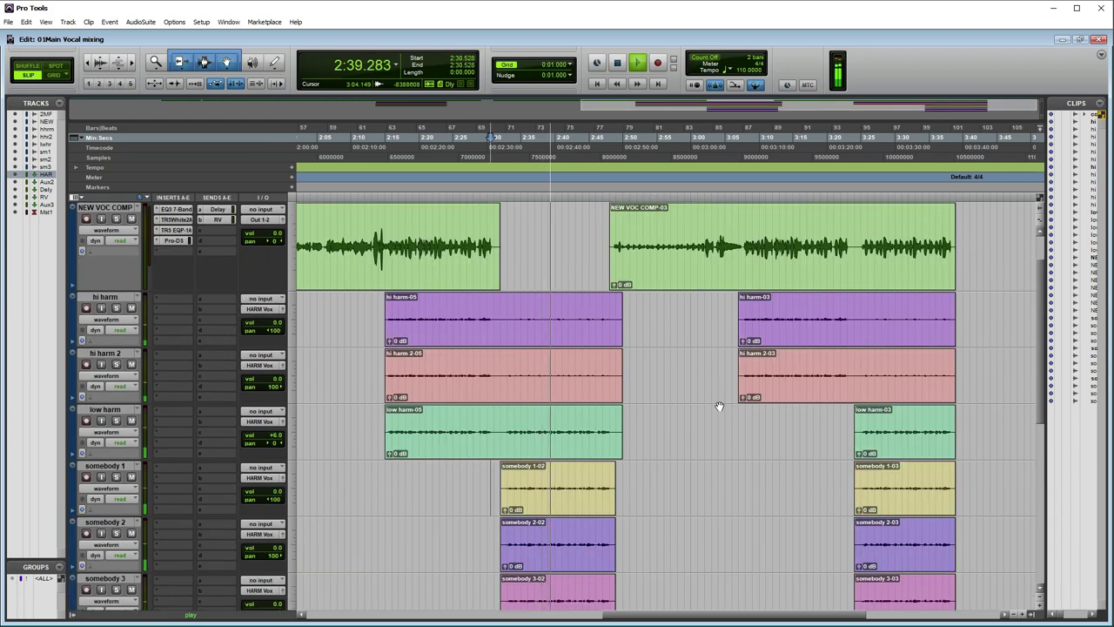
pyautogui.scroll(-1, 719, 407)
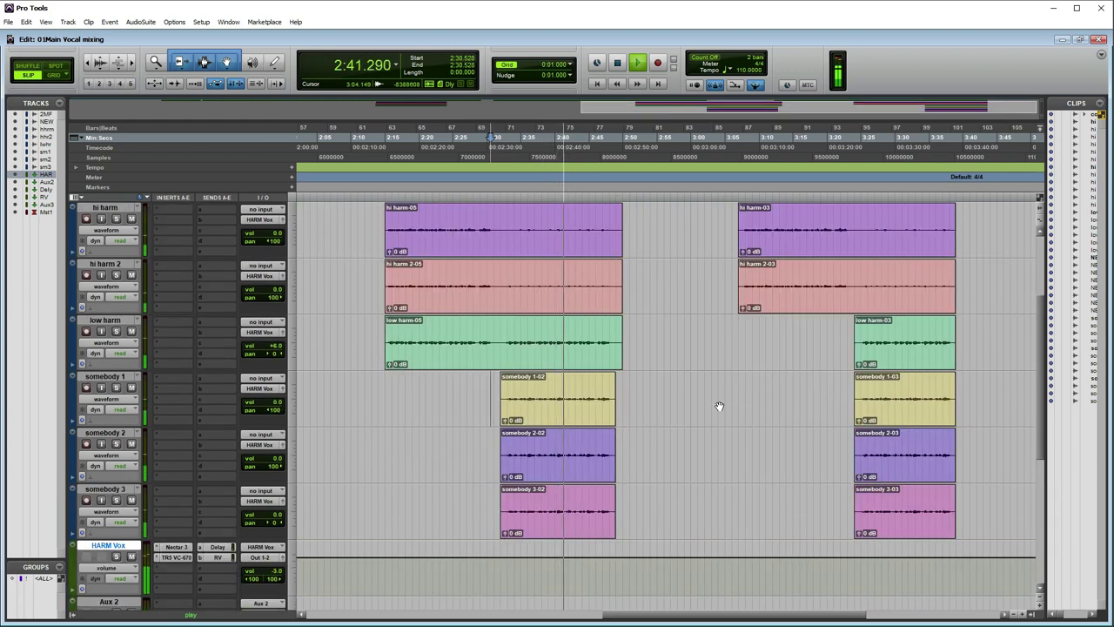
pyautogui.press('space')
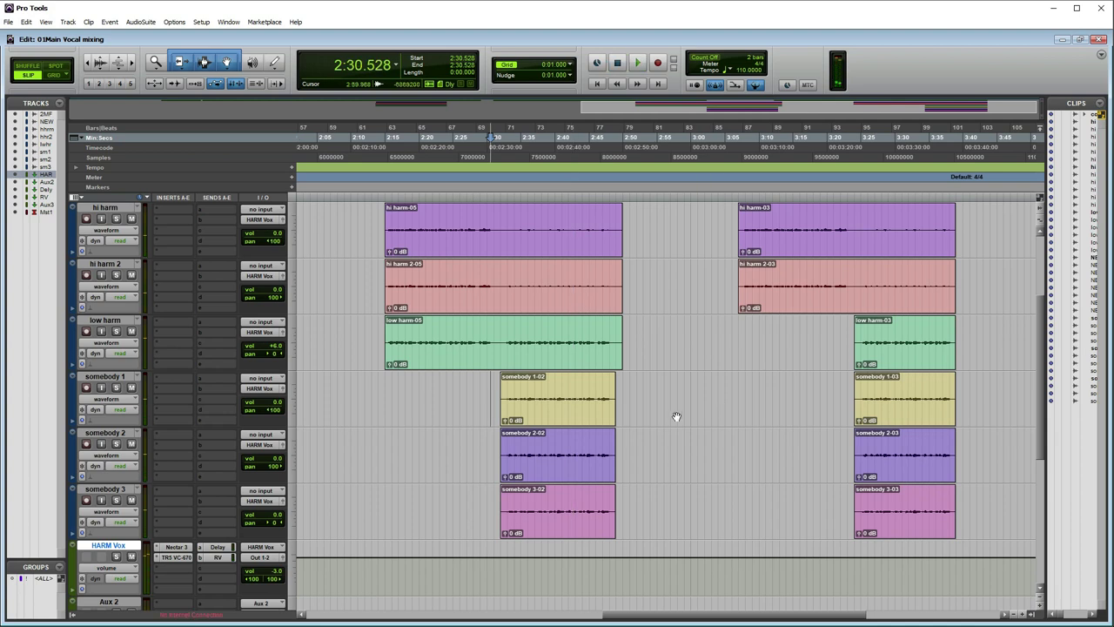
# - Raise somebody 1 and somebody 2 to +6.5 dB and somebody 3 to +5.5 dB, checking them in playback from 2:31.552
pyautogui.click(497, 383)
pyautogui.scroll(2, 609, 381)
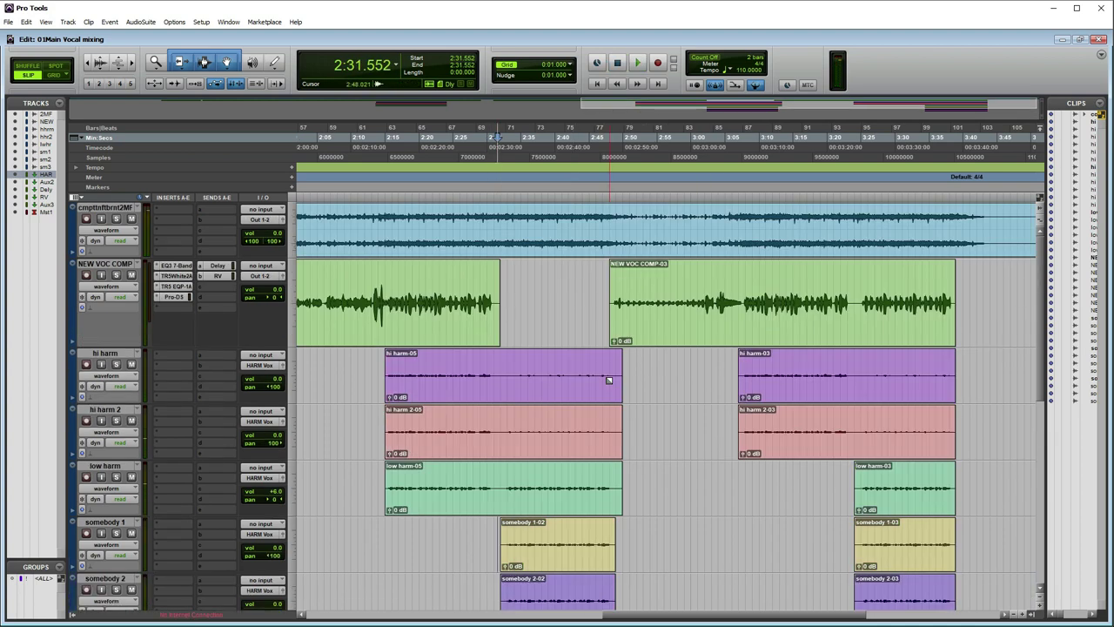
pyautogui.scroll(-3, 596, 397)
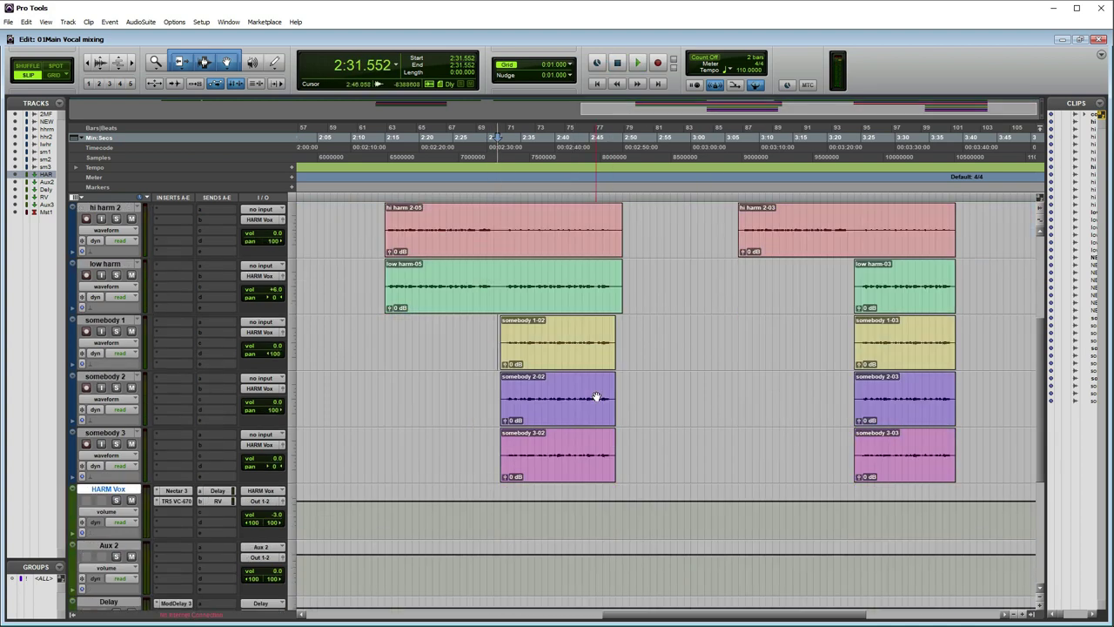
pyautogui.click(121, 319)
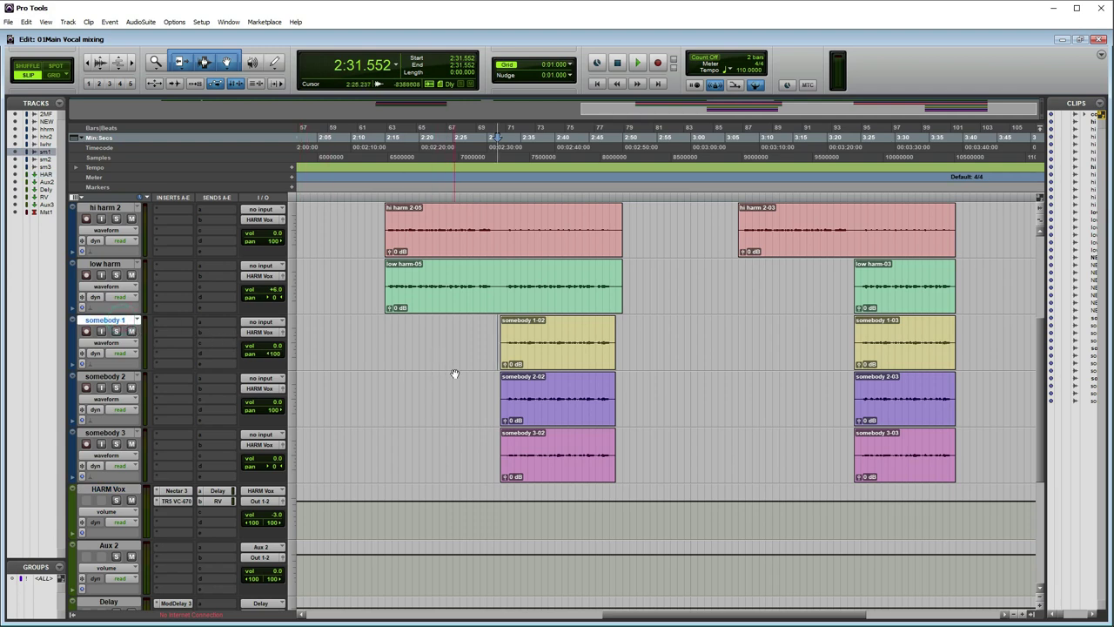
pyautogui.hotkey('ctrl', '=')
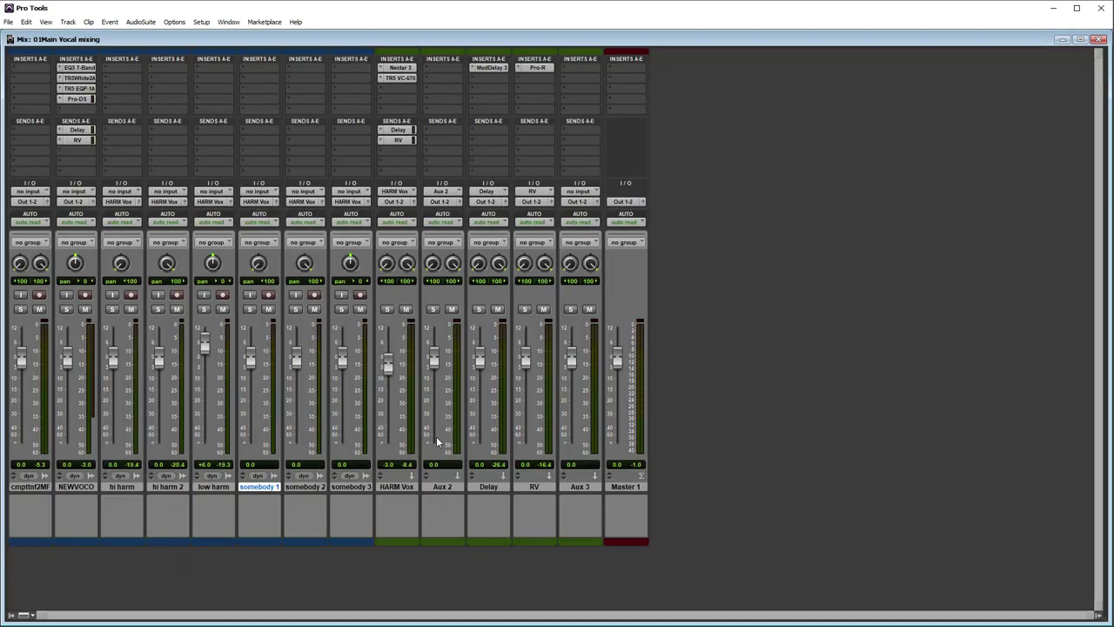
pyautogui.moveTo(253, 362); pyautogui.dragTo(253, 346)
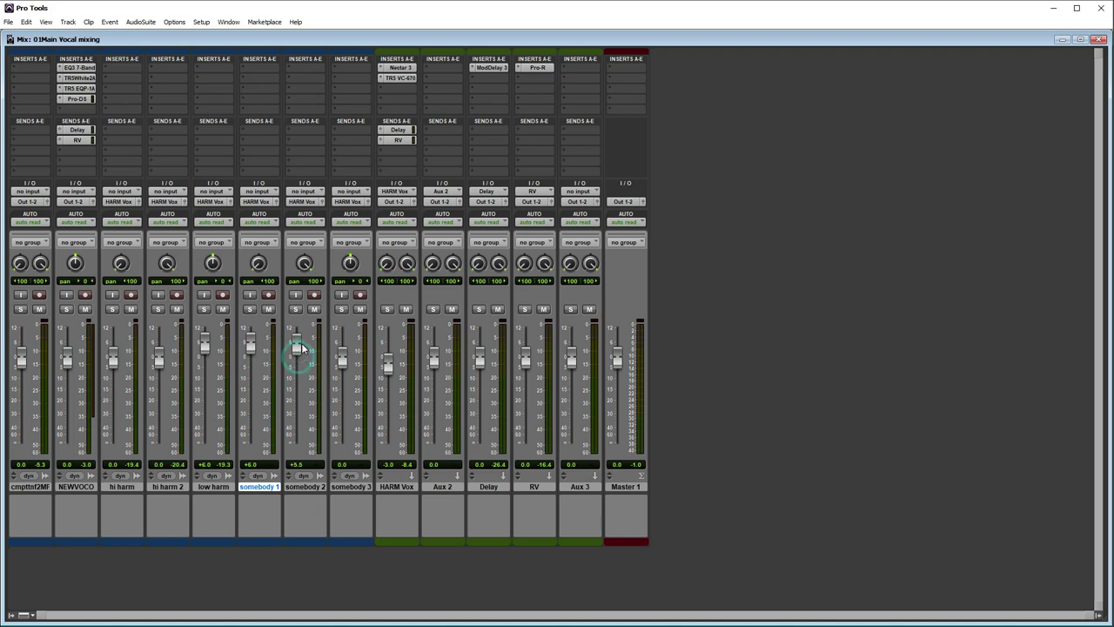
pyautogui.moveTo(341, 357); pyautogui.dragTo(296, 344)
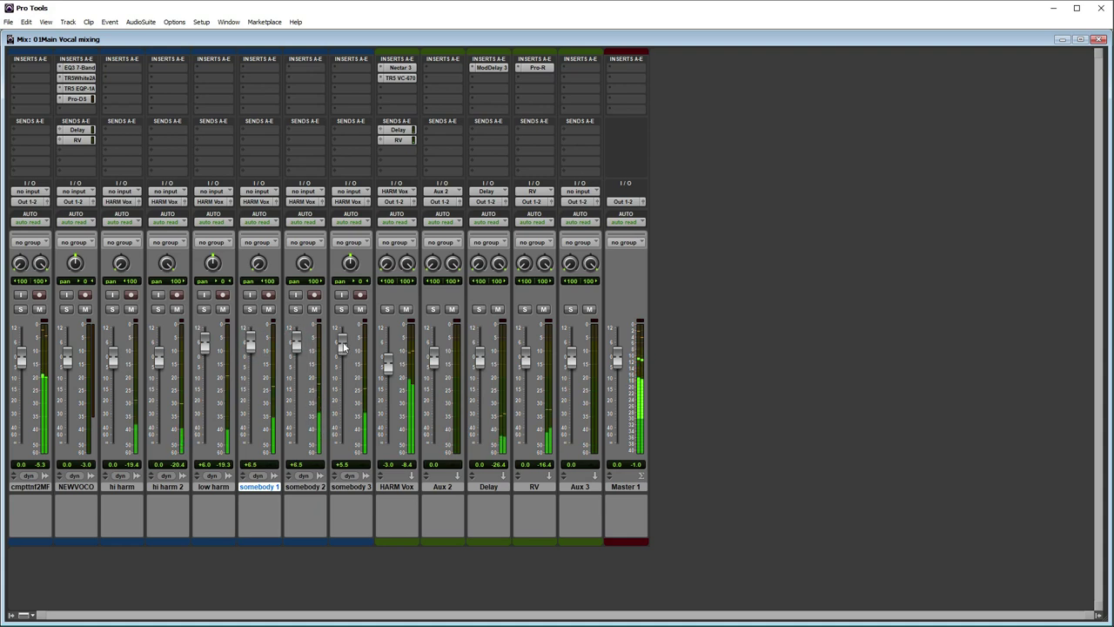
pyautogui.click(1098, 40)
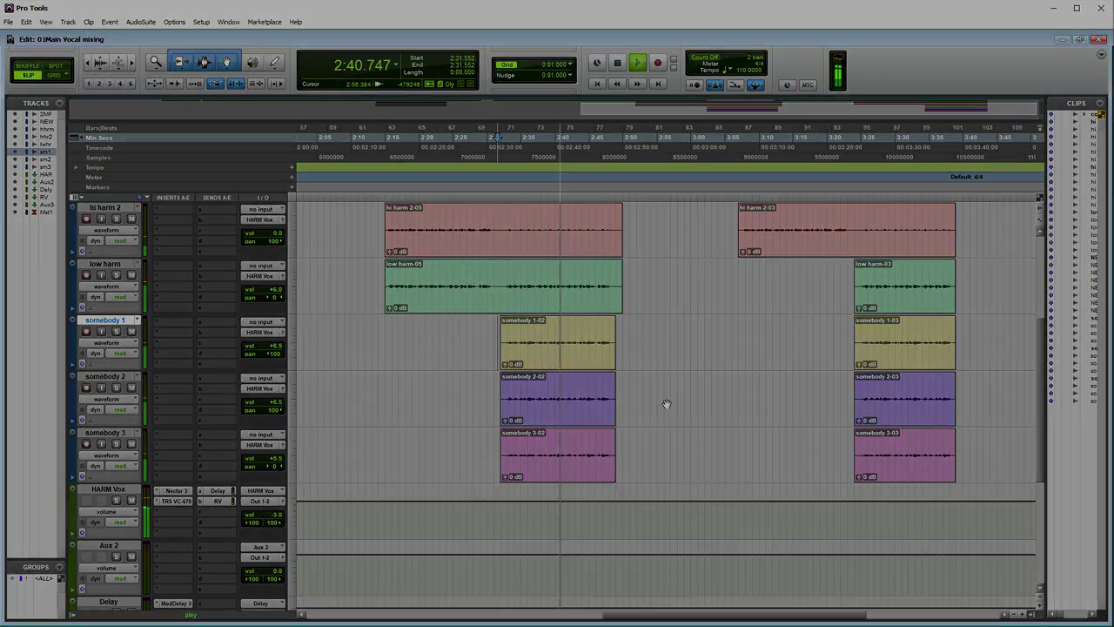